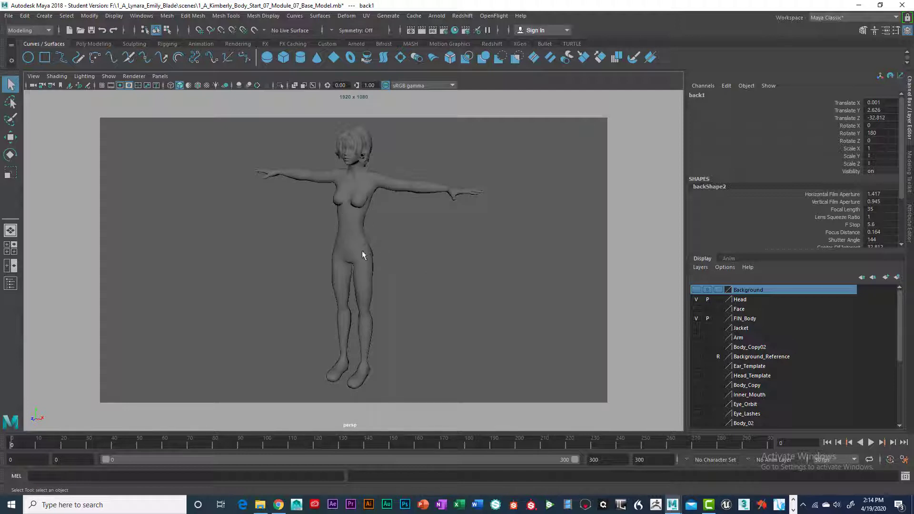
- Hide the Head display layer and select the headless body mesh
click(697, 299)
mouse_move(406, 249)
alt+mouse_down()
mouse_move(451, 259)
mouse_move(443, 267)
mouse_move(404, 257)
alt+mouse_up()
scroll(399, 239, down, 4)
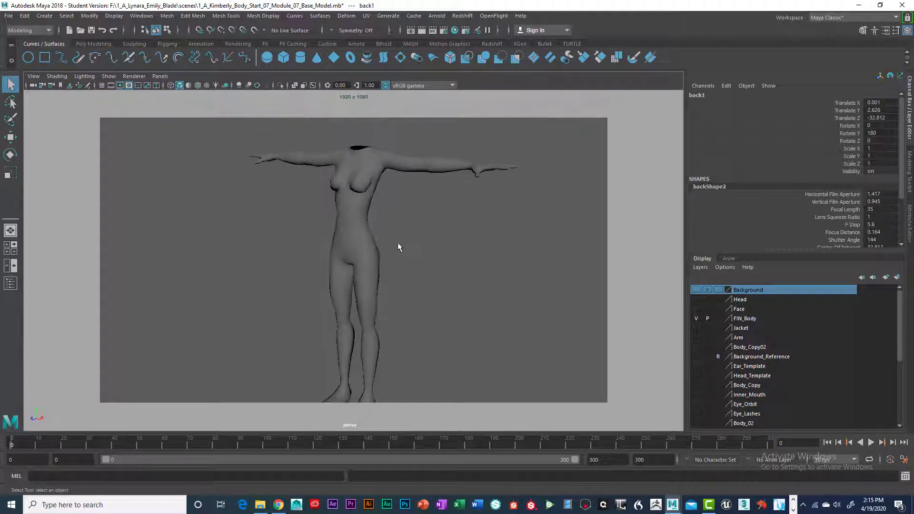
alt+middle_drag(397, 241, 396, 263)
alt+drag(396, 262, 407, 198)
scroll(407, 272, up, 4)
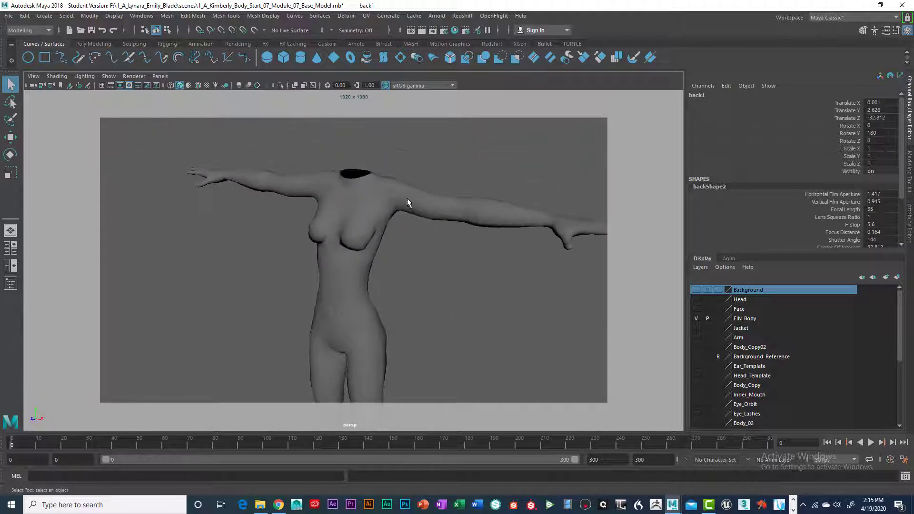
click(406, 199)
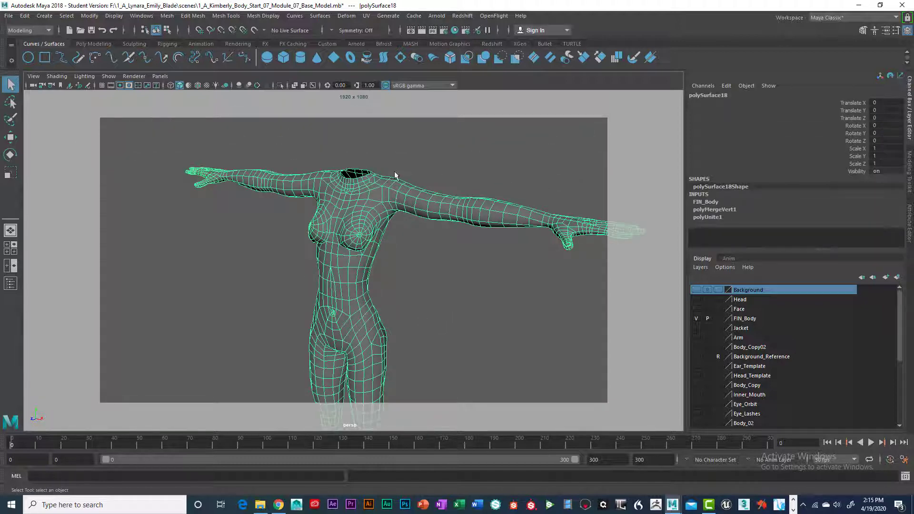
- Examine the body mesh's wireframe topology from the torso and arms down through the legs and feet
alt+drag(358, 307, 393, 180)
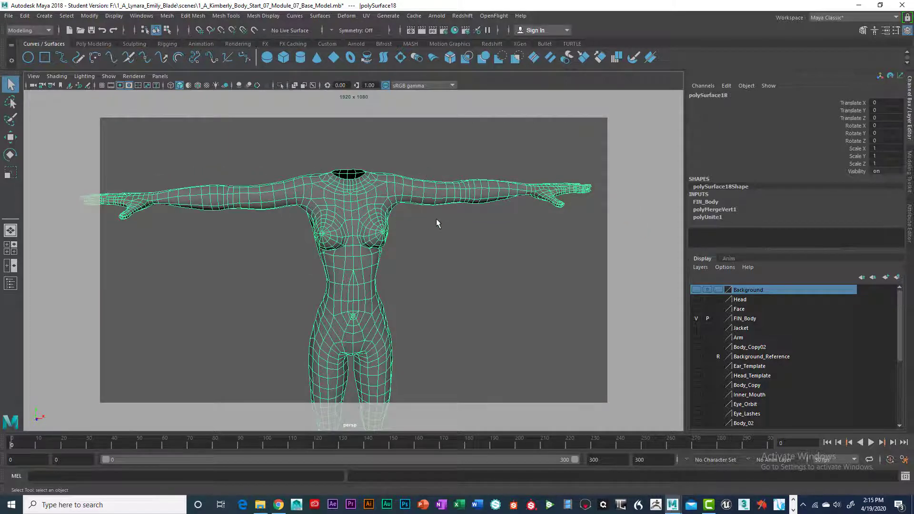
alt+drag(438, 224, 396, 203)
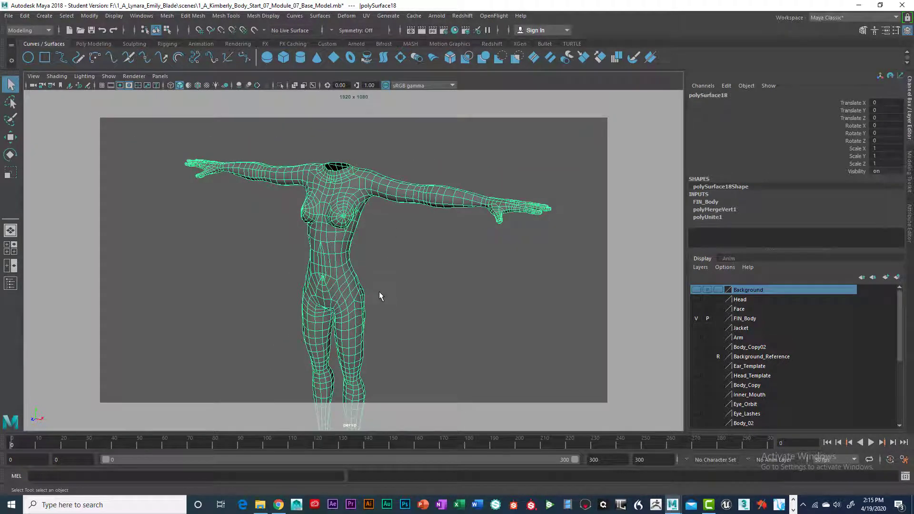
alt+drag(379, 292, 409, 288)
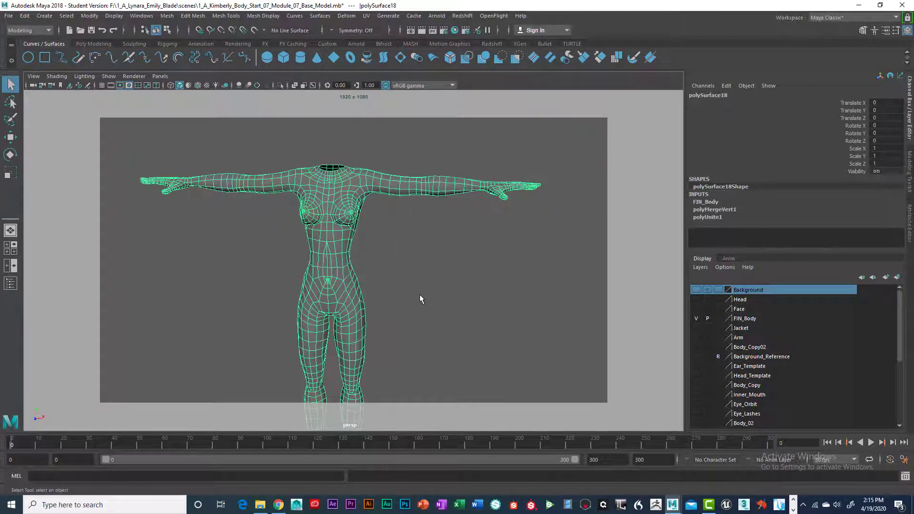
alt+middle_drag(418, 294, 420, 248)
scroll(428, 255, down, 3)
alt+drag(445, 268, 415, 276)
scroll(408, 255, up, 3)
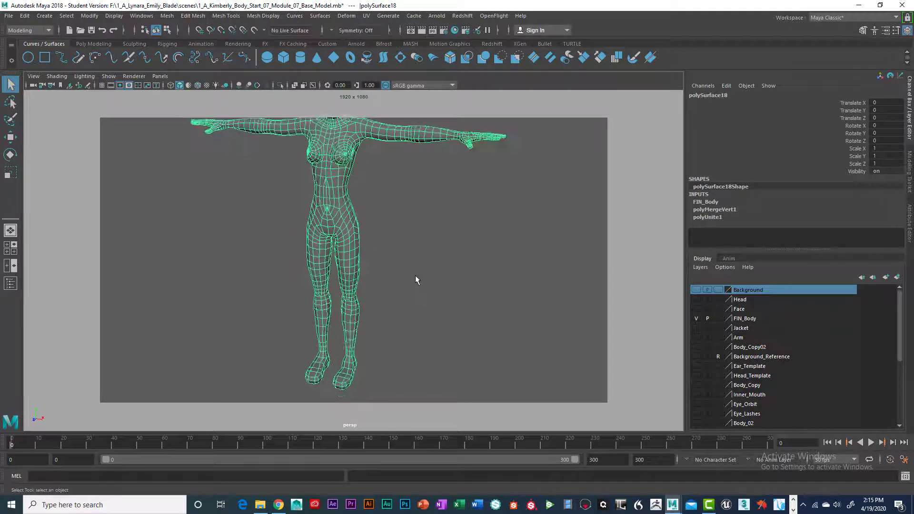
alt+middle_drag(415, 275, 502, 269)
scroll(449, 274, up, 3)
alt+drag(501, 269, 464, 258)
alt+middle_drag(464, 257, 438, 245)
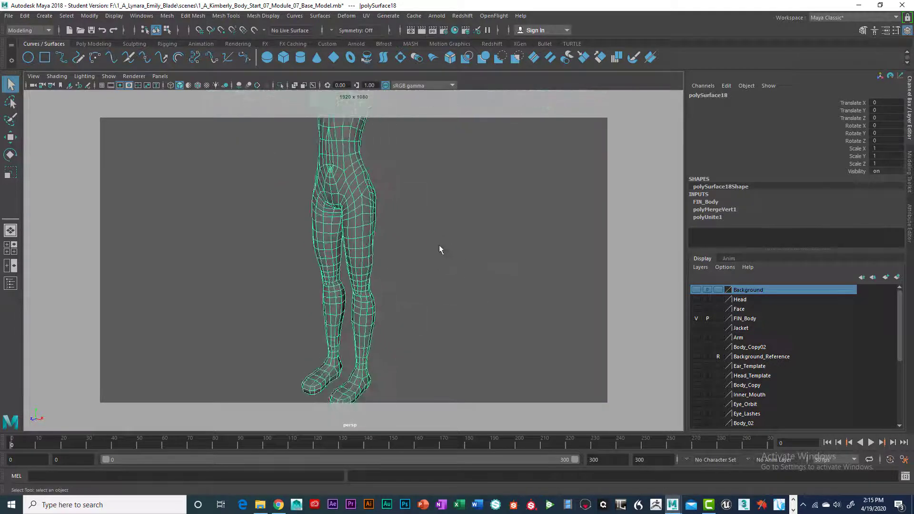
mouse_move(439, 245)
alt+mouse_down()
mouse_move(326, 244)
mouse_move(443, 237)
alt+mouse_up()
scroll(417, 177, down, 2)
alt+middle_drag(416, 177, 421, 233)
alt+drag(421, 233, 389, 219)
scroll(432, 287, up, 4)
alt+drag(386, 306, 351, 298)
alt+middle_drag(351, 298, 316, 208)
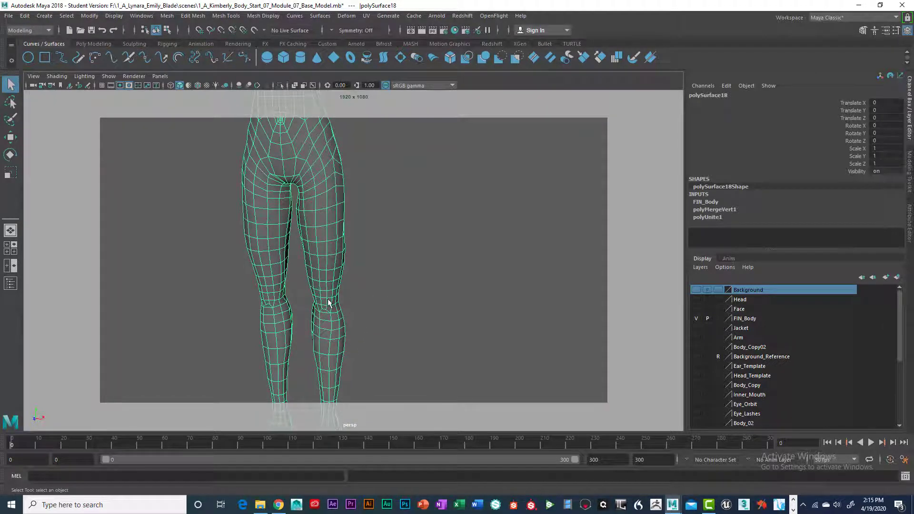
alt+drag(360, 297, 432, 296)
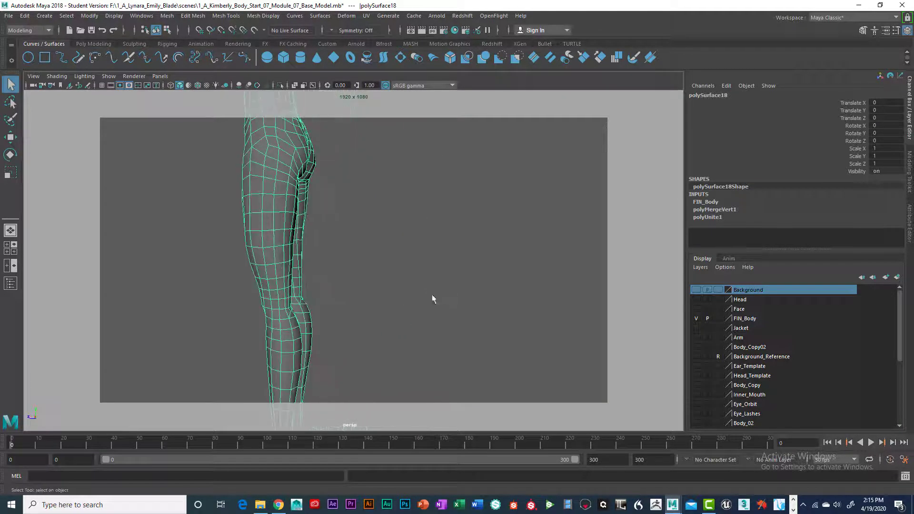
alt+drag(323, 287, 383, 287)
scroll(404, 266, down, 3)
scroll(383, 287, up, 5)
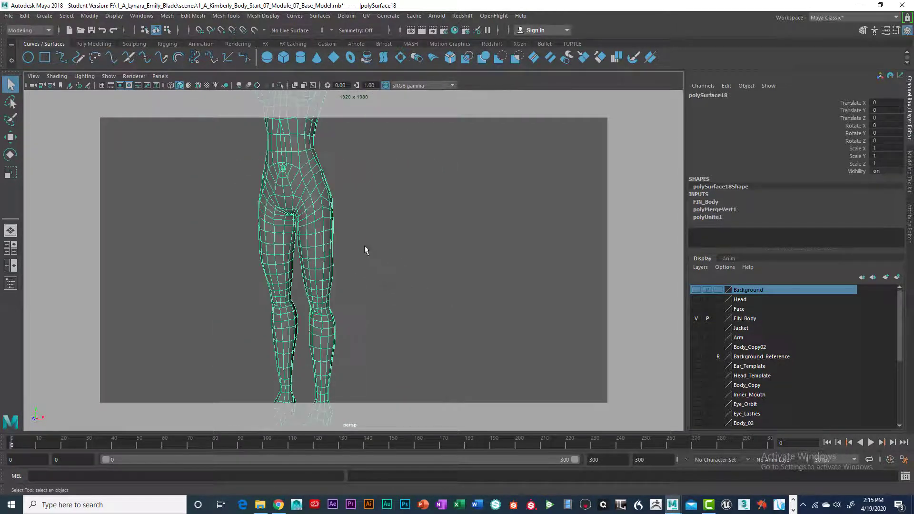
alt+middle_drag(364, 245, 390, 293)
alt+right_drag(391, 292, 327, 289)
alt+drag(327, 290, 342, 284)
alt+middle_drag(342, 284, 355, 272)
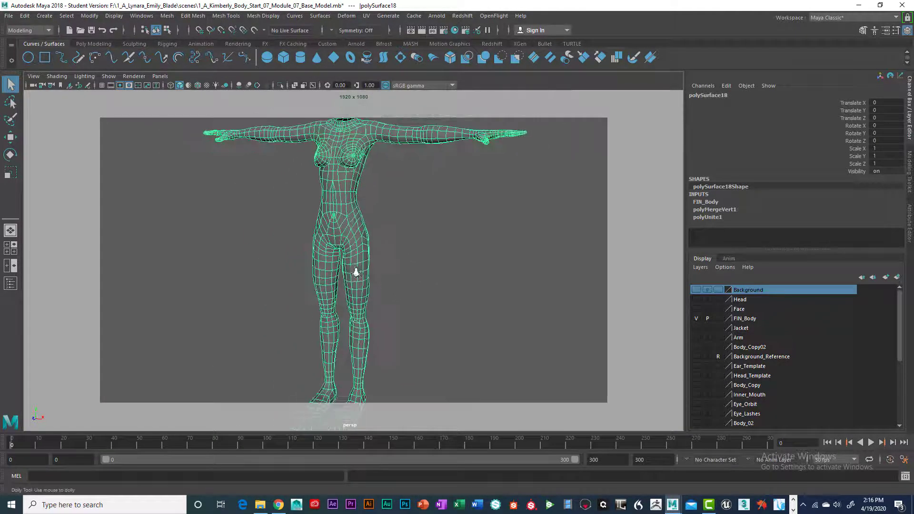
- Examine the polygon flow of the chest, waist and shoulders from several angles
mouse_move(355, 271)
alt+mouse_down()
mouse_move(341, 267)
mouse_move(355, 267)
alt+mouse_up()
alt+right_drag(390, 268, 456, 275)
alt+drag(376, 236, 346, 221)
alt+middle_drag(346, 220, 353, 297)
alt+right_drag(374, 292, 446, 287)
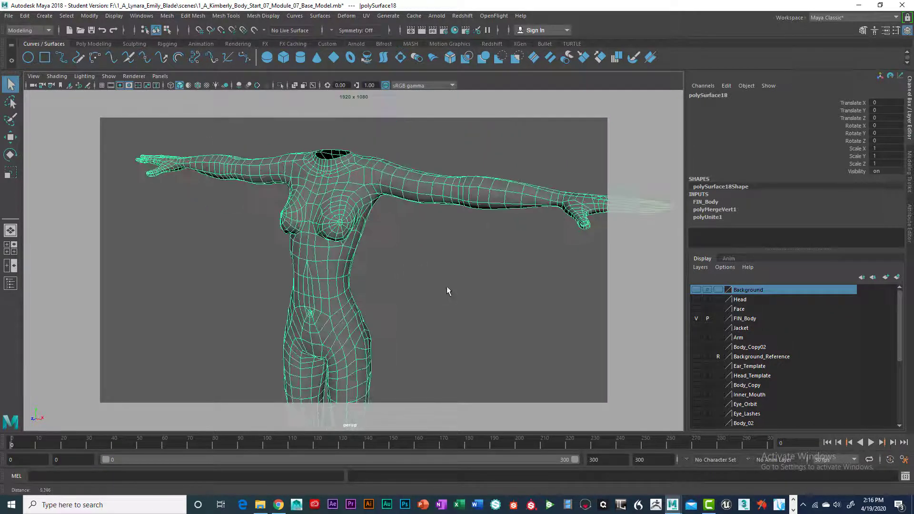
alt+middle_drag(385, 255, 368, 277)
alt+drag(369, 275, 385, 249)
alt+middle_drag(384, 249, 402, 238)
alt+right_drag(402, 240, 463, 250)
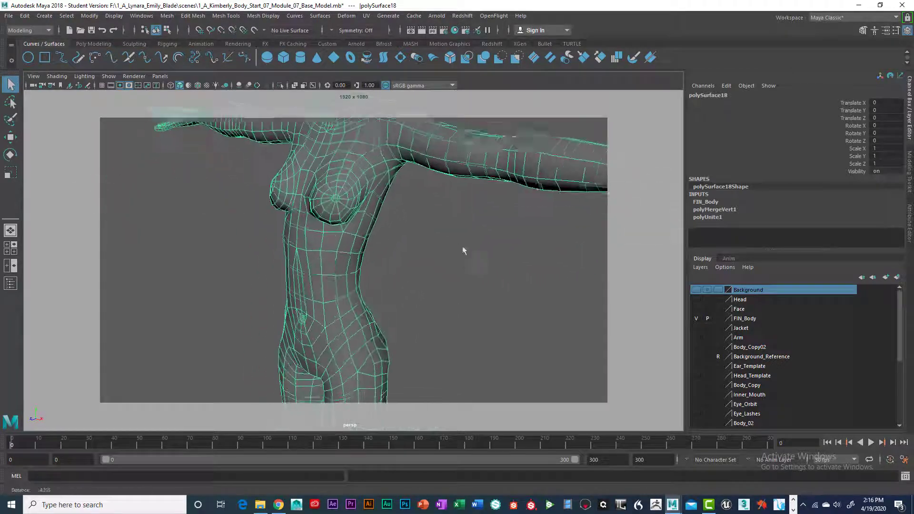
alt+drag(371, 252, 438, 249)
alt+middle_drag(388, 209, 304, 290)
alt+drag(469, 278, 373, 264)
- Switch to the front view framed on the upper body and hide the grid
key(space)
key(space)
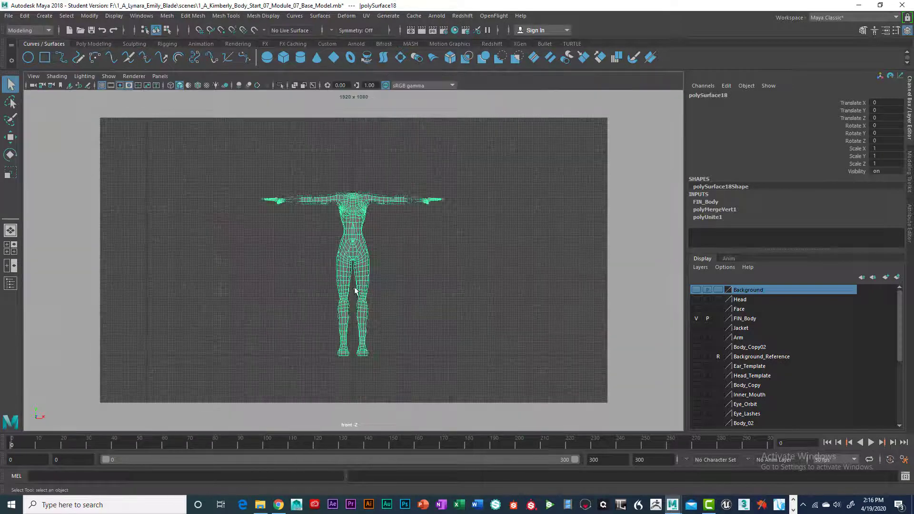
scroll(355, 287, up, 7)
mouse_move(379, 205)
alt+middle_down()
mouse_move(376, 285)
mouse_move(365, 289)
alt+middle_up()
scroll(380, 270, up, 3)
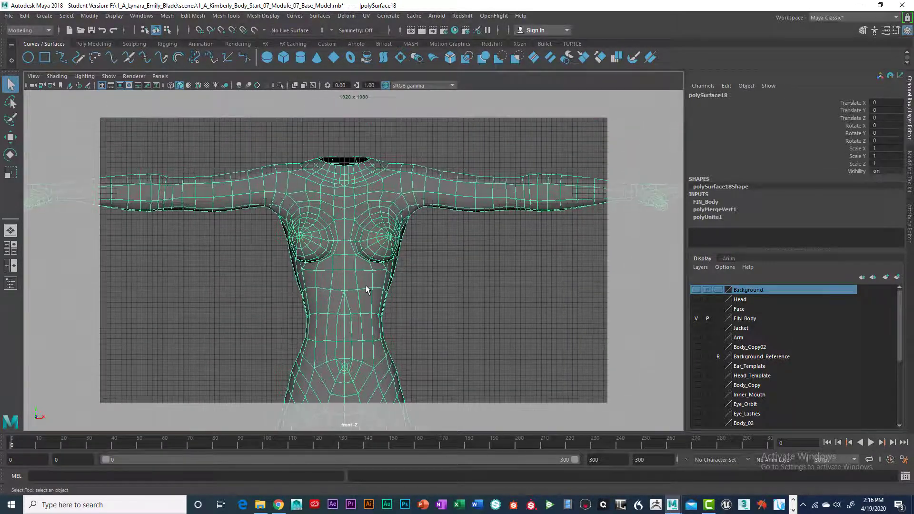
click(112, 78)
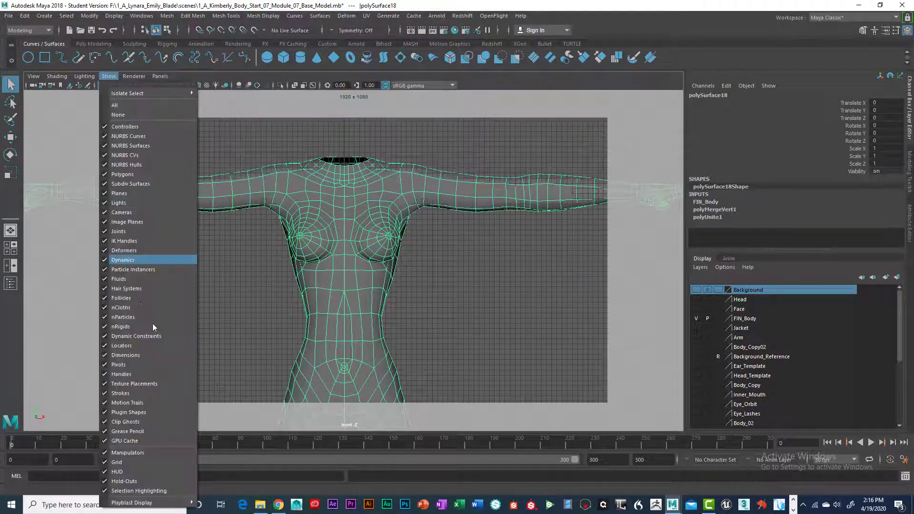
click(130, 461)
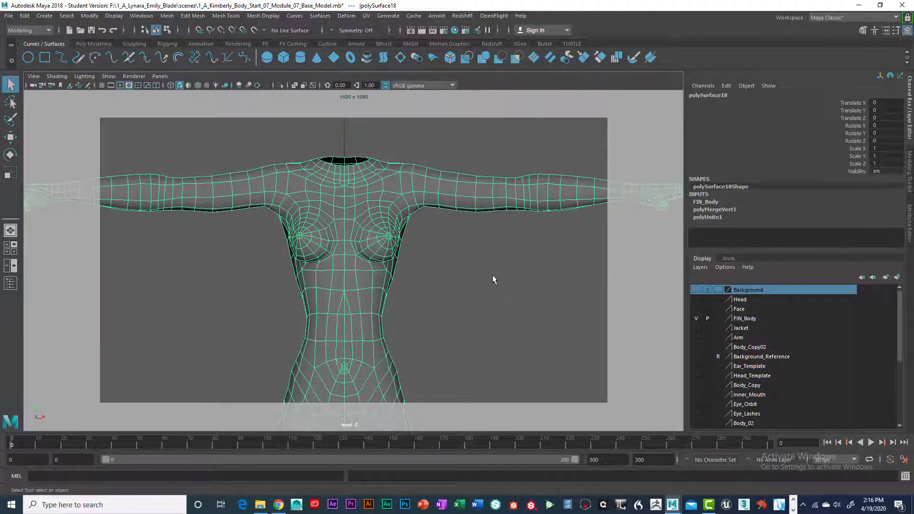
alt+middle_drag(490, 285, 495, 267)
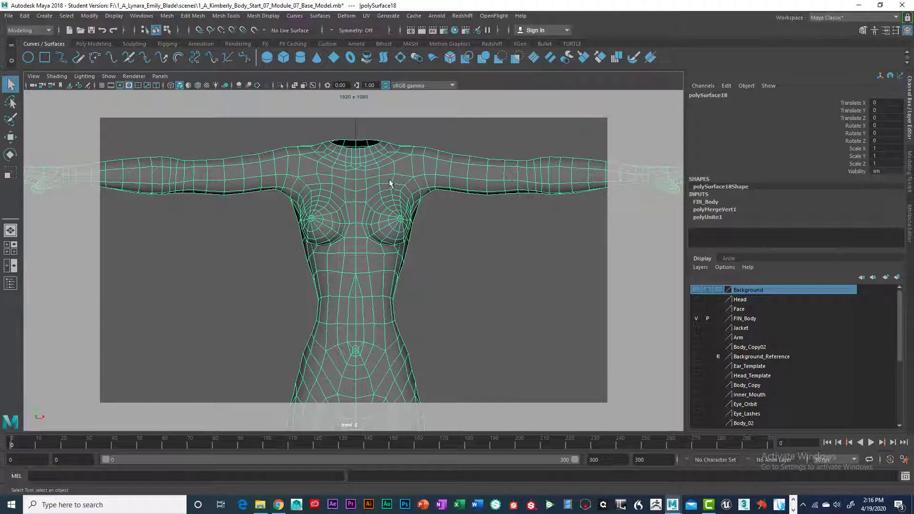
- In face mode, lasso-select the torso faces from the neck opening down to the waist, leaving out the arms
right_drag(389, 183, 389, 208)
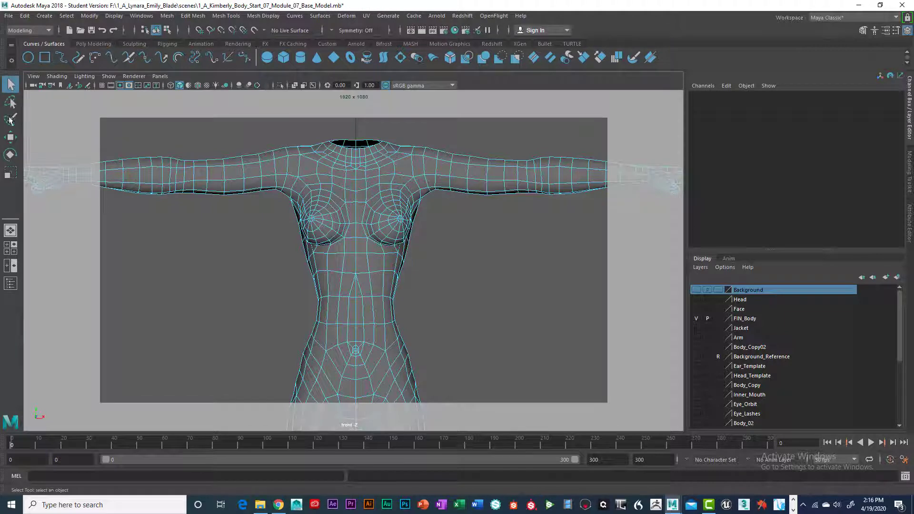
click(10, 120)
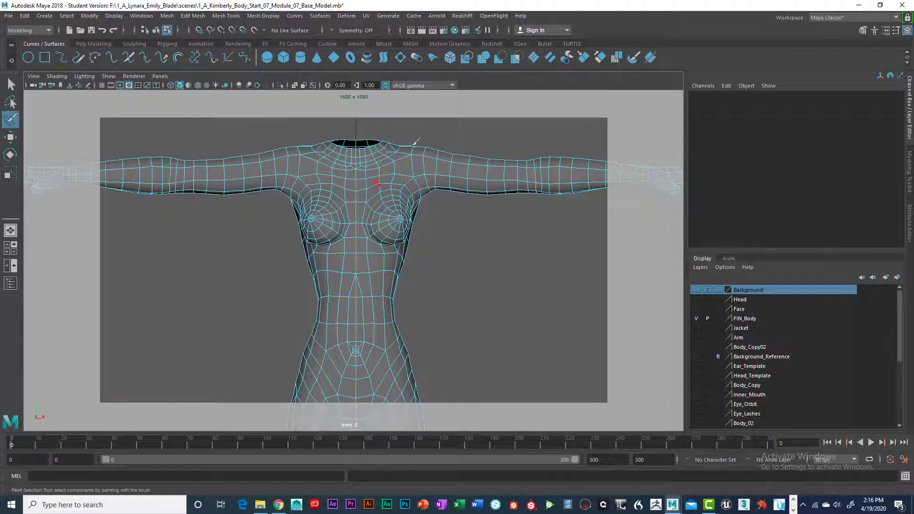
click(10, 101)
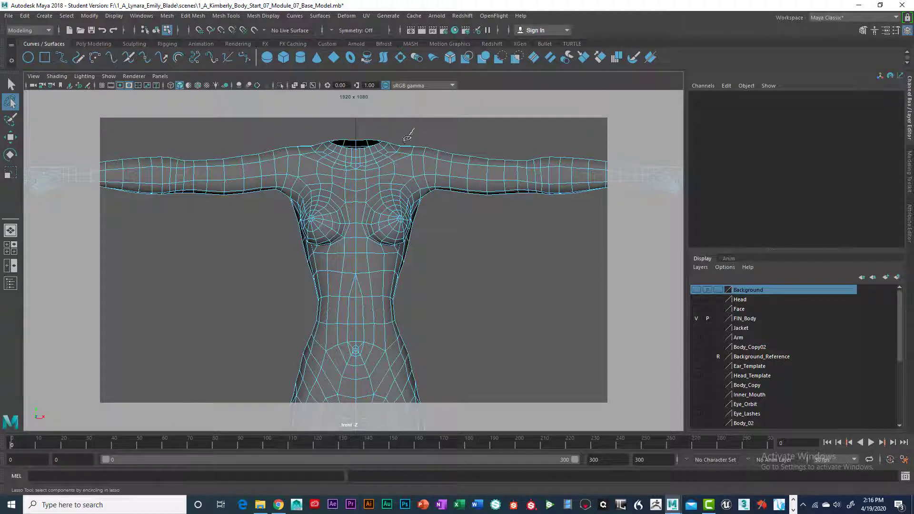
mouse_move(418, 194)
mouse_down()
mouse_move(430, 221)
mouse_move(430, 298)
mouse_move(277, 278)
mouse_move(283, 212)
mouse_move(320, 135)
mouse_up()
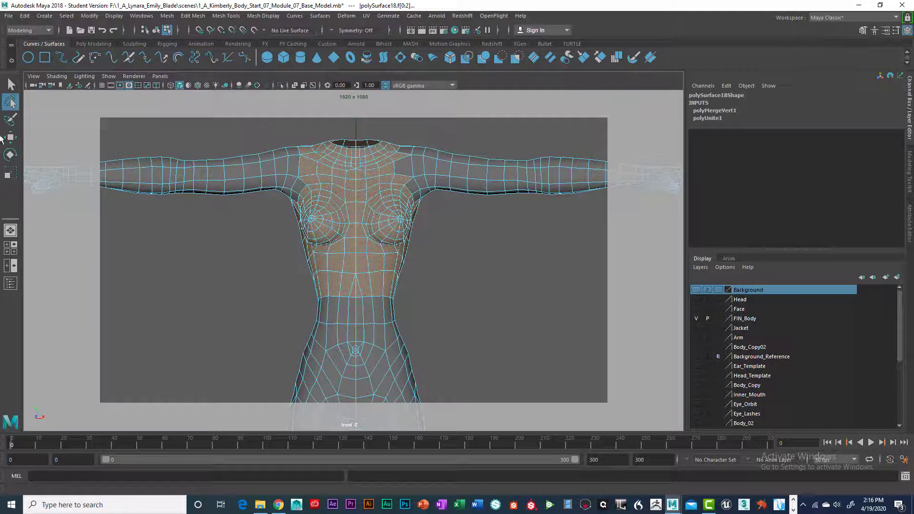
click(16, 82)
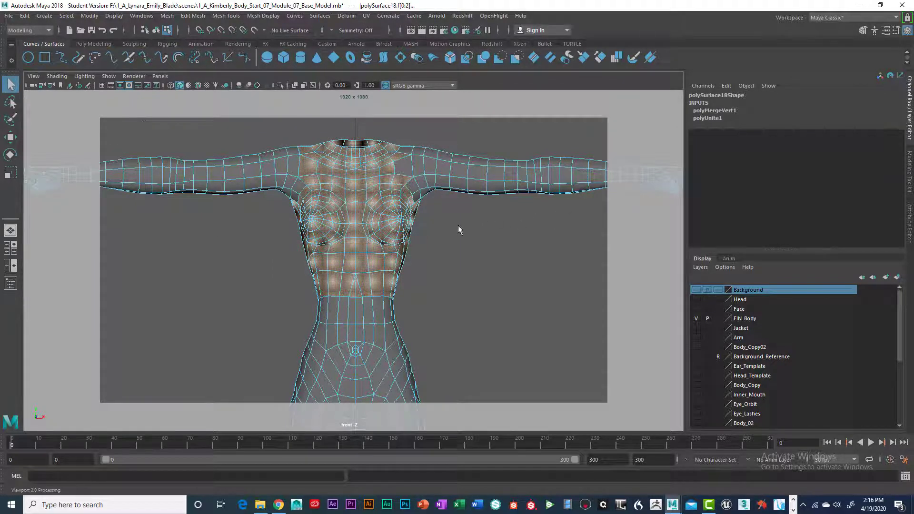
- In the perspective view, deselect the ring of faces around the neck opening
key(space)
key(space)
alt+drag(530, 235, 363, 306)
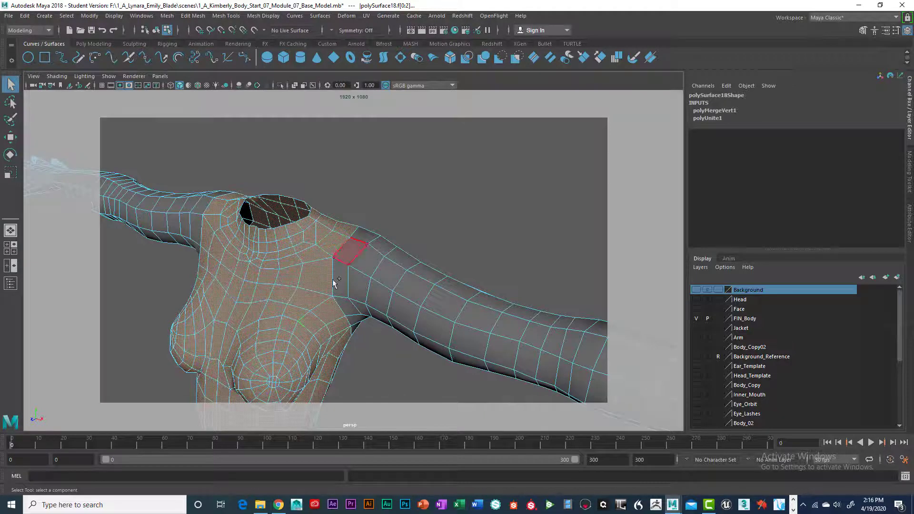
alt+drag(310, 319, 451, 250)
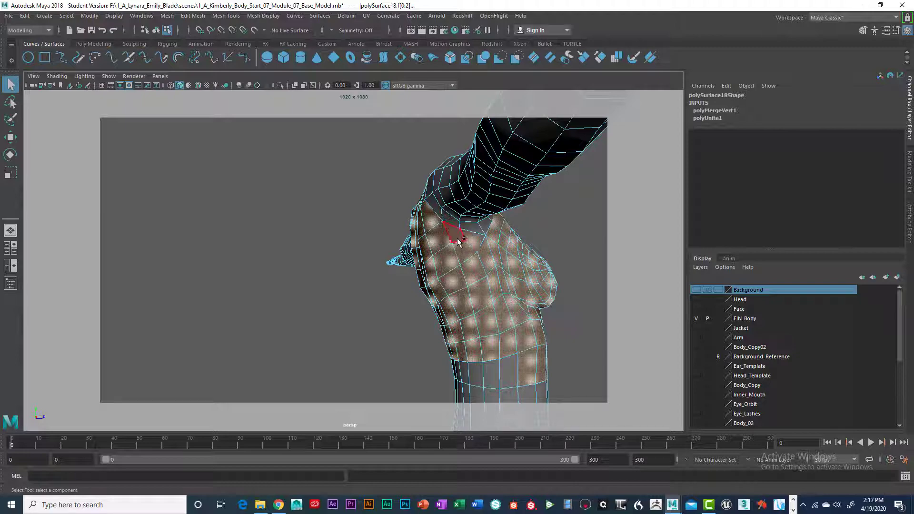
alt+drag(458, 242, 337, 327)
scroll(340, 286, up, 4)
alt+middle_drag(337, 326, 375, 263)
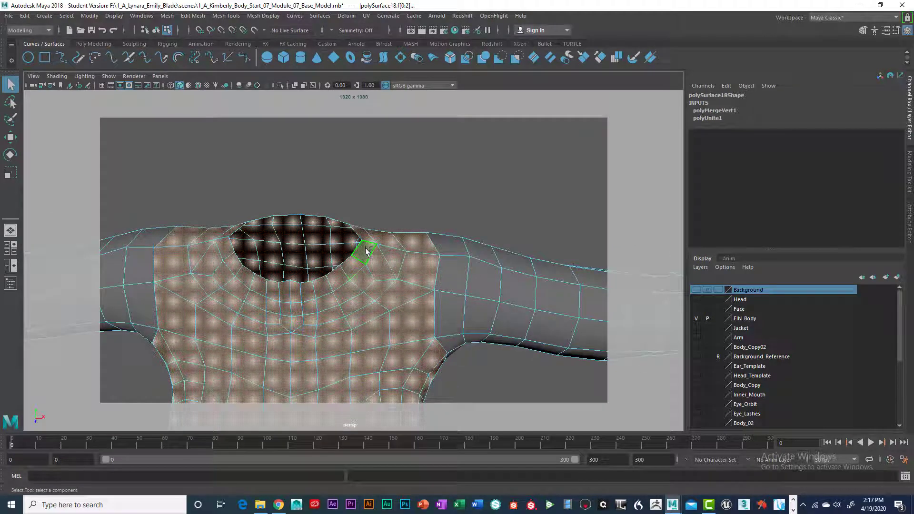
ctrl+click(365, 252)
ctrl+double_click(355, 266)
alt+drag(415, 298, 365, 247)
scroll(375, 265, down, 7)
alt+drag(396, 299, 343, 256)
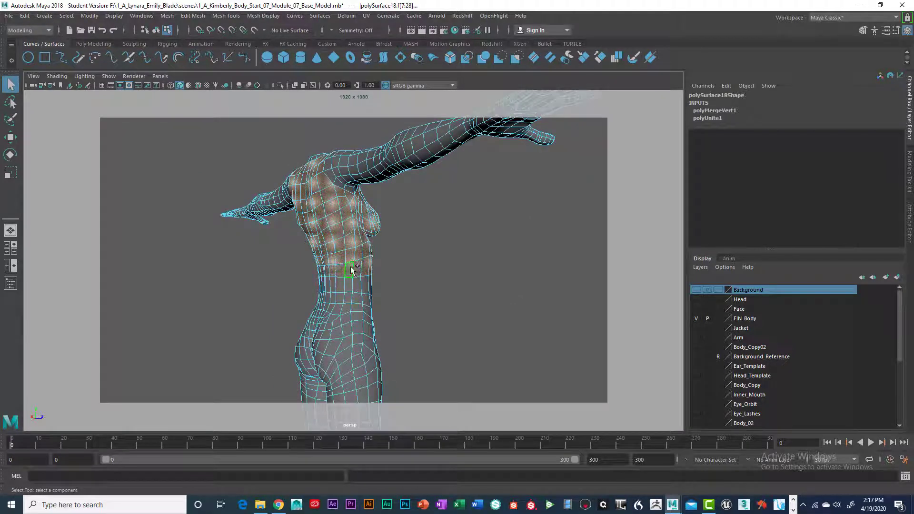
- Duplicate the whole body mesh as a backup and assign the copy to a new, hidden display layer
mouse_move(395, 286)
alt+mouse_down()
mouse_move(327, 287)
mouse_move(388, 289)
alt+mouse_up()
alt+right_drag(388, 289, 416, 278)
alt+middle_drag(416, 277, 402, 317)
alt+drag(403, 317, 357, 306)
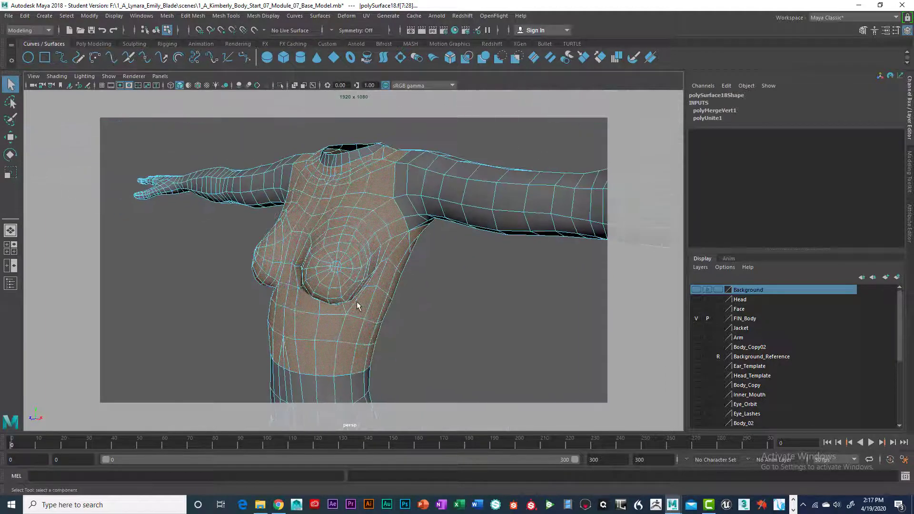
alt+right_drag(357, 306, 336, 298)
alt+drag(336, 298, 372, 279)
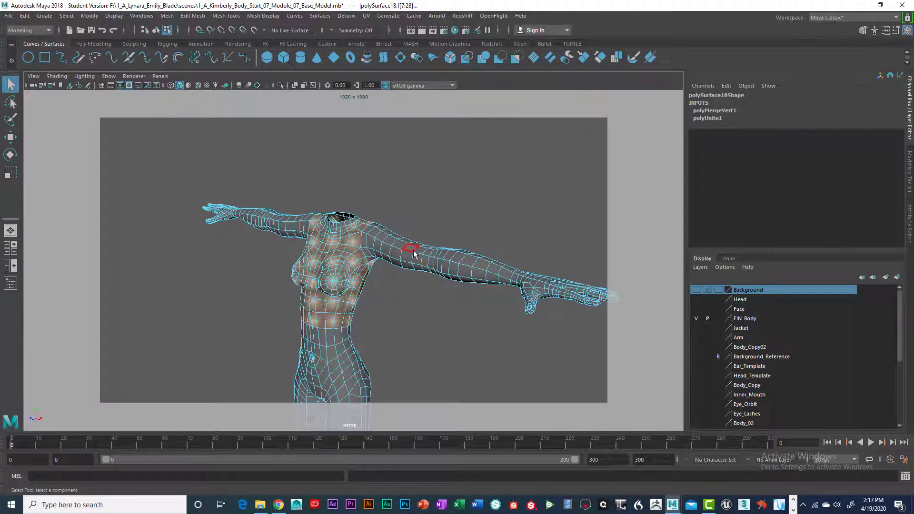
right_drag(391, 242, 454, 259)
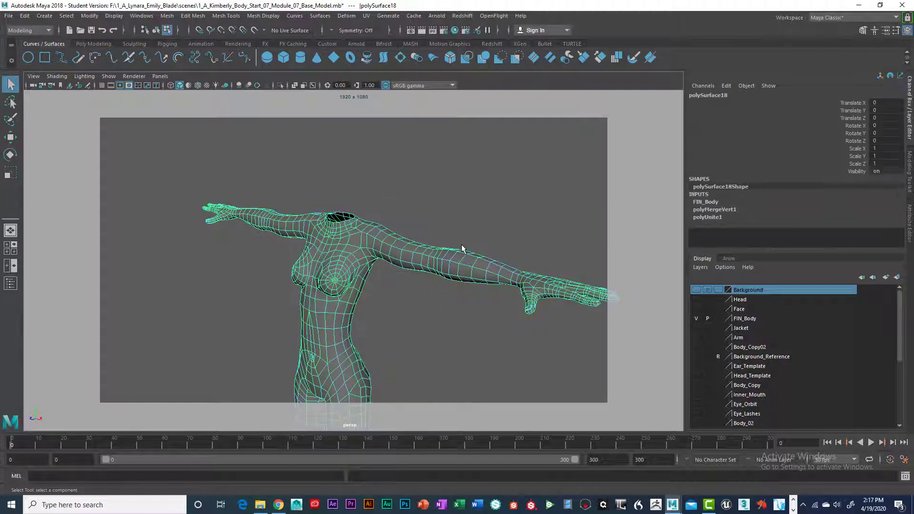
key(ctrl+d)
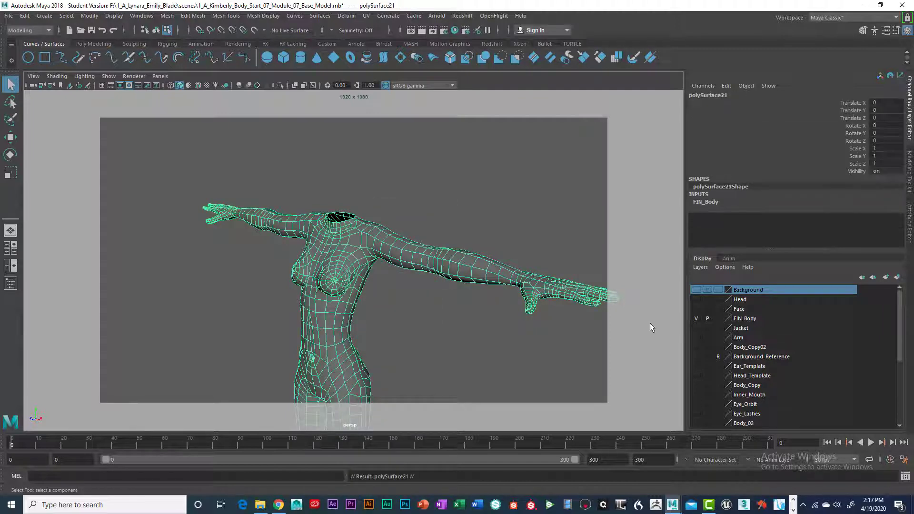
click(898, 277)
click(696, 289)
- Return to the torso face selection and extrude those faces outward with a Local Translate Z of about 0.009
right_drag(357, 230, 356, 245)
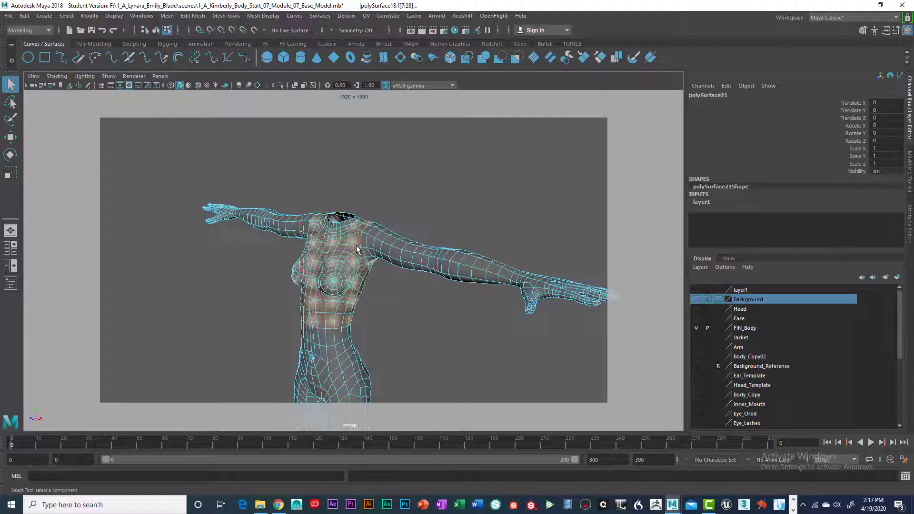
alt+drag(332, 255, 456, 261)
scroll(462, 275, up, 3)
scroll(464, 273, down, 1)
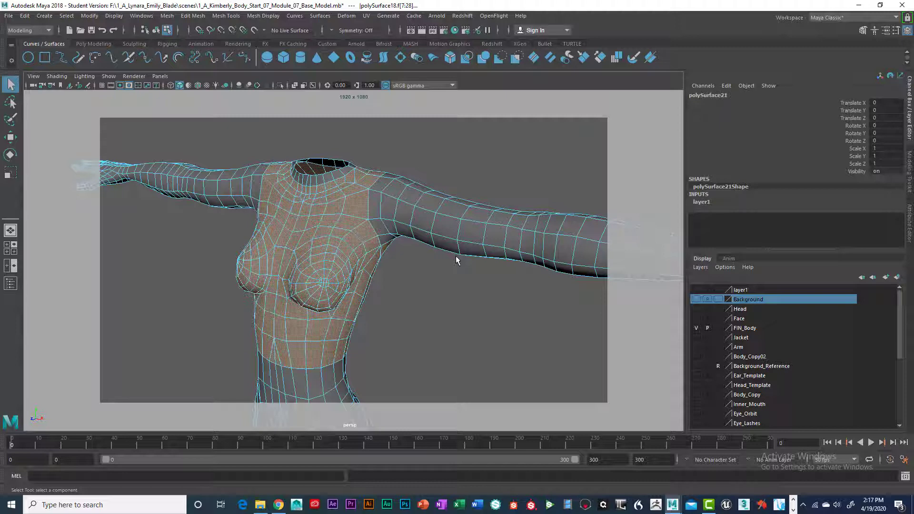
key(ctrl+e)
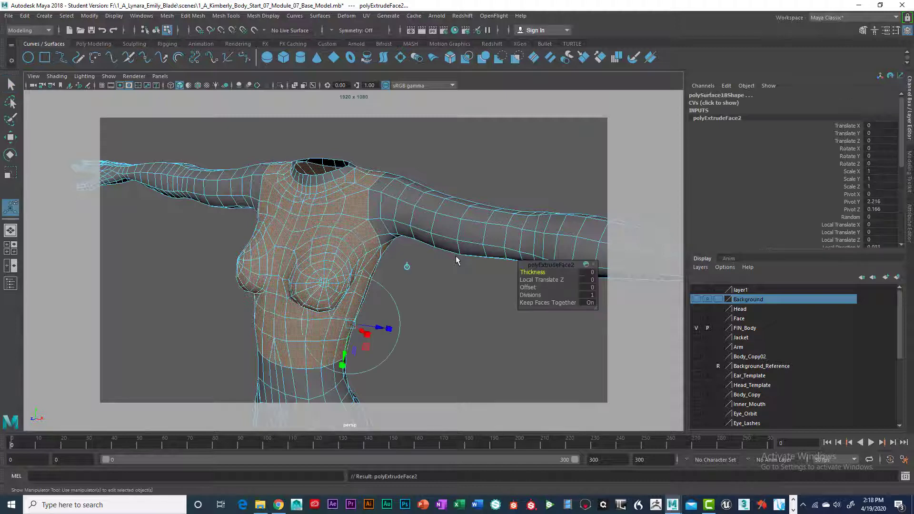
alt+drag(483, 272, 451, 236)
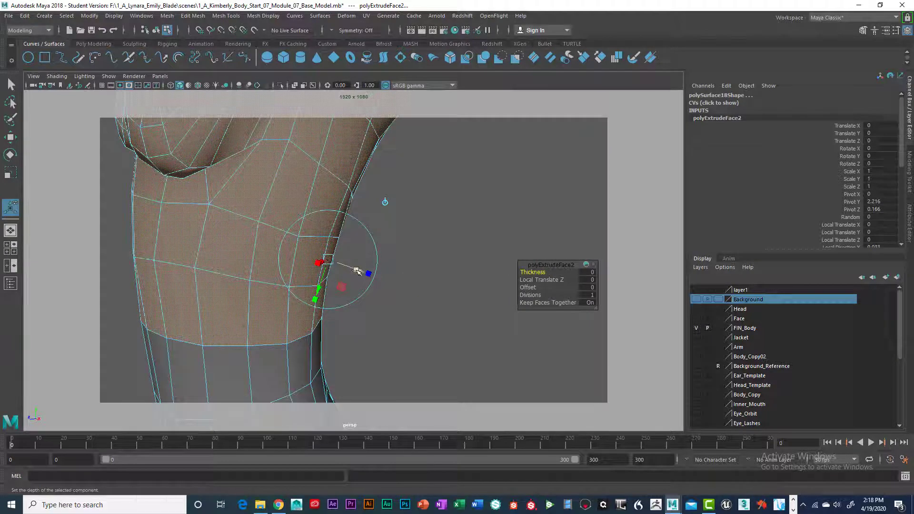
drag(356, 270, 361, 271)
- Examine the extruded torso shell around the armpit, neck opening and waist
alt+drag(372, 253, 411, 200)
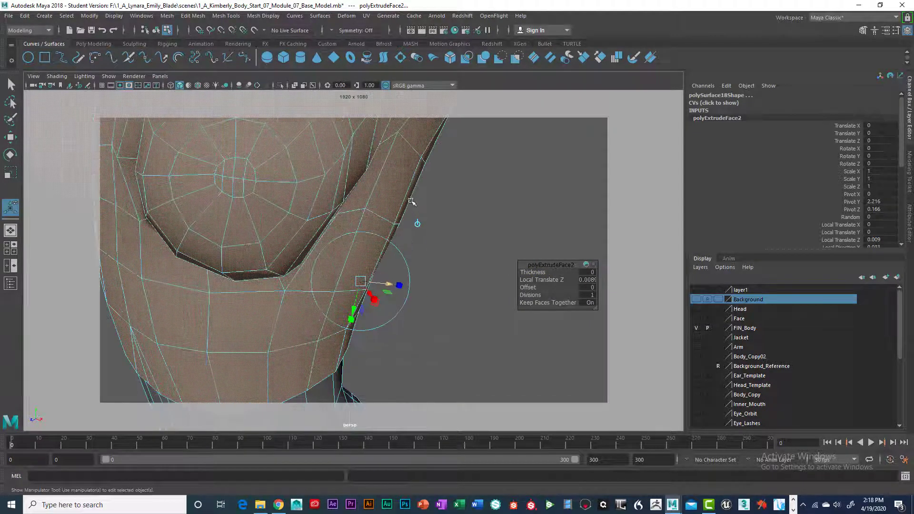
alt+middle_drag(411, 201, 421, 282)
alt+right_drag(371, 282, 419, 282)
alt+drag(371, 282, 493, 222)
alt+right_drag(494, 222, 449, 281)
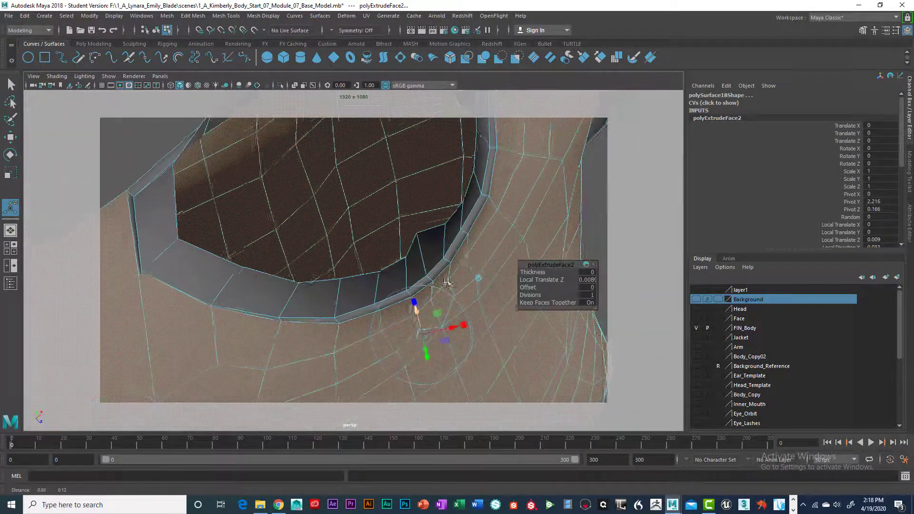
alt+drag(449, 281, 445, 254)
scroll(487, 290, up, 5)
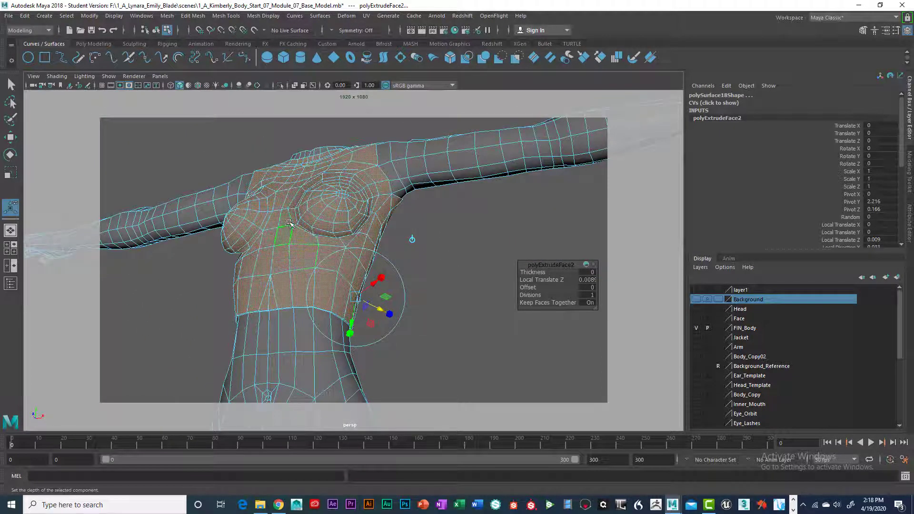
scroll(323, 235, up, 5)
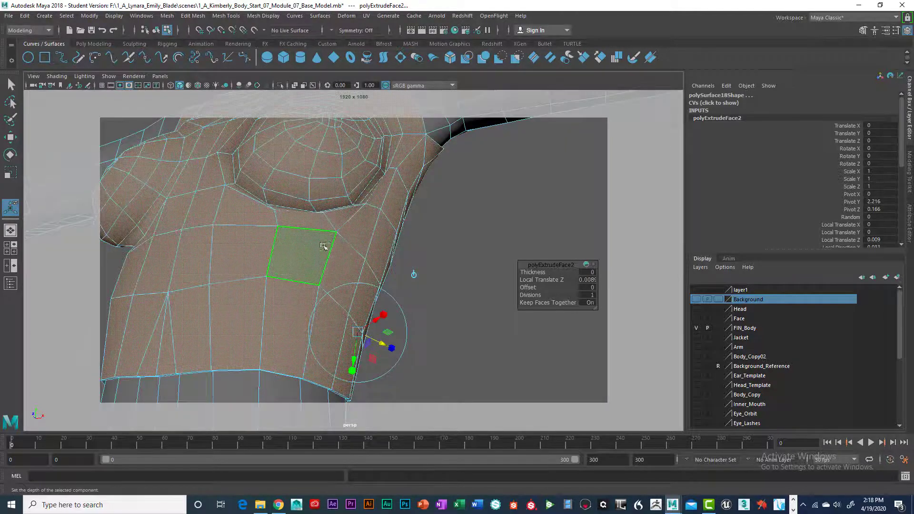
- Add the loop of thin border faces along the waist hem to the face selection
alt+drag(322, 247, 464, 238)
key(q)
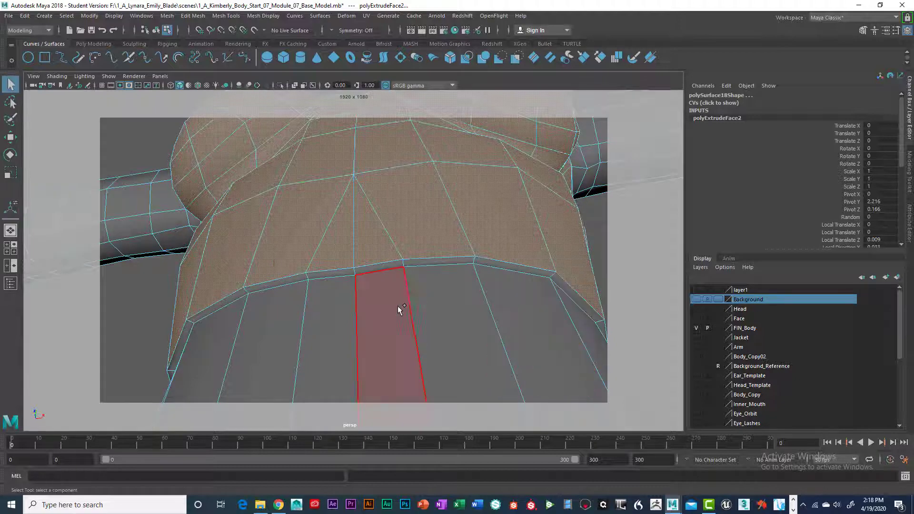
click(351, 272)
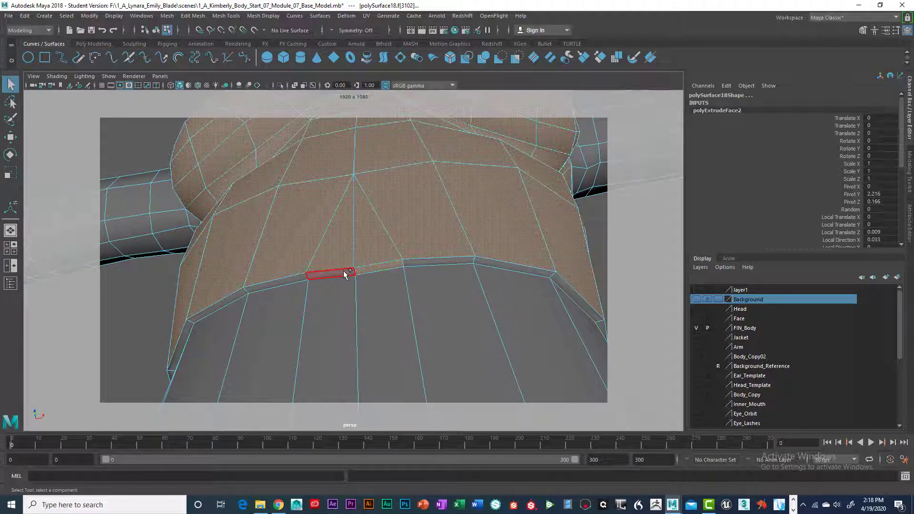
click(453, 284)
alt+drag(453, 284, 424, 271)
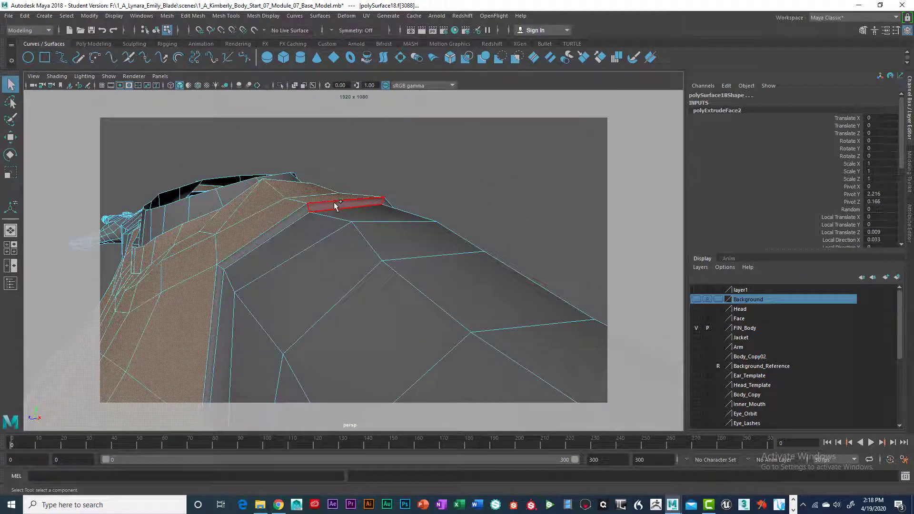
- Add the thin rim faces around both armholes to the selection, undoing the accidental selection of the whole mesh
shift+double_click(293, 219)
alt+drag(298, 304, 447, 306)
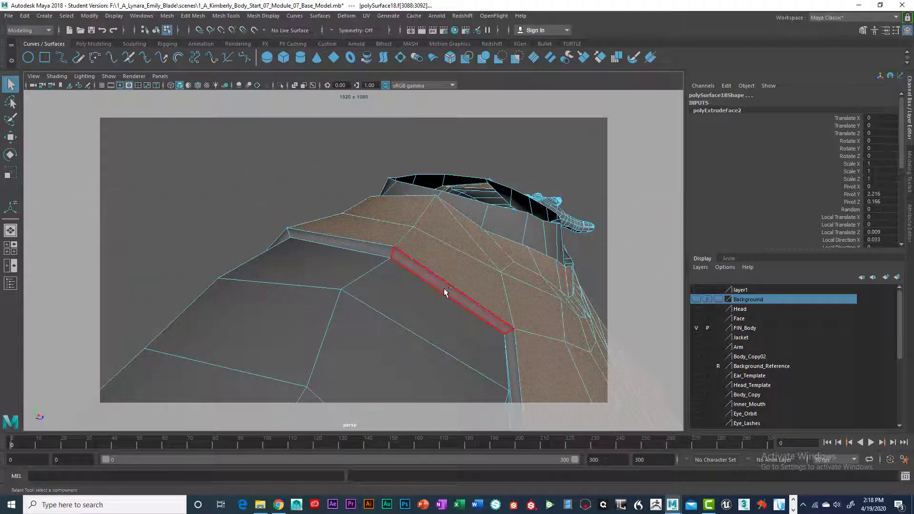
click(382, 252)
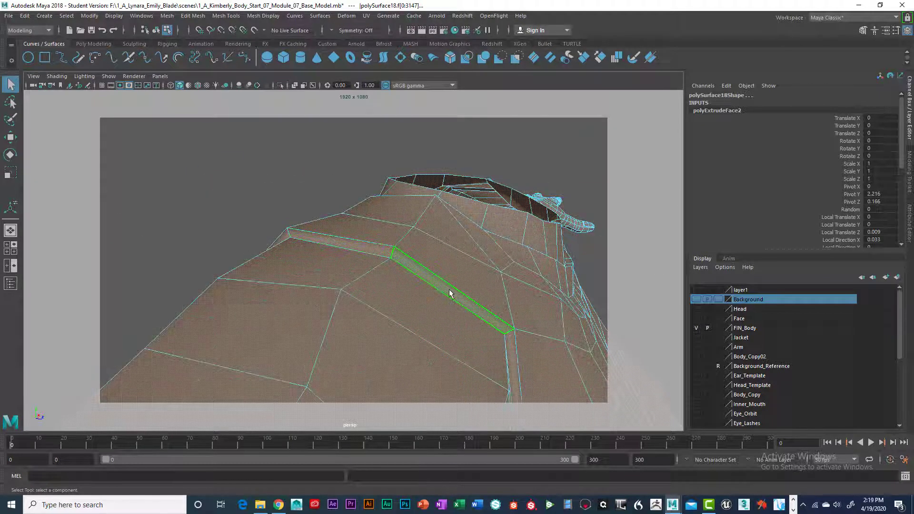
key(ctrl+z)
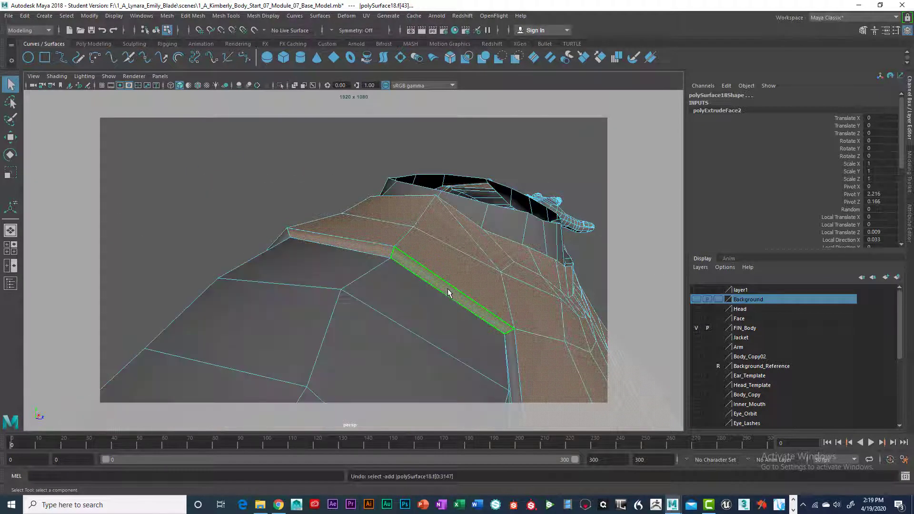
shift+click(509, 344)
alt+middle_drag(493, 297, 477, 240)
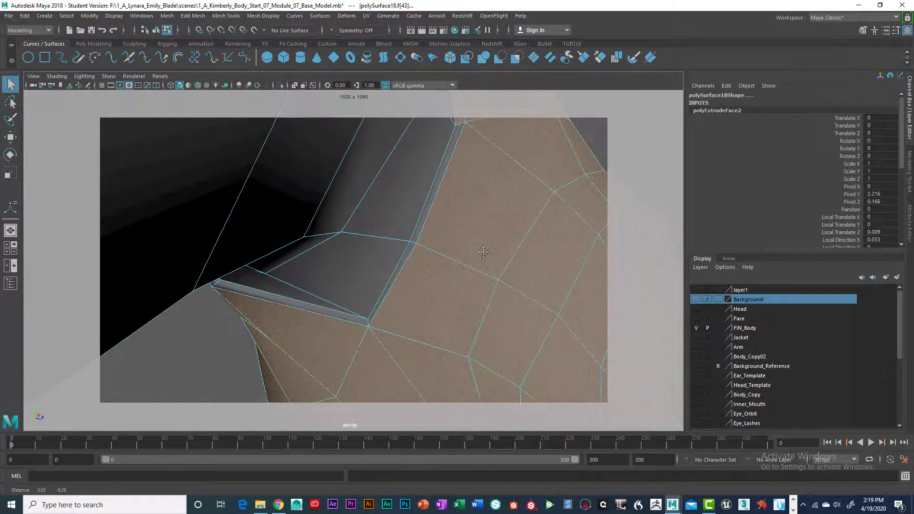
shift+click(434, 186)
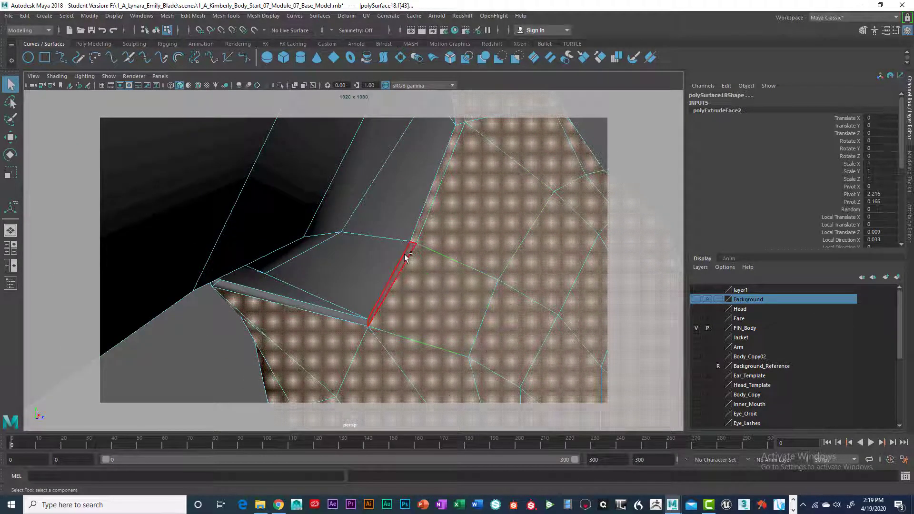
shift+double_click(403, 259)
scroll(425, 276, down, 10)
alt+drag(425, 276, 312, 290)
scroll(492, 292, up, 3)
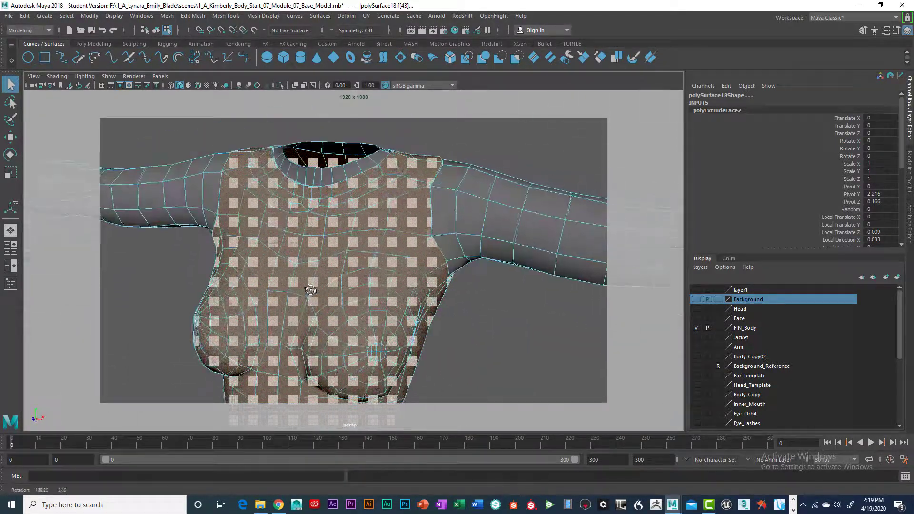
- Try to extract the selected torso shell faces from the body mesh
scroll(358, 297, up, 3)
alt+middle_drag(384, 283, 376, 330)
alt+drag(376, 330, 433, 265)
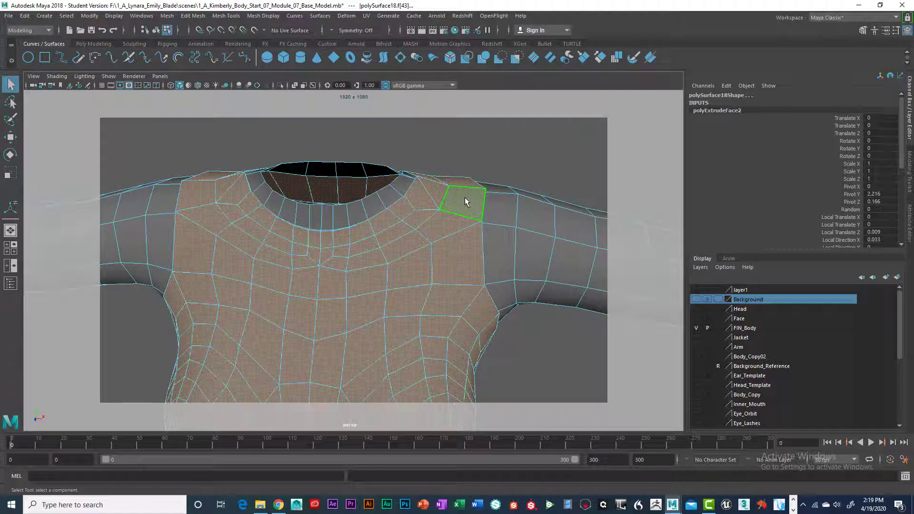
scroll(468, 208, down, 5)
click(476, 241)
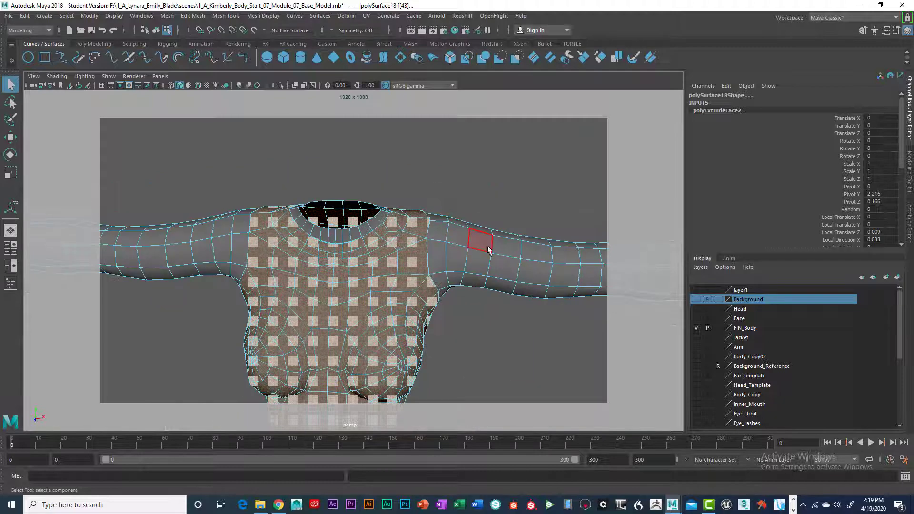
alt+drag(488, 244, 436, 250)
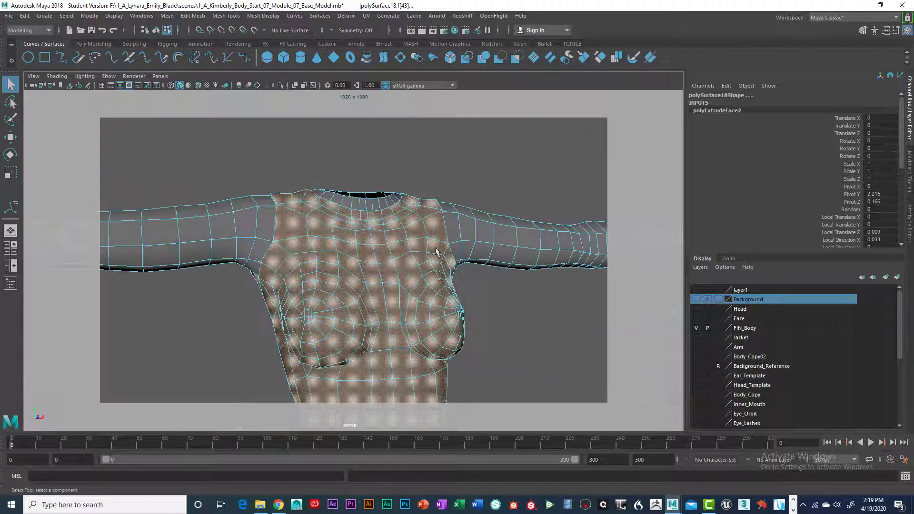
key(space)
click(299, 274)
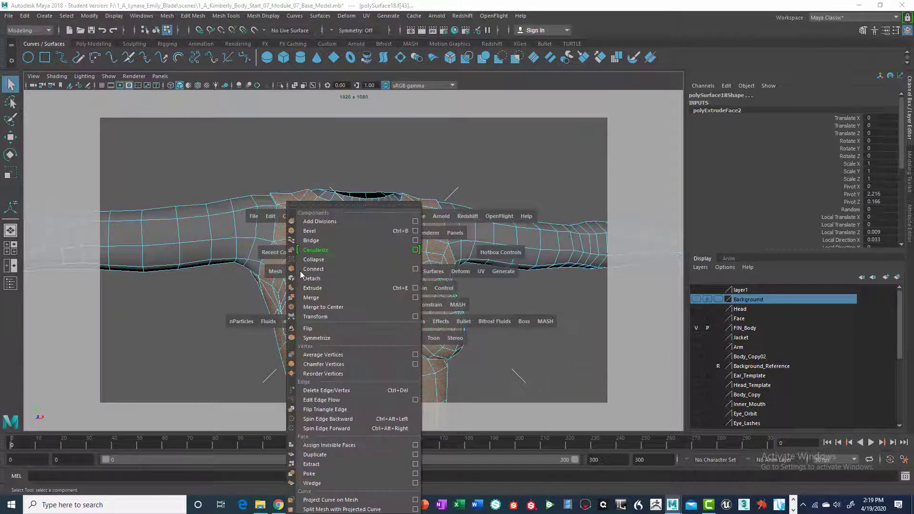
click(319, 464)
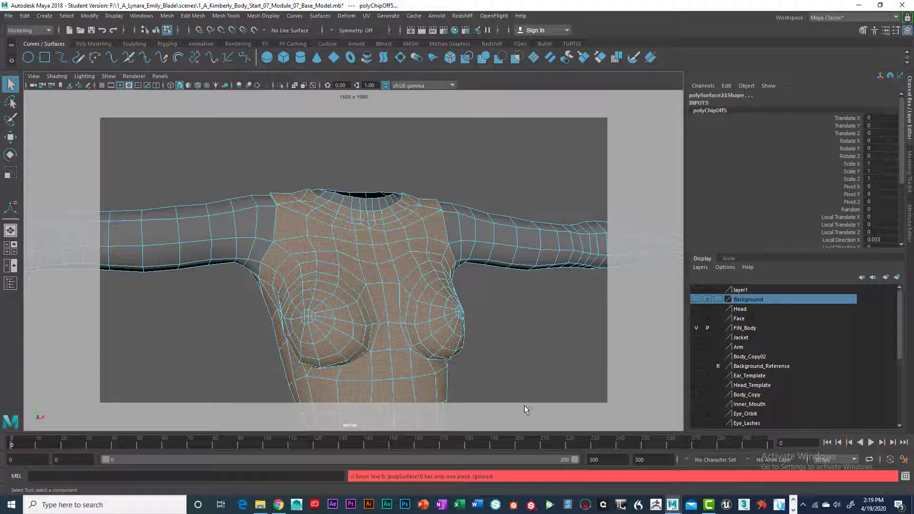
- Try to separate the selected torso faces into their own mesh
scroll(508, 385, down, 3)
alt+drag(481, 330, 390, 299)
mouse_move(384, 230)
right_down()
mouse_move(385, 283)
mouse_move(368, 299)
mouse_move(419, 245)
mouse_move(385, 232)
right_up()
alt+drag(385, 232, 435, 259)
key(space)
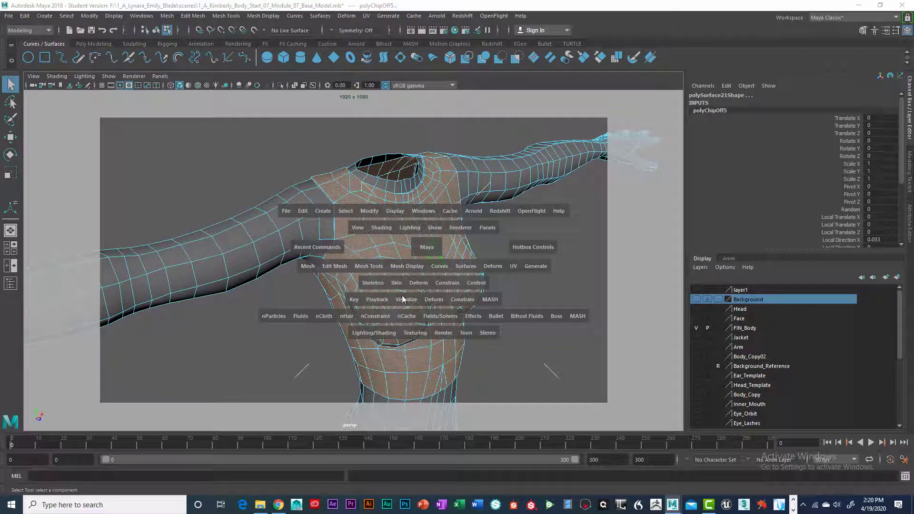
click(306, 267)
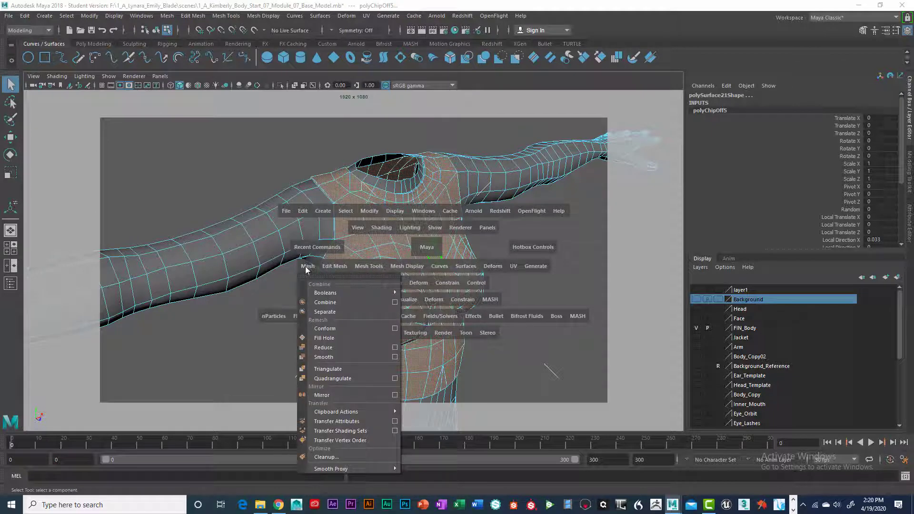
click(320, 312)
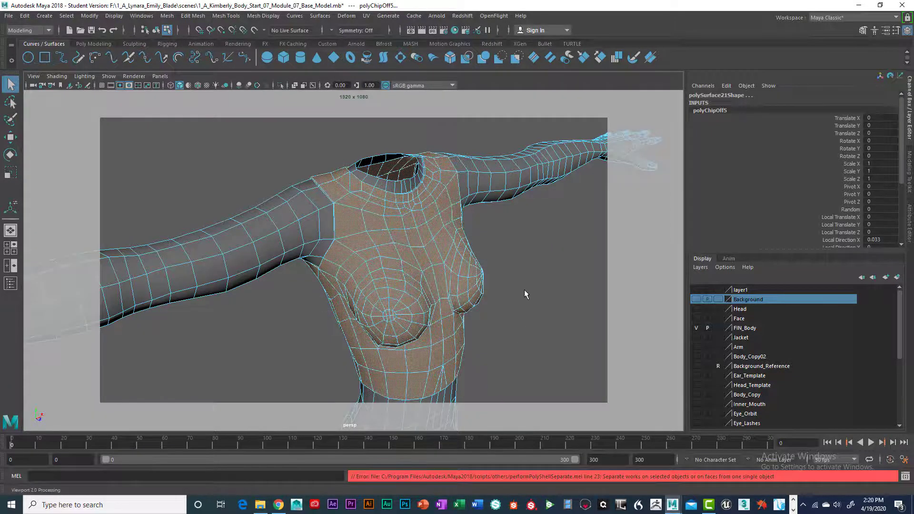
- Extract the selected torso faces from the body as a separate mesh, undoing the superfluous last operation
alt+drag(524, 287, 439, 281)
key(space)
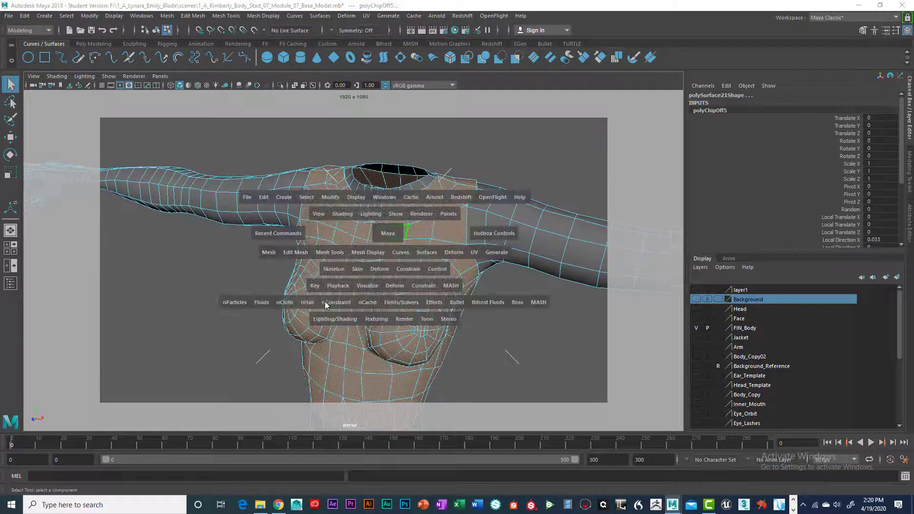
click(303, 253)
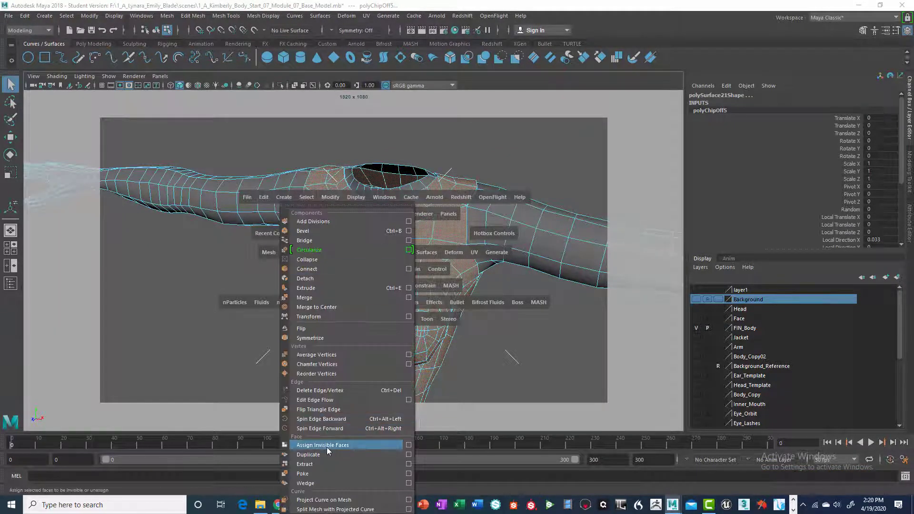
click(314, 464)
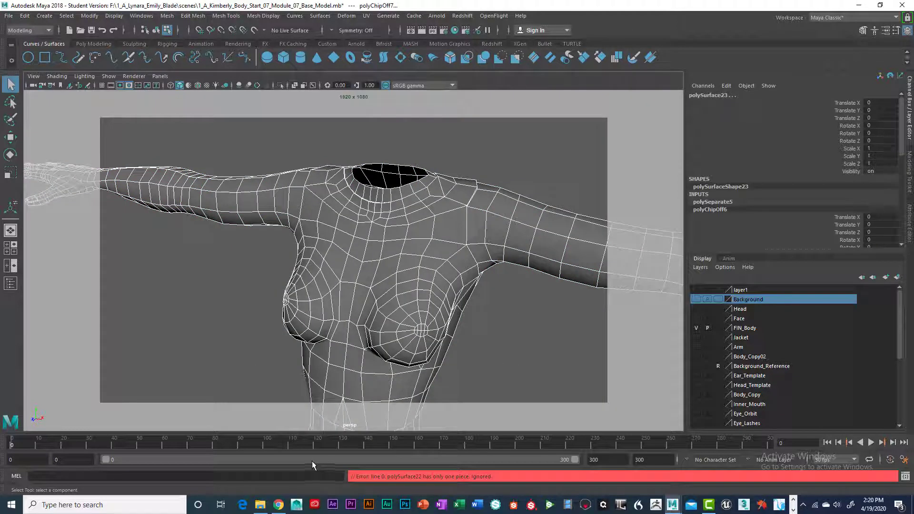
key(ctrl+z)
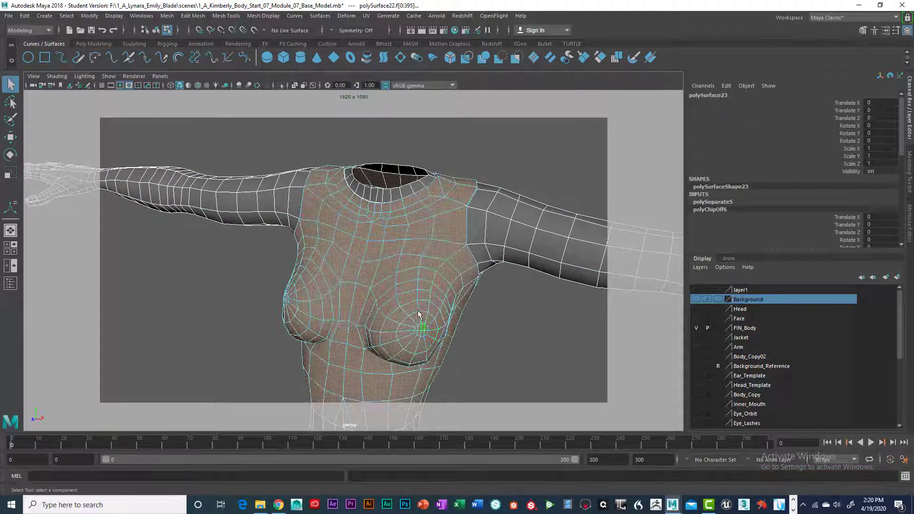
- Select the remaining body mesh in object mode and move it back to -1.135 in Z, clear of the extracted torso
mouse_move(415, 300)
right_down()
mouse_move(408, 312)
mouse_move(400, 306)
mouse_move(403, 289)
right_up()
click(485, 324)
alt+drag(456, 330, 428, 325)
double_click(409, 293)
right_drag(339, 301, 398, 326)
alt+drag(398, 326, 331, 316)
scroll(464, 318, down, 3)
right_drag(459, 243, 468, 290)
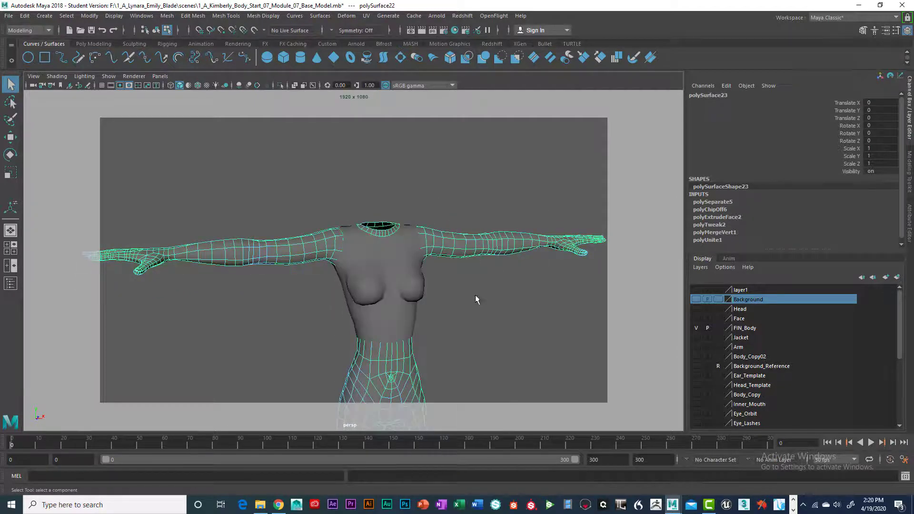
alt+drag(475, 296, 423, 340)
key(w)
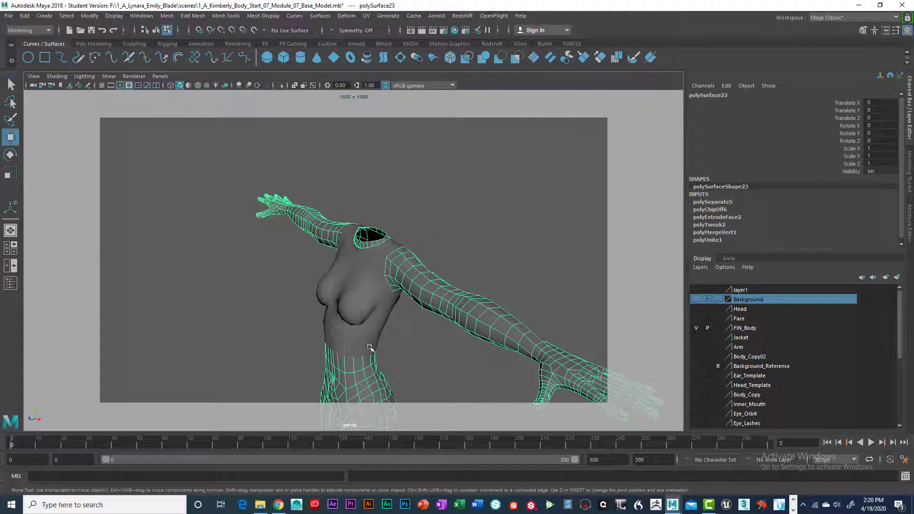
scroll(342, 400, down, 4)
alt+middle_drag(386, 376, 387, 300)
drag(321, 350, 361, 339)
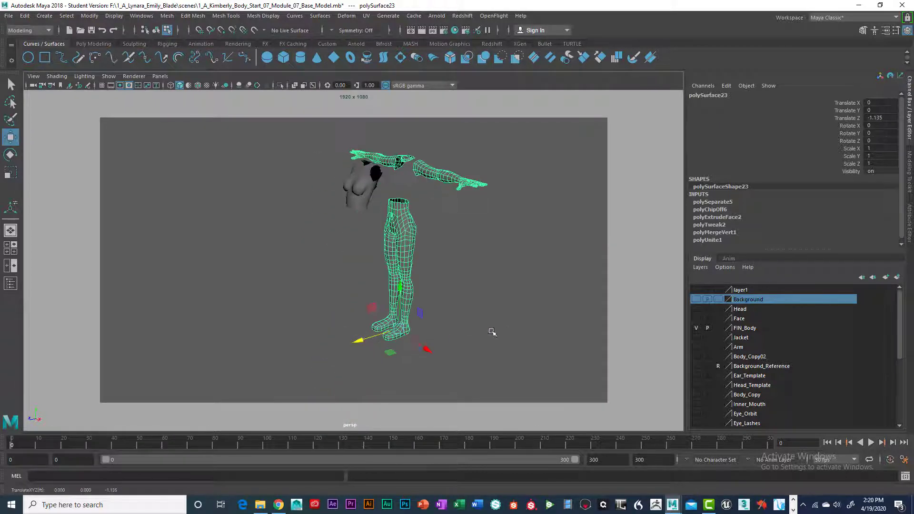
- Examine the extracted torso mesh closely at its waist and armhole openings, checking the inside and the rim thickness
scroll(468, 328, up, 5)
alt+middle_drag(475, 285, 418, 360)
alt+drag(400, 372, 418, 410)
scroll(420, 343, up, 4)
alt+middle_drag(413, 280, 434, 371)
alt+drag(434, 371, 339, 332)
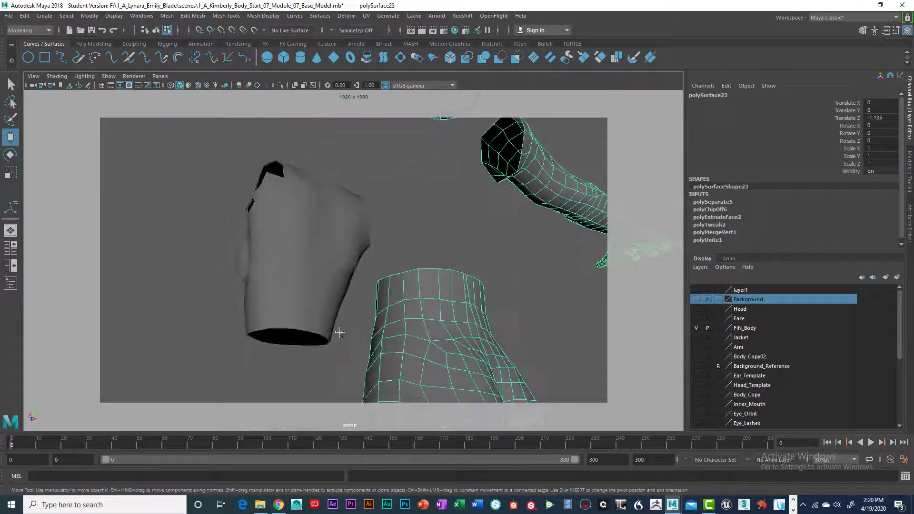
alt+middle_drag(340, 333, 414, 400)
scroll(414, 399, up, 4)
scroll(409, 365, up, 5)
scroll(410, 359, down, 3)
alt+middle_drag(410, 358, 458, 368)
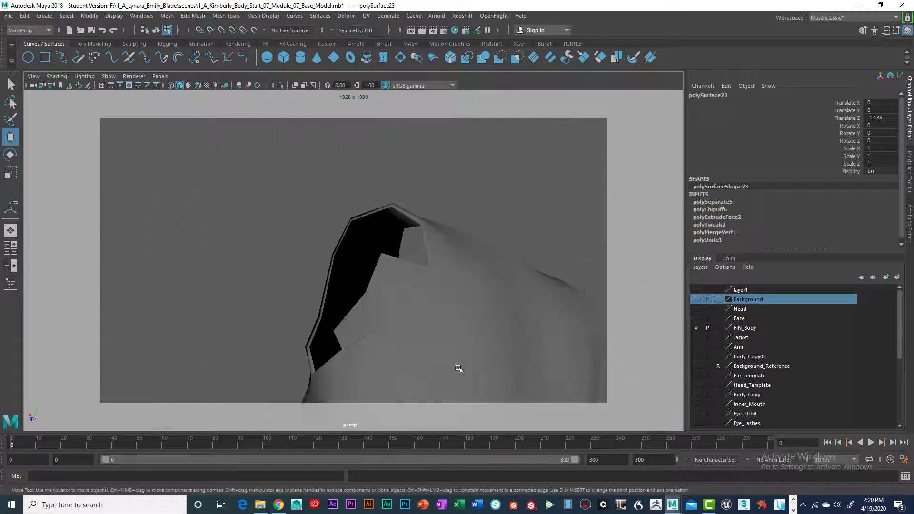
- Switch the extracted torso mesh to face selection and delete the stray face crossing its armhole opening
key(ctrl+z)
right_click(396, 276)
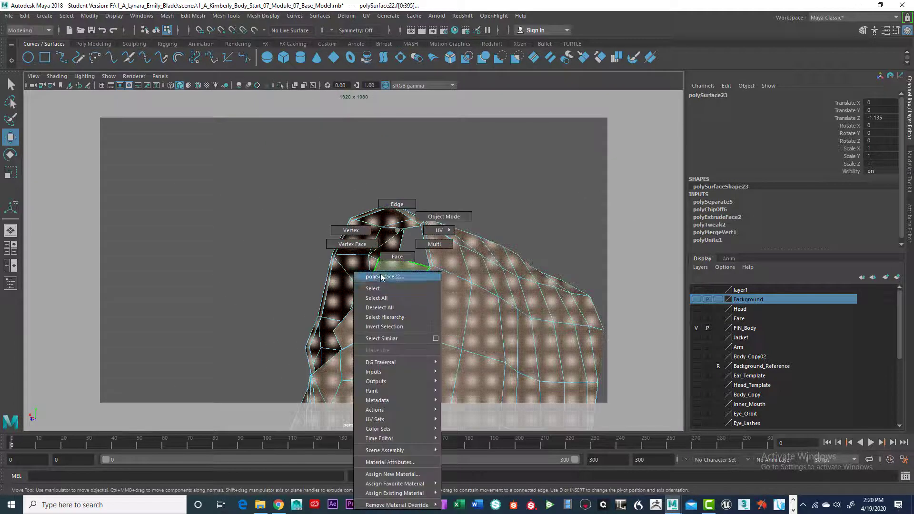
click(397, 256)
click(406, 282)
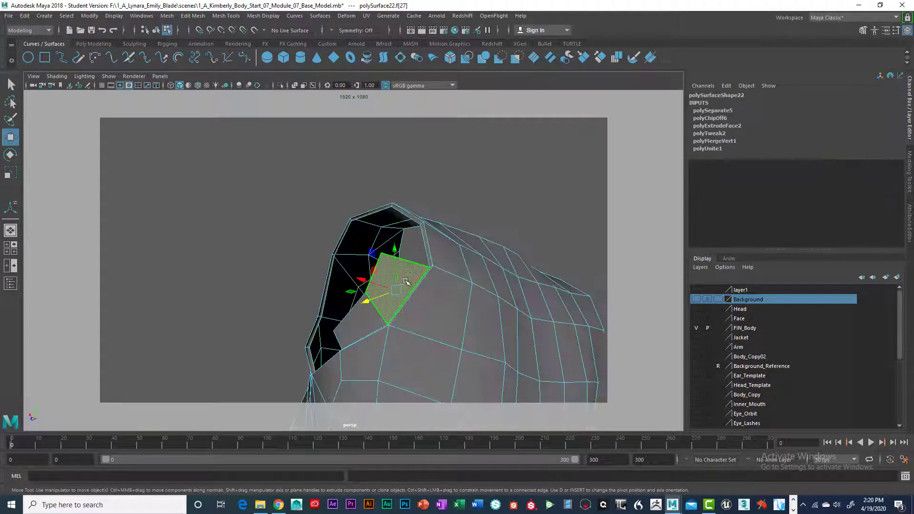
key(Delete)
- Try to delete another face at the armhole opening, check the torso from the front, and undo the deletion
click(361, 321)
key(Delete)
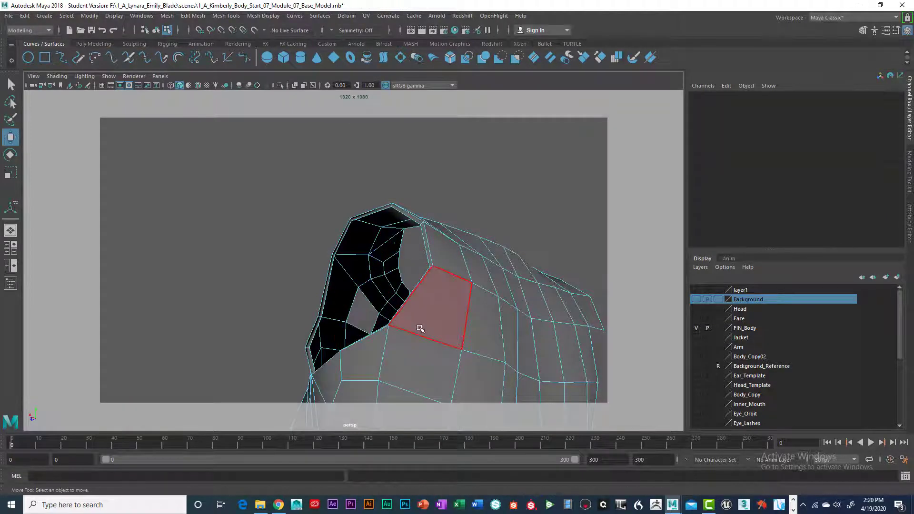
alt+drag(423, 353, 479, 376)
scroll(408, 361, up, 5)
alt+drag(408, 361, 479, 380)
scroll(376, 344, down, 10)
scroll(376, 345, down, 5)
mouse_move(351, 343)
alt+mouse_down()
mouse_move(418, 341)
mouse_move(319, 342)
mouse_move(352, 340)
alt+mouse_up()
scroll(362, 340, up, 5)
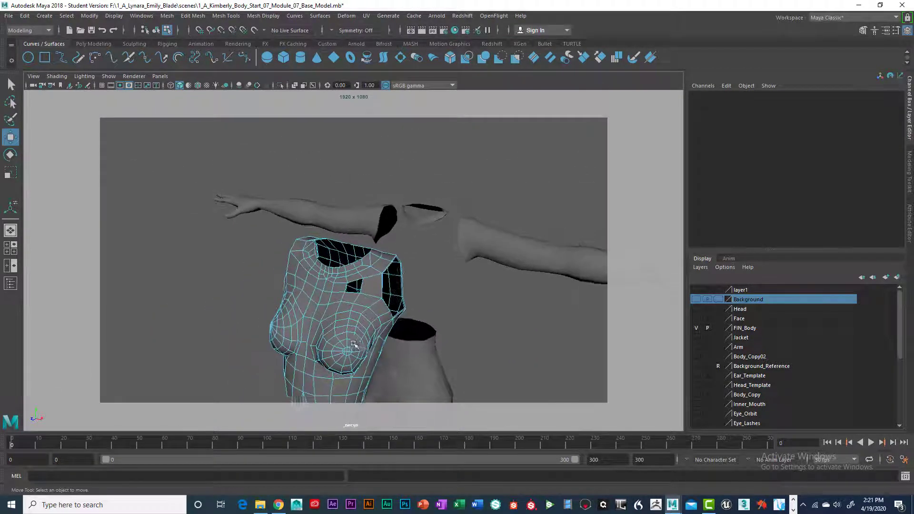
key(ctrl+z)
key(ctrl+z)
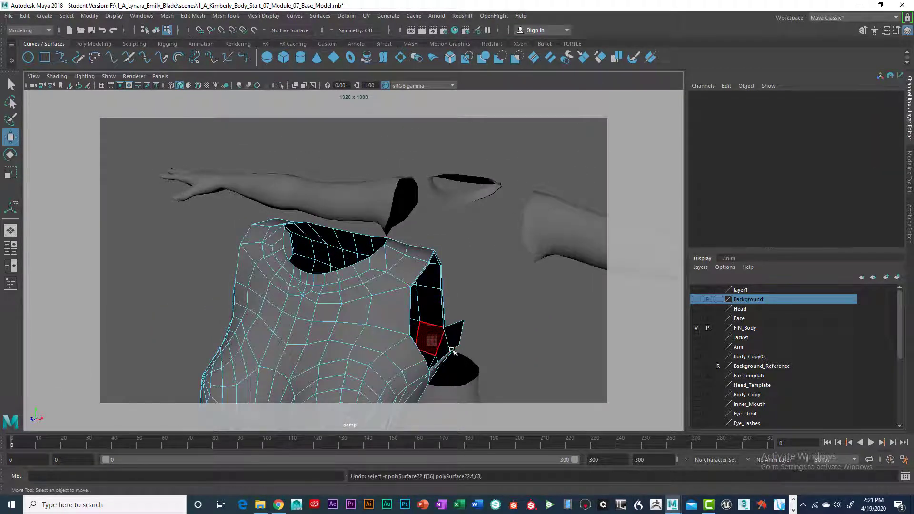
- Delete the remaining stray face sticking out of the armhole and return the torso mesh to object mode
alt+drag(458, 363, 439, 312)
click(456, 308)
key(Delete)
scroll(457, 357, up, 5)
right_drag(438, 312, 425, 292)
alt+drag(465, 363, 444, 281)
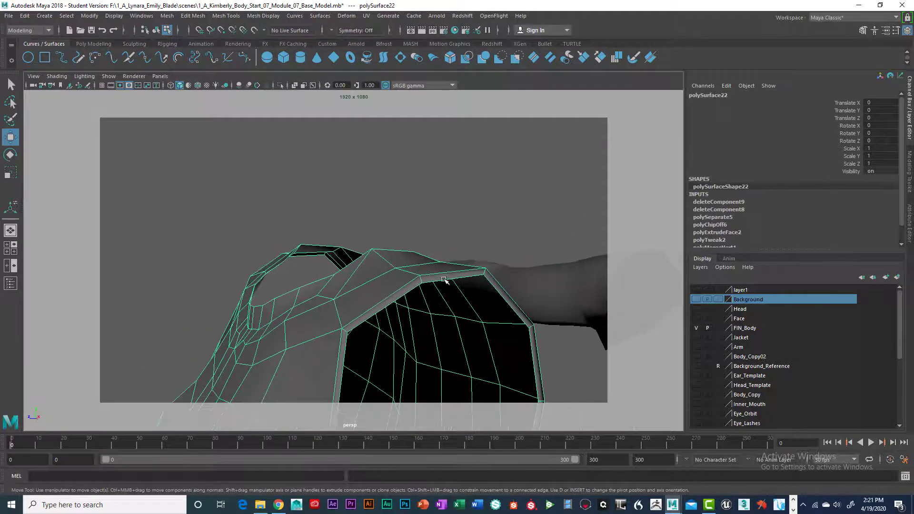
- Insert two edge loops around the first armhole's rim, one close to each edge of its thin border
right_drag(444, 230, 427, 274)
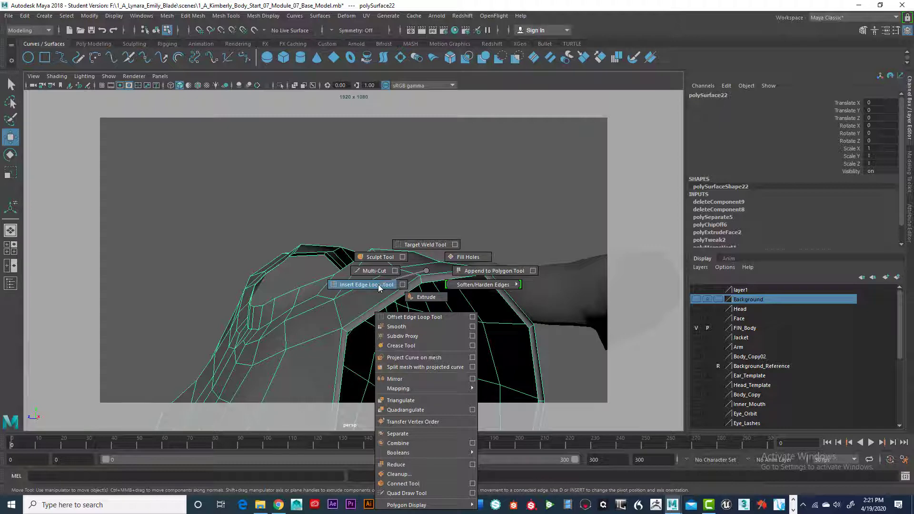
shift+right_drag(378, 284, 378, 284)
scroll(419, 287, up, 5)
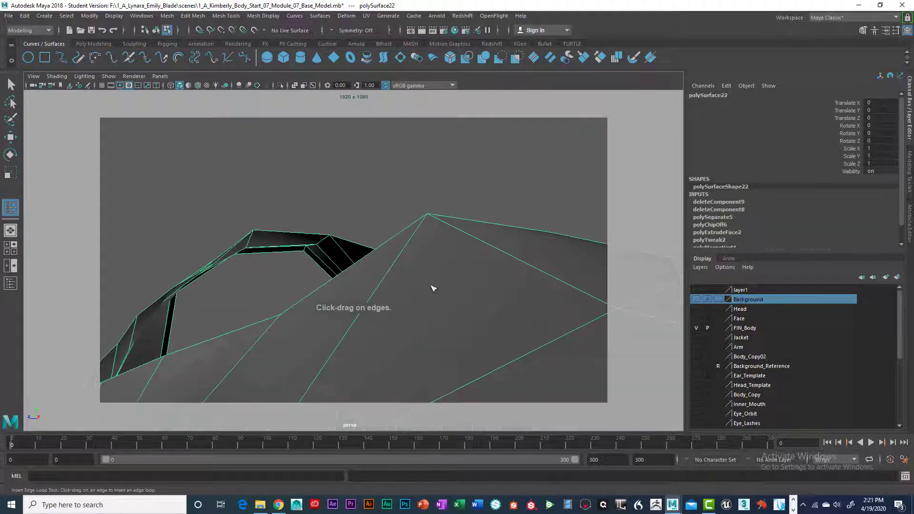
scroll(432, 288, down, 5)
alt+drag(452, 291, 506, 311)
click(502, 300)
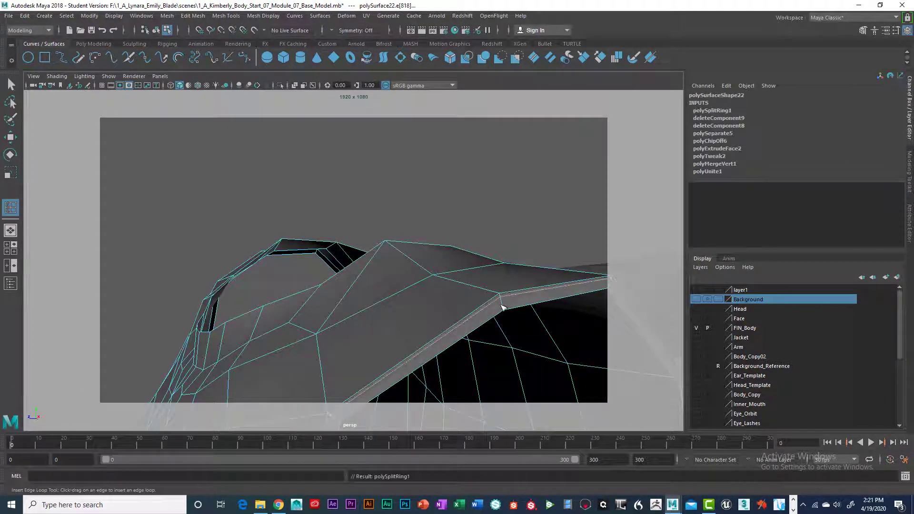
click(504, 310)
- Insert two edge loops around the waist opening's rim, close to its outer and inner edges
alt+drag(412, 322, 339, 239)
alt+right_drag(338, 238, 361, 343)
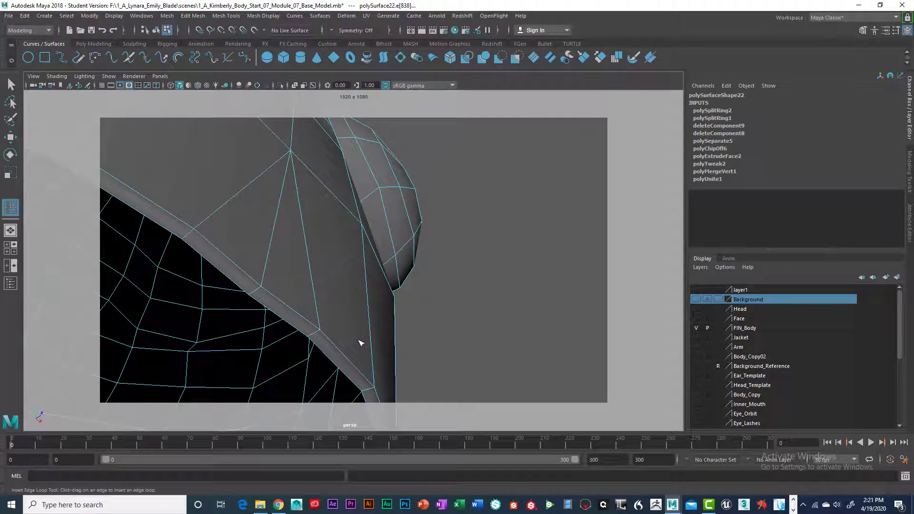
click(319, 334)
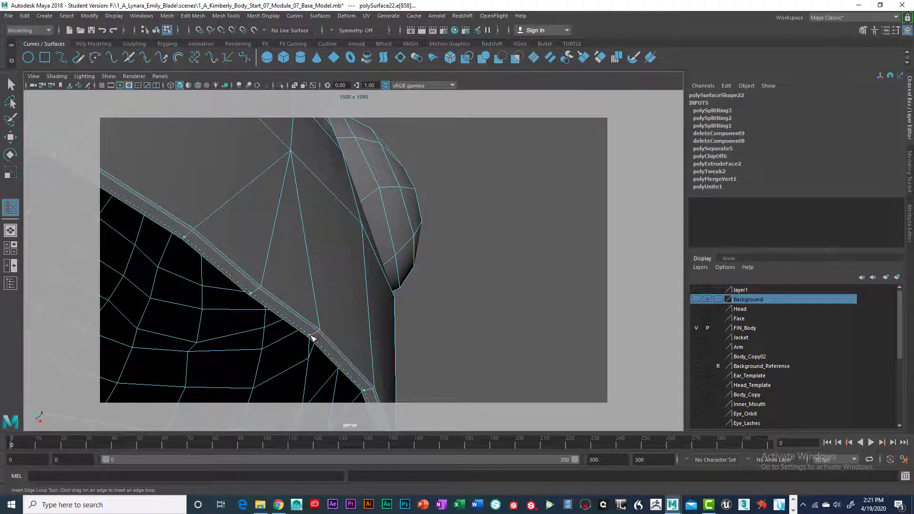
click(310, 335)
- Insert two edge loops around the opposite armhole's rim, close to its outer and inner edges
alt+drag(299, 328, 316, 351)
alt+right_drag(316, 351, 285, 293)
alt+drag(285, 292, 322, 365)
alt+right_drag(327, 355, 458, 362)
alt+drag(320, 328, 370, 343)
alt+right_drag(370, 339, 407, 347)
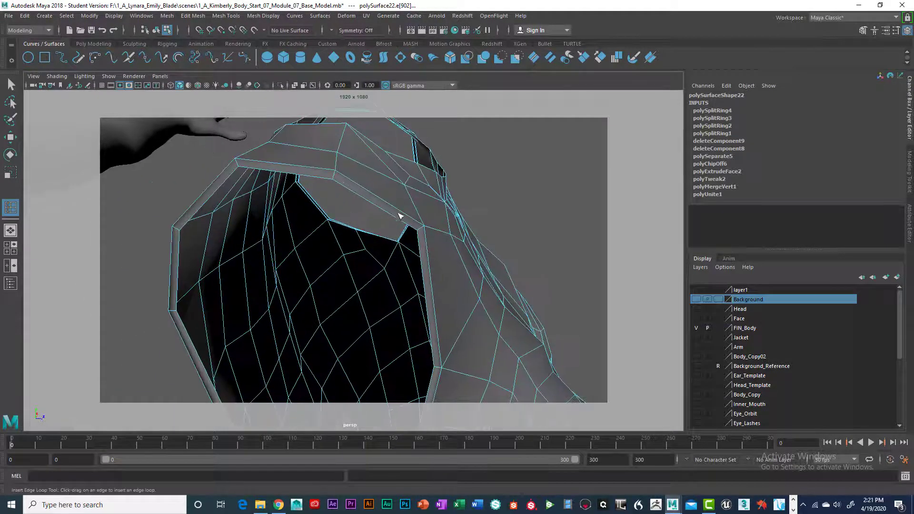
click(424, 230)
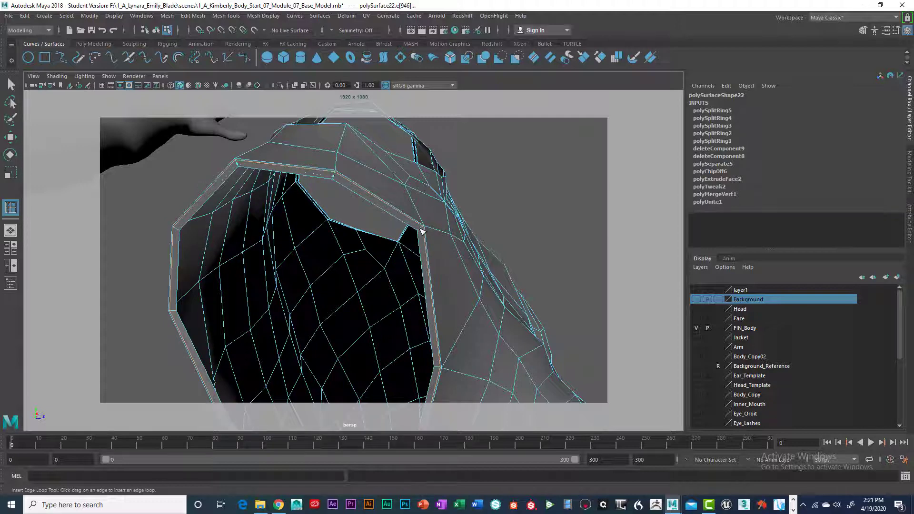
click(421, 232)
- Select the neckline's border edge loop, extrude it, and scale the new edges slightly inward to form a thin rim
alt+drag(413, 242, 367, 257)
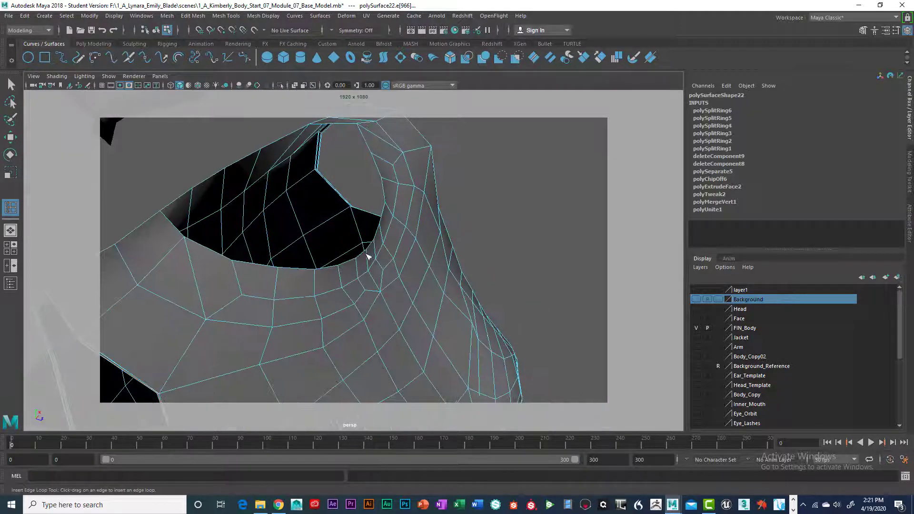
key(q)
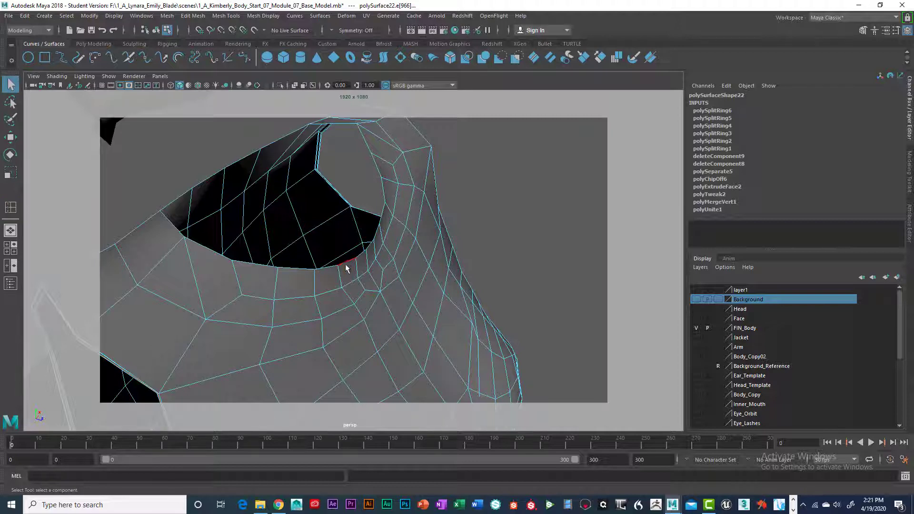
double_click(346, 266)
alt+drag(344, 261, 279, 247)
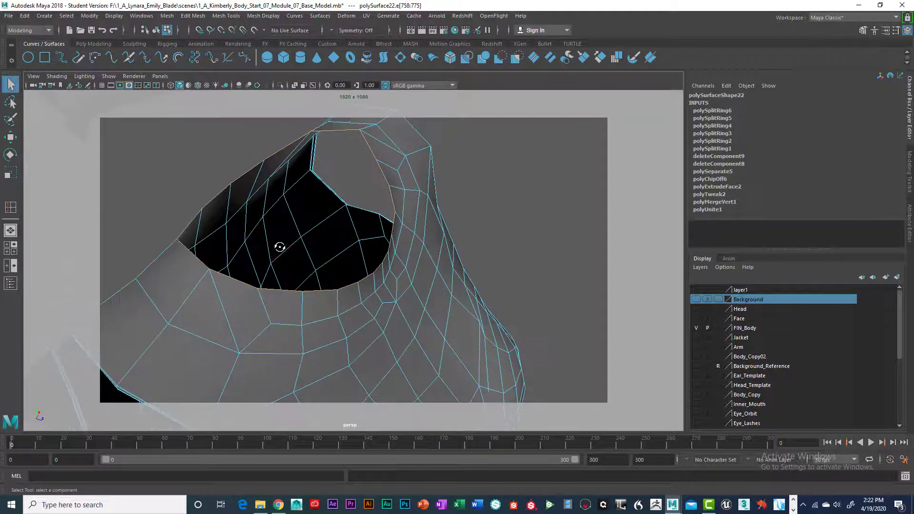
key(ctrl+e)
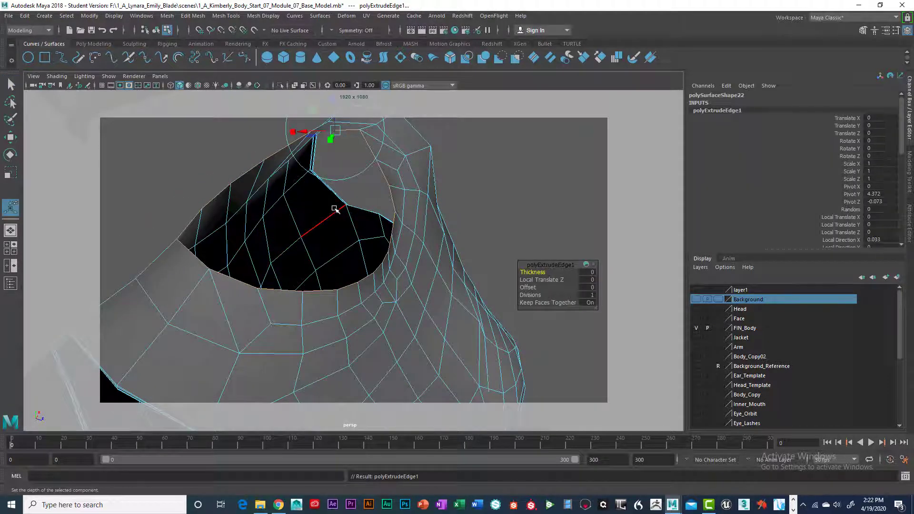
key(r)
drag(308, 210, 301, 214)
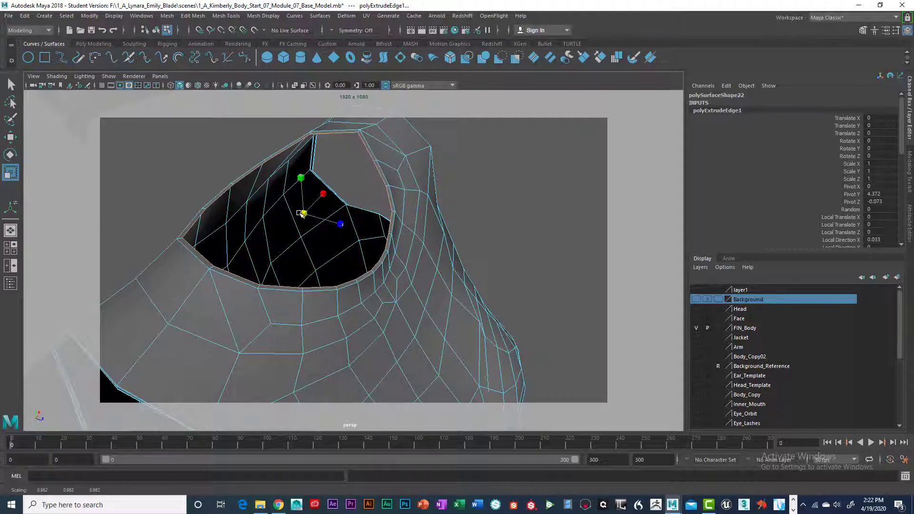
drag(300, 213, 298, 214)
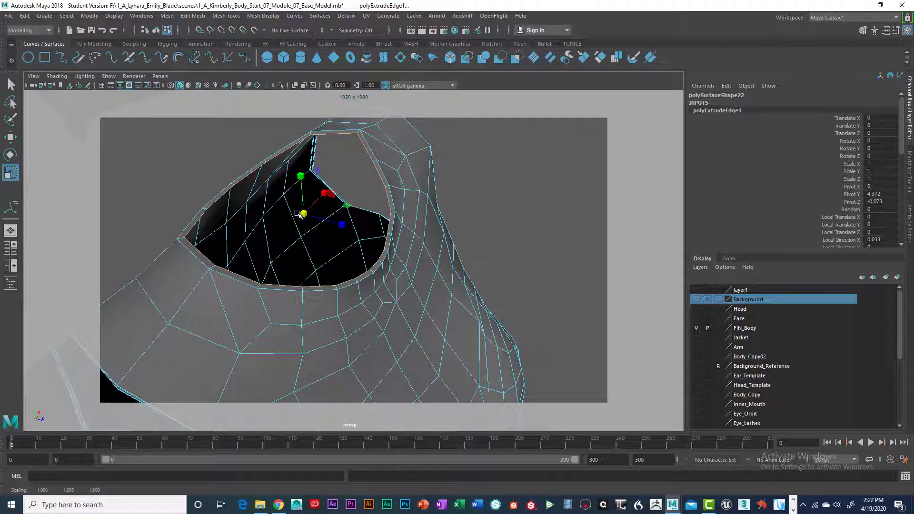
- Extrude the neckline's inner edge again, offset it about -0.019 in local Z, and set up scaling of the new edges
key(ctrl+e)
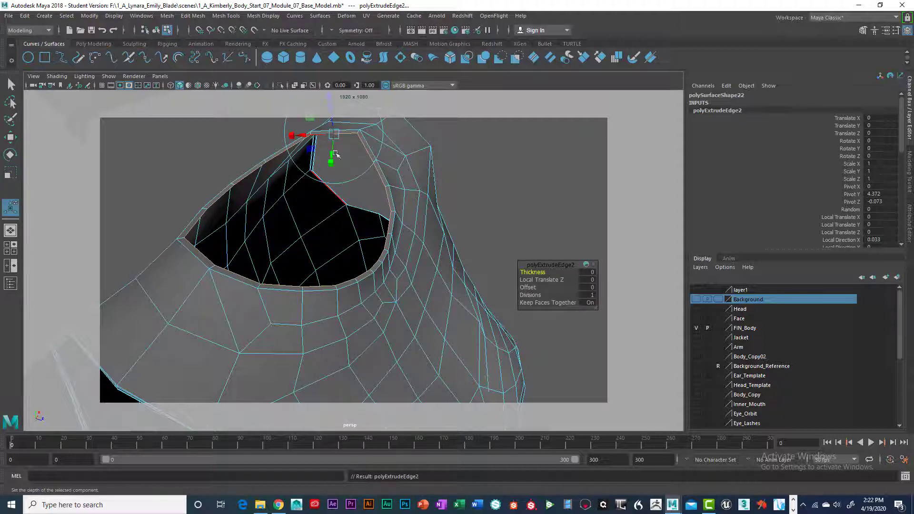
alt+middle_drag(340, 181, 340, 214)
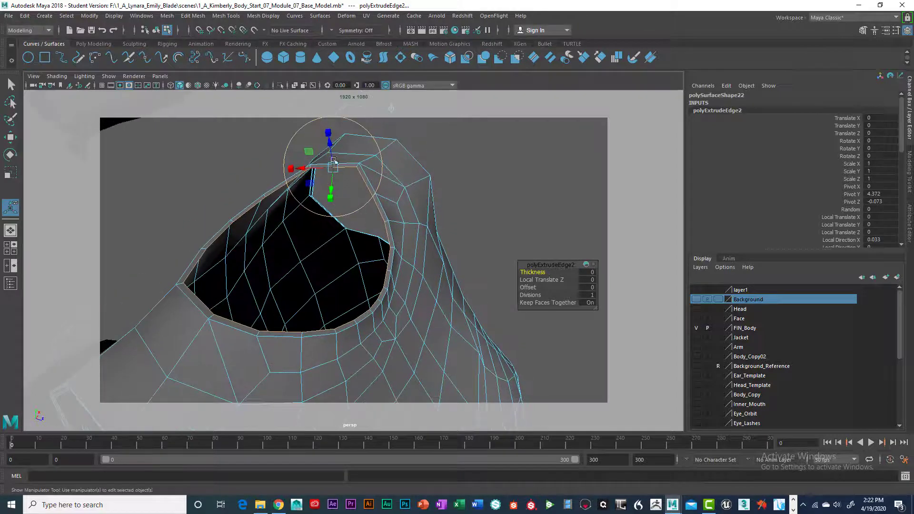
drag(329, 142, 330, 149)
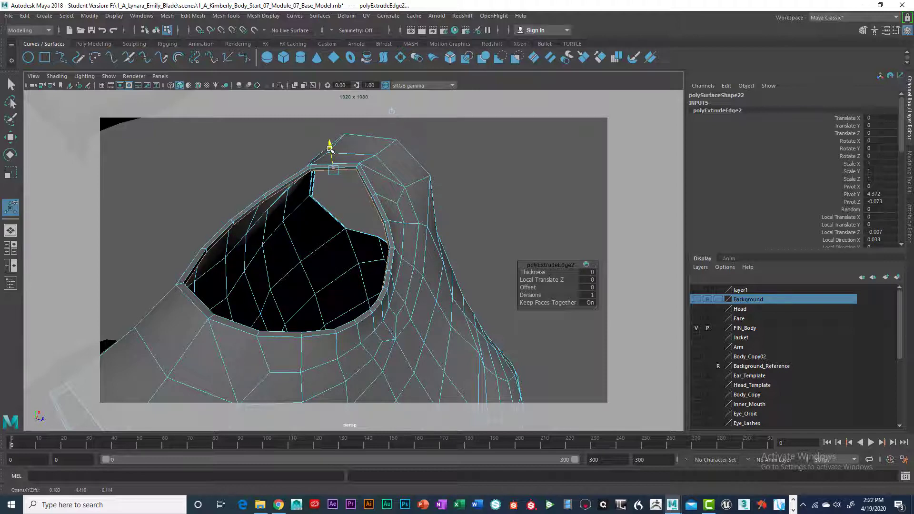
drag(330, 149, 330, 156)
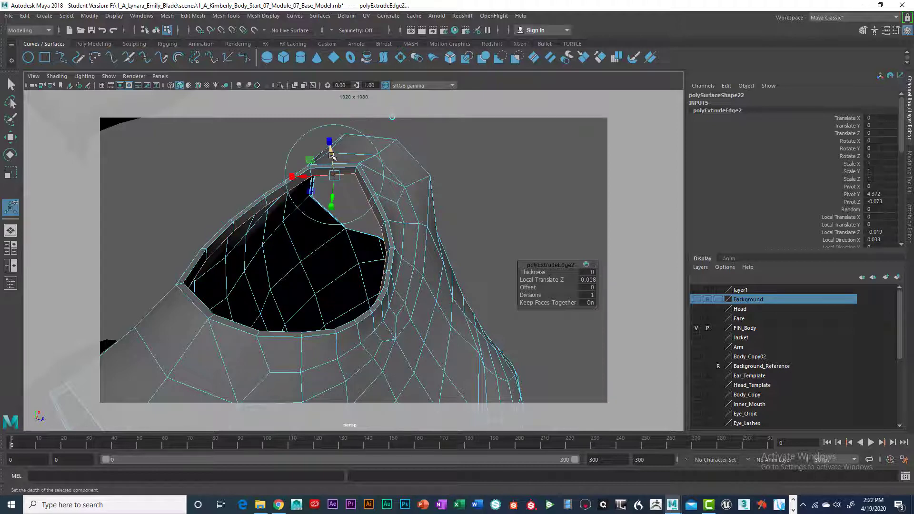
key(r)
key(t)
key(r)
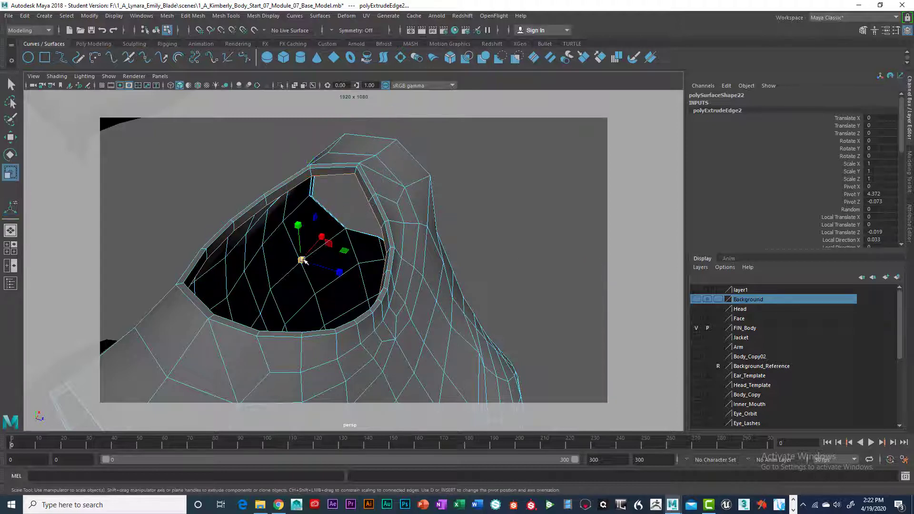
drag(302, 260, 398, 244)
- Insert four edge loops around the neckline, two on the rim's thin border and two on its inner band
alt+middle_drag(397, 244, 320, 259)
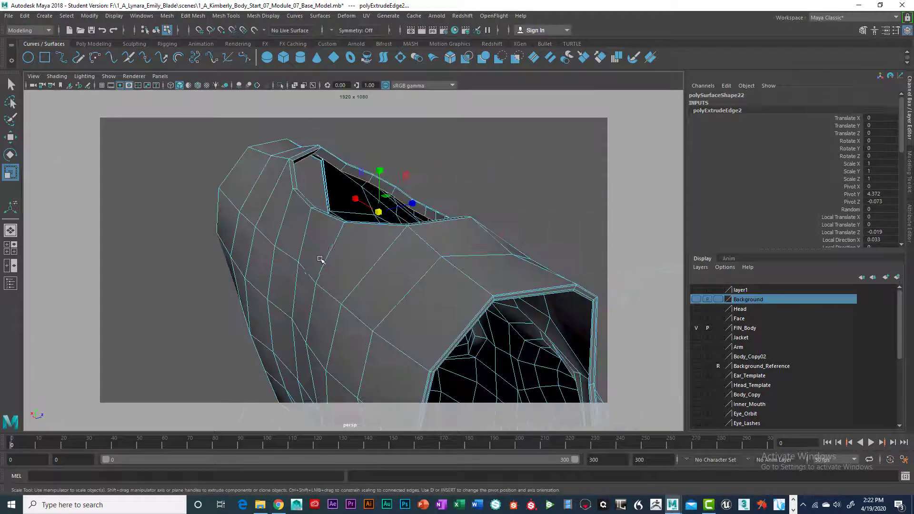
alt+drag(320, 260, 314, 261)
alt+right_drag(314, 261, 332, 259)
alt+middle_drag(332, 260, 320, 296)
alt+drag(320, 295, 321, 269)
alt+middle_drag(321, 269, 332, 248)
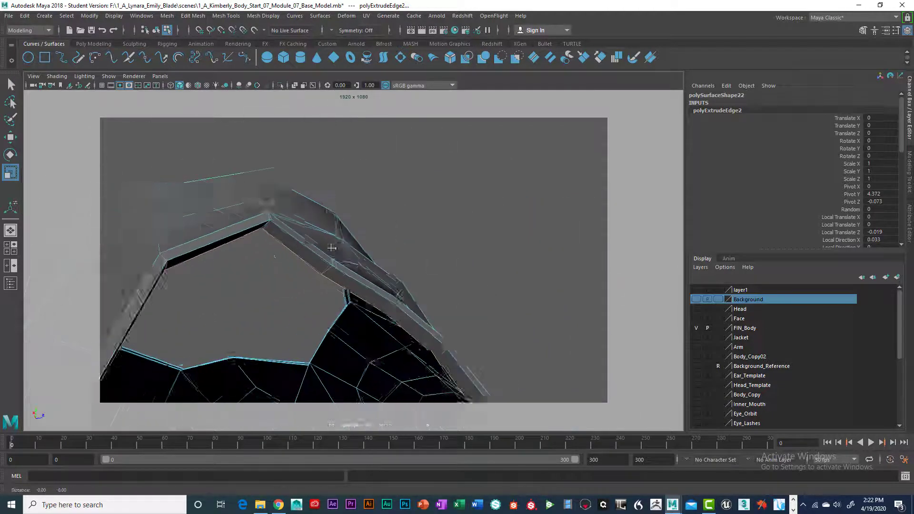
right_drag(322, 231, 323, 285)
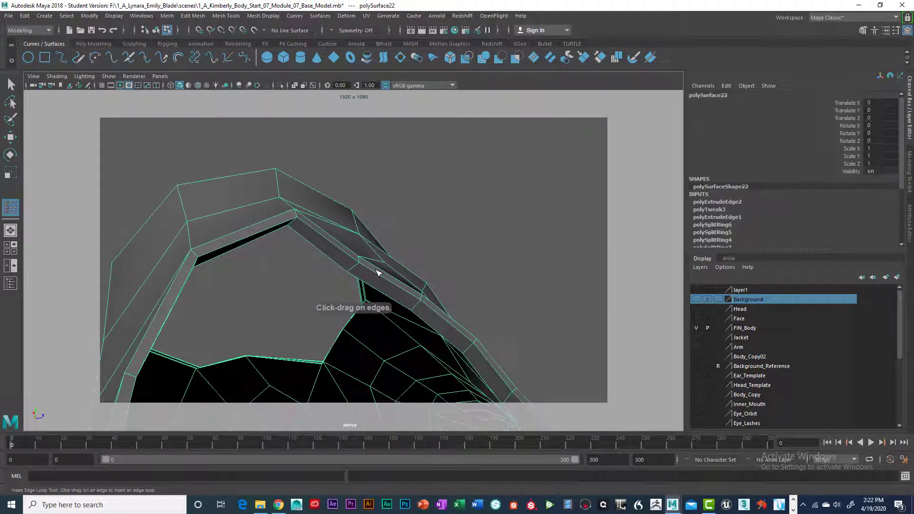
click(367, 257)
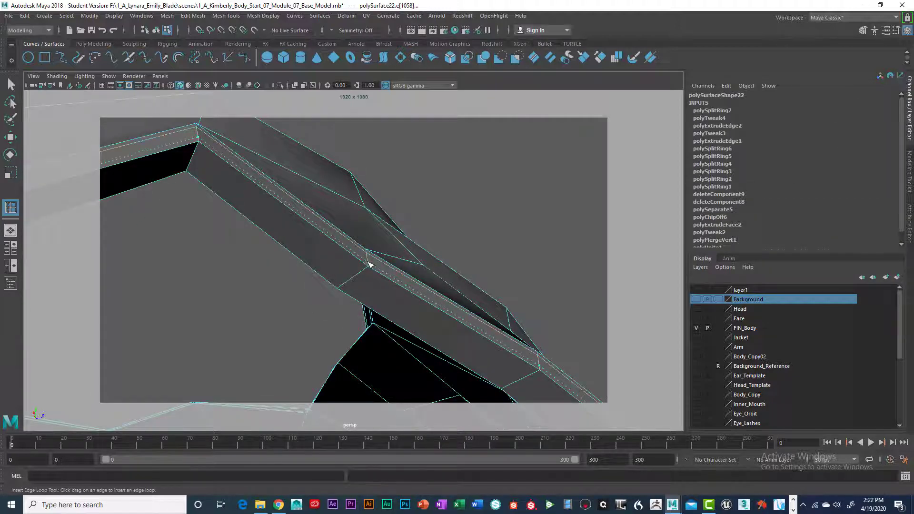
click(369, 265)
click(344, 287)
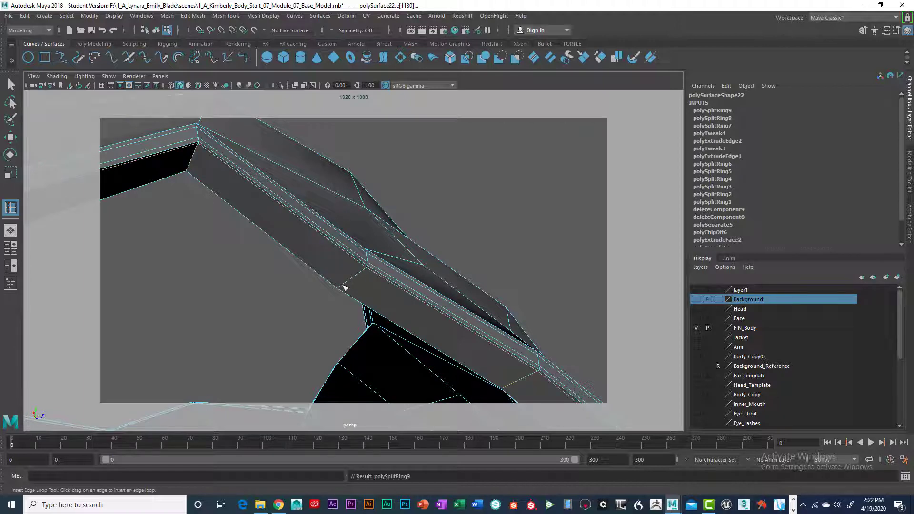
click(342, 288)
- Insert an edge loop on the garment's outer surface just outside the neckline rim
alt+drag(343, 286, 376, 278)
scroll(355, 288, down, 3)
scroll(344, 295, up, 5)
alt+right_drag(376, 278, 417, 314)
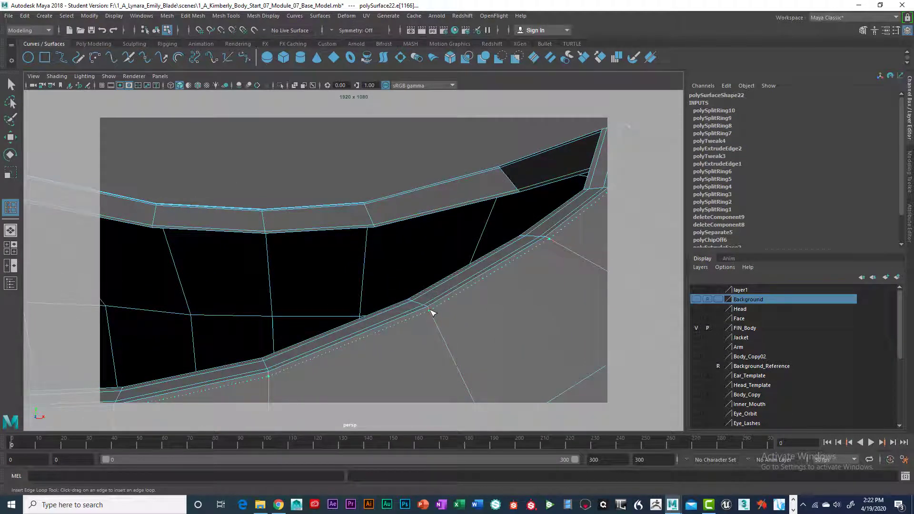
click(429, 309)
scroll(422, 311, down, 6)
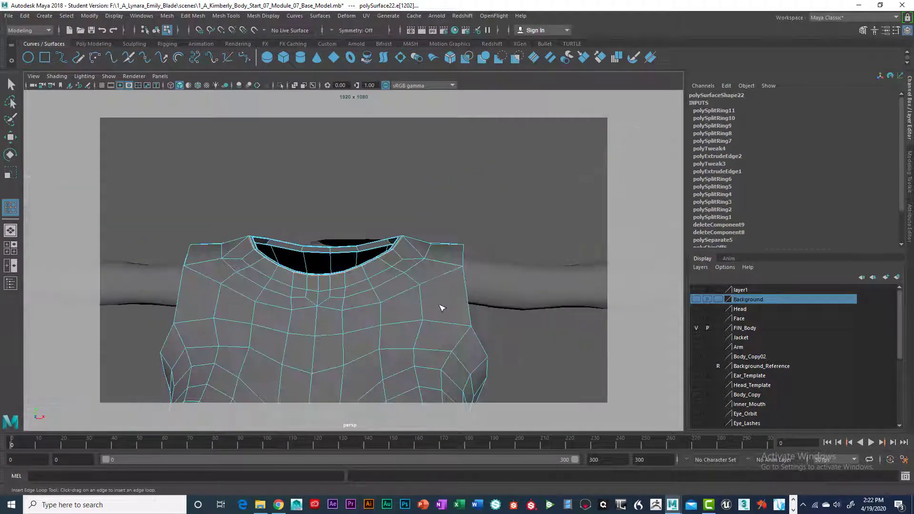
- Examine the shoulders, armhole rims and interior of the torso garment from several angles
alt+drag(441, 306, 408, 300)
scroll(421, 306, up, 3)
alt+middle_drag(408, 287, 379, 282)
alt+drag(379, 282, 394, 313)
alt+right_drag(396, 316, 459, 323)
alt+middle_drag(443, 320, 359, 252)
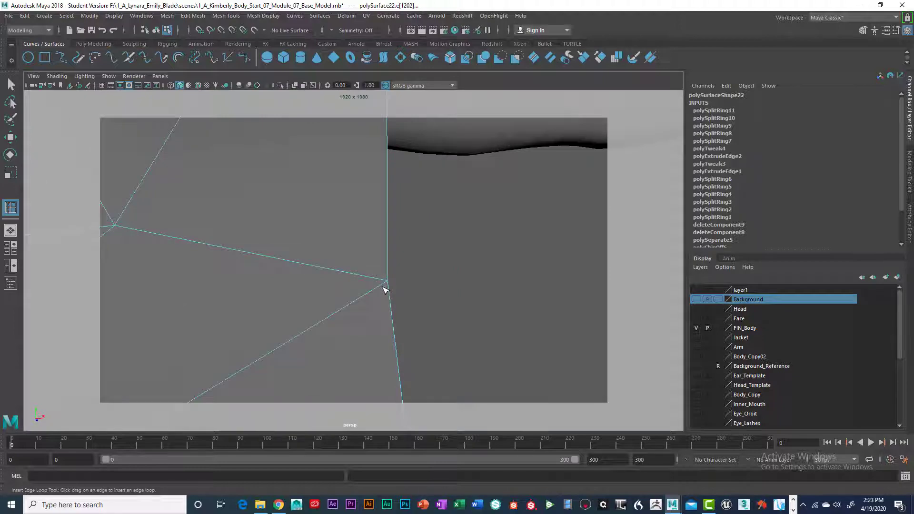
alt+right_drag(385, 289, 359, 267)
alt+drag(359, 267, 226, 272)
alt+middle_drag(225, 272, 284, 302)
alt+right_drag(343, 328, 322, 316)
alt+drag(322, 316, 362, 325)
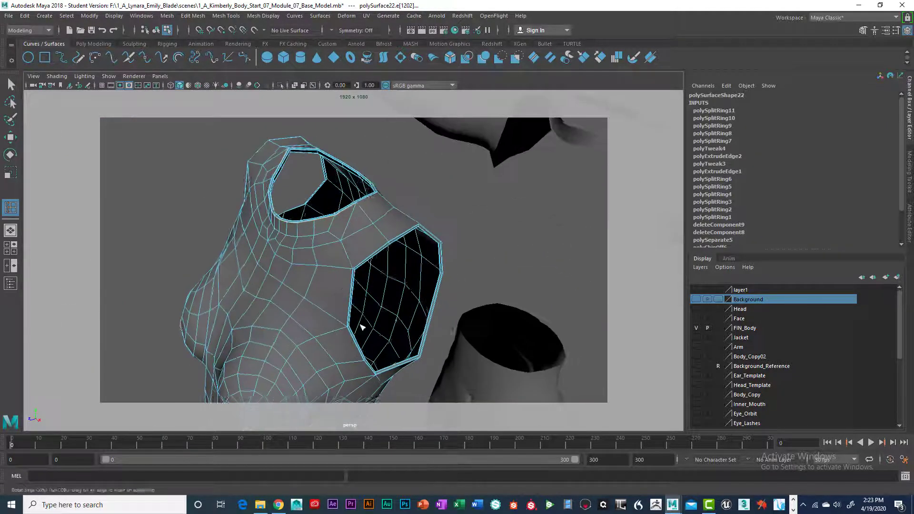
alt+middle_drag(362, 325, 318, 312)
click(10, 85)
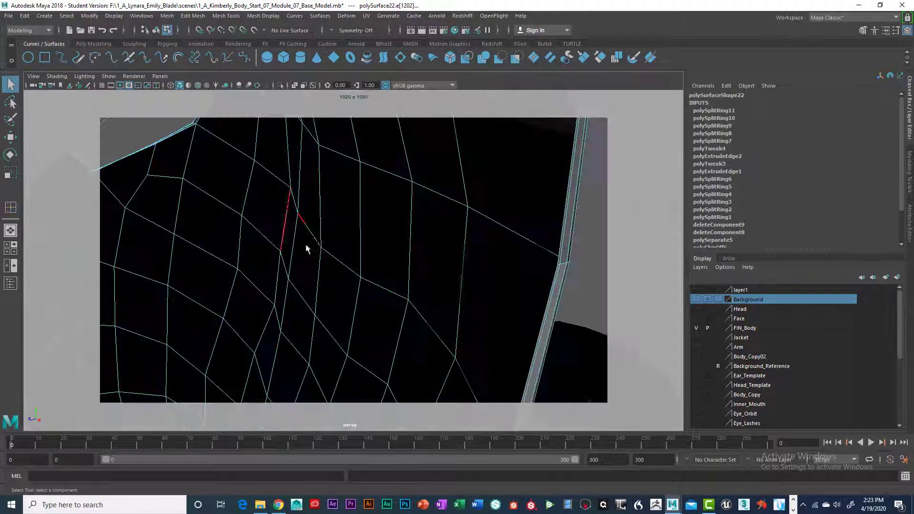
scroll(306, 249, up, 5)
scroll(309, 245, down, 5)
alt+right_drag(298, 240, 356, 251)
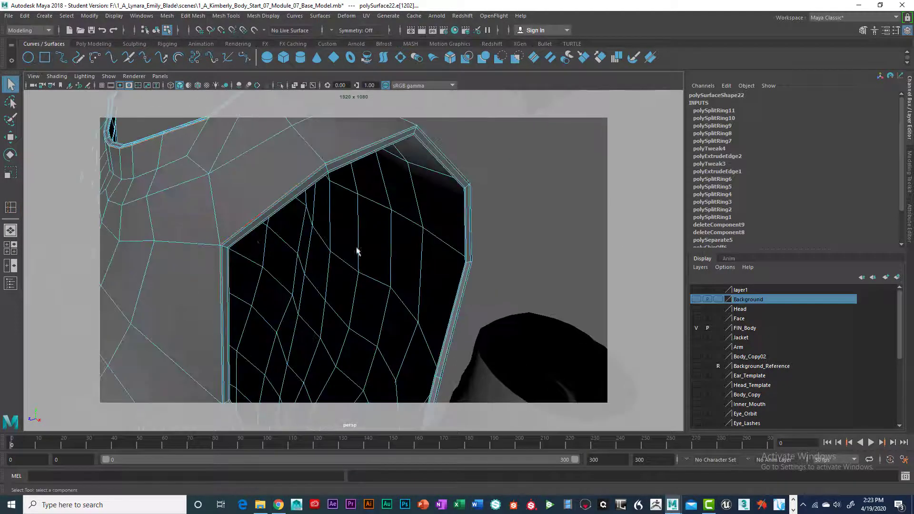
- Extrude the armhole's inner border edge loop and move the new edges inward to form an inner band
alt+drag(259, 242, 224, 214)
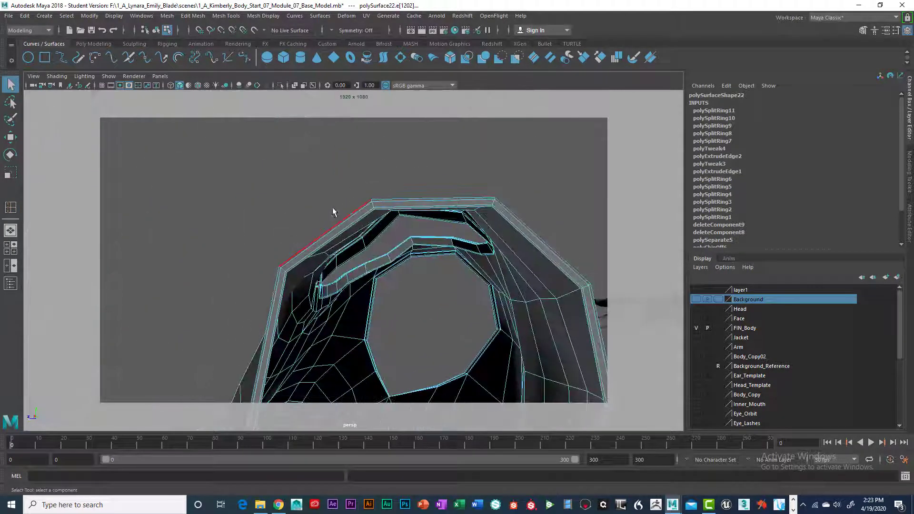
right_drag(393, 215, 388, 190)
double_click(382, 210)
alt+drag(383, 218, 354, 273)
alt+middle_drag(353, 274, 335, 239)
key(ctrl+e)
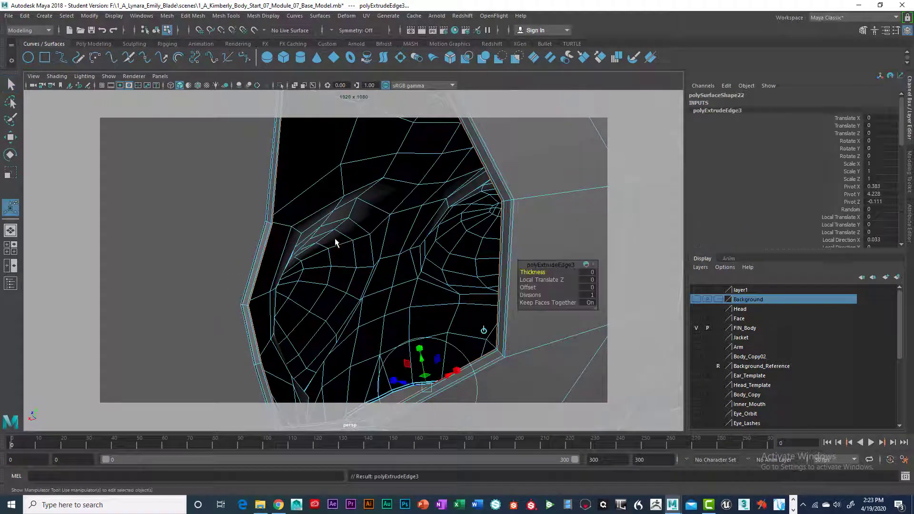
drag(284, 276, 344, 256)
key(r)
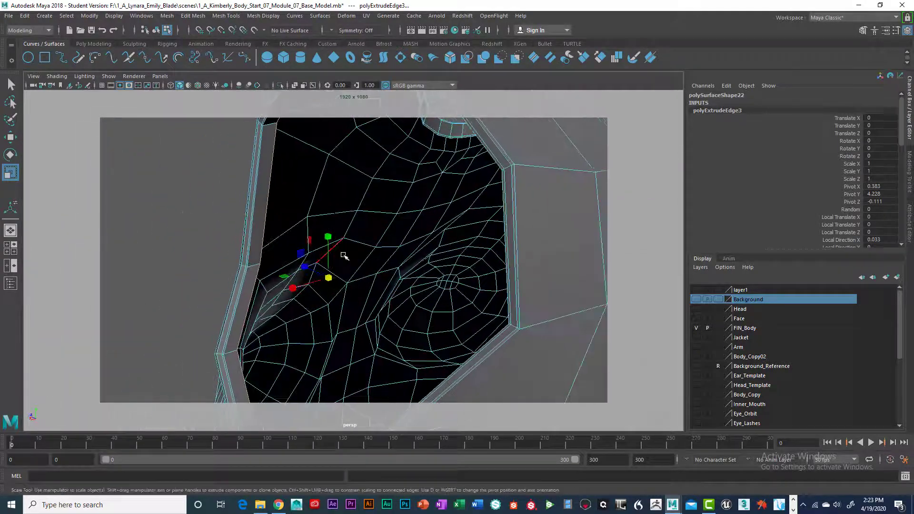
- Preview the garment smoothed, return to the unsmoothed display, and insert two supporting edge loops around the armhole's new inner band
key(3)
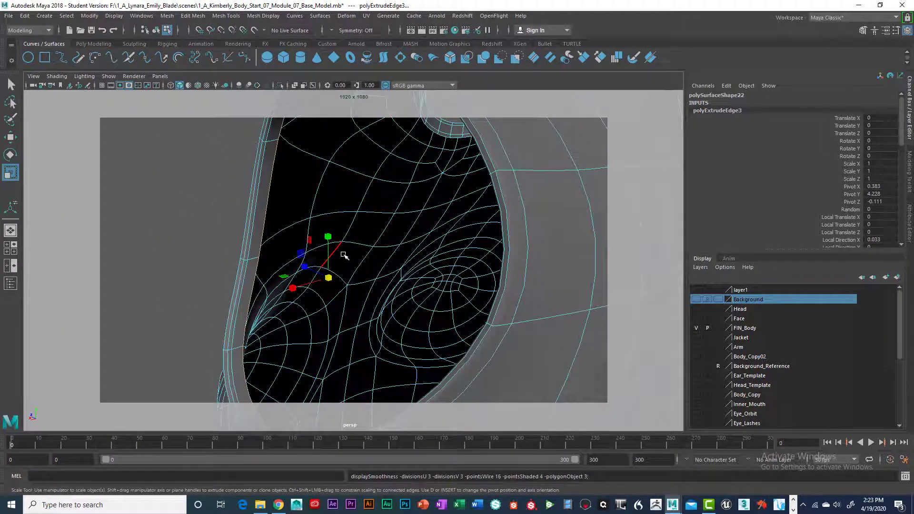
key(1)
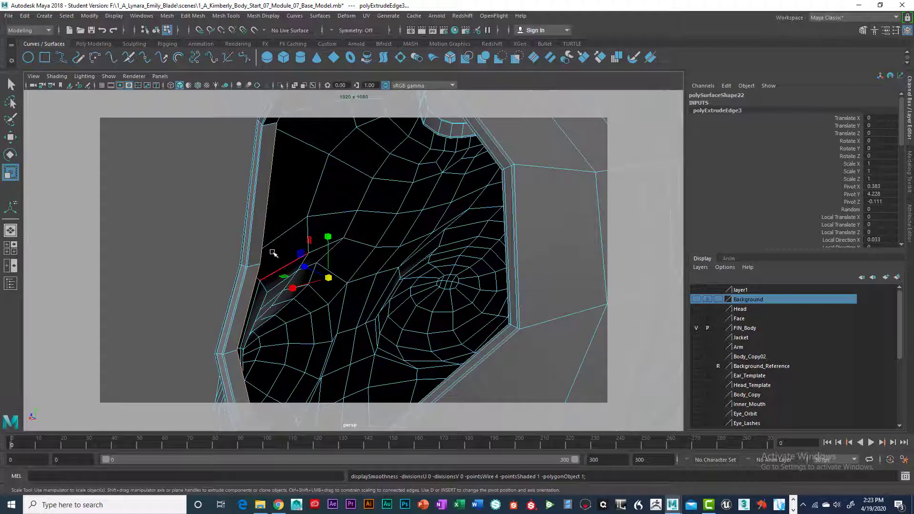
mouse_move(259, 248)
right_down()
mouse_move(250, 251)
mouse_move(248, 272)
mouse_move(219, 262)
mouse_move(206, 242)
mouse_move(200, 262)
right_up()
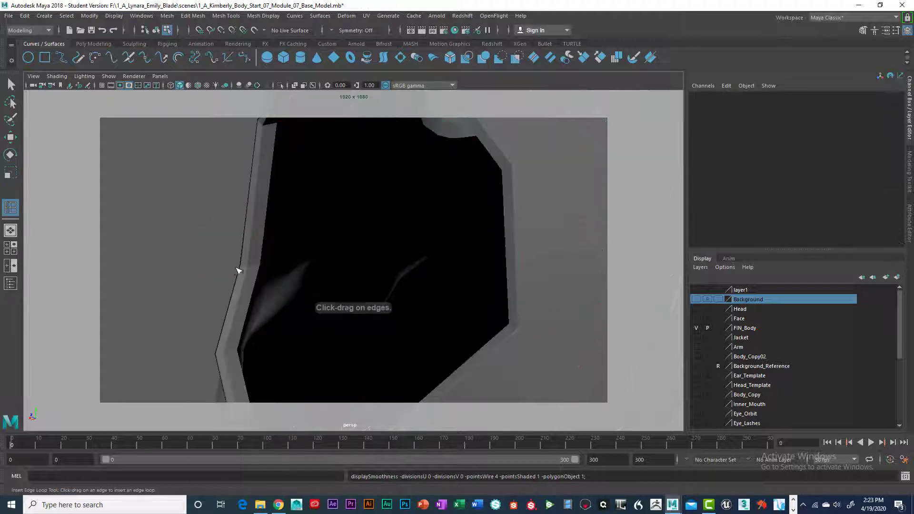
drag(199, 263, 217, 267)
- Extrude the opposite armhole's inner border edges, then move and scale them inward into a matching inner band
scroll(280, 277, down, 5)
alt+drag(367, 292, 372, 255)
scroll(292, 291, up, 3)
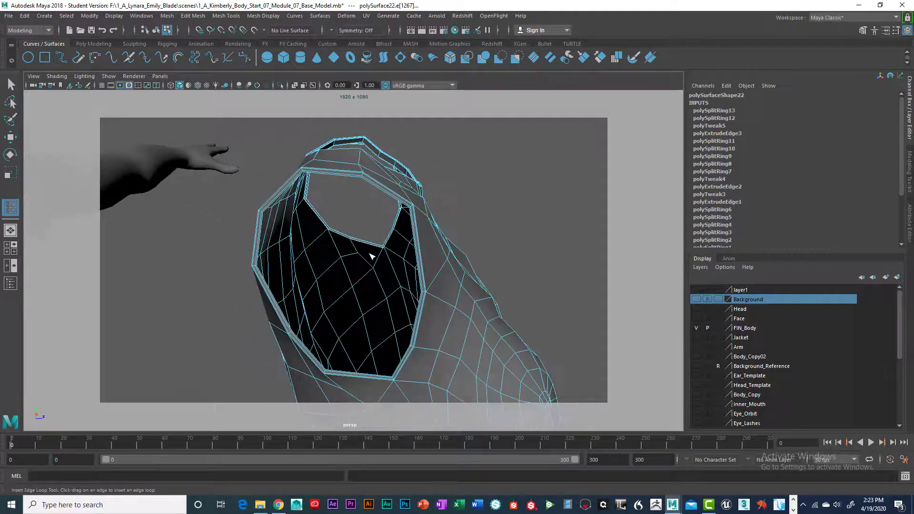
scroll(372, 256, up, 4)
alt+middle_drag(371, 255, 367, 265)
mouse_move(367, 265)
alt+mouse_down()
mouse_move(354, 265)
mouse_move(366, 269)
alt+mouse_up()
scroll(366, 269, up, 2)
mouse_move(365, 269)
alt+middle_down()
mouse_move(376, 257)
mouse_move(381, 267)
alt+middle_up()
alt+drag(380, 267, 373, 253)
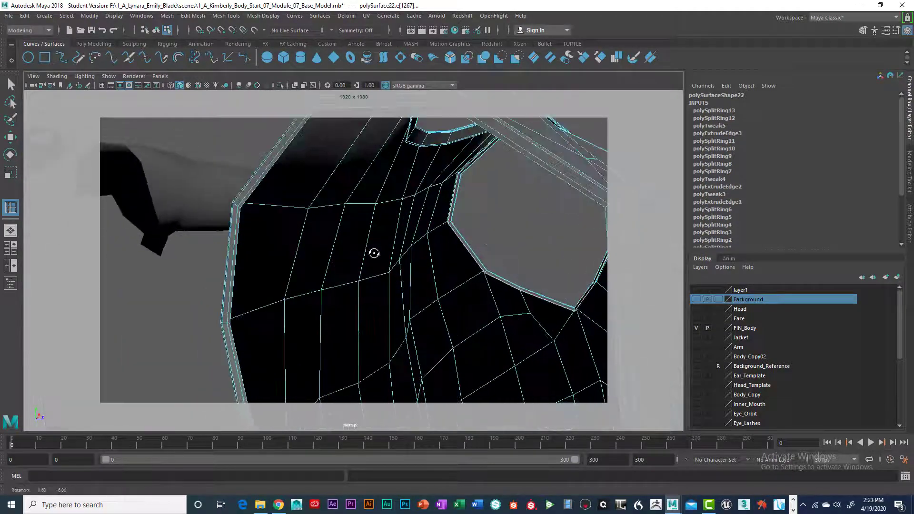
click(10, 85)
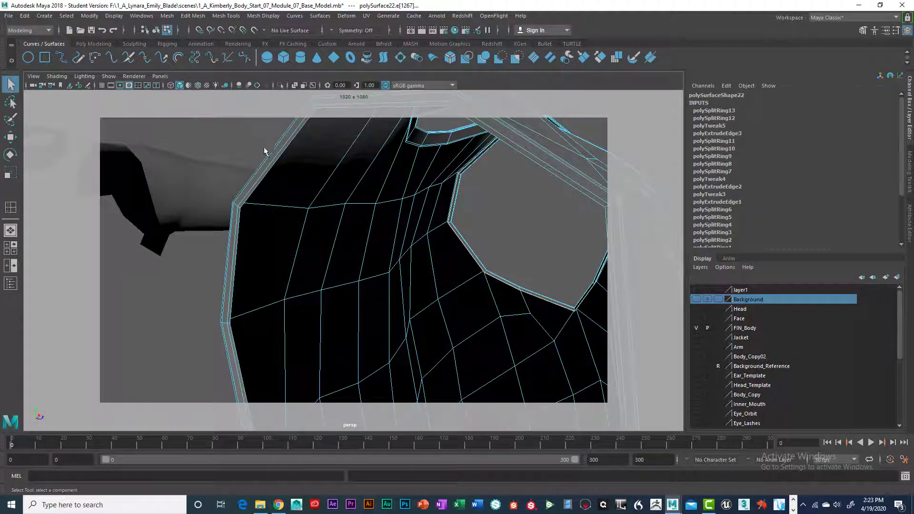
right_click(269, 150)
click(272, 126)
key(ctrl+e)
key(w)
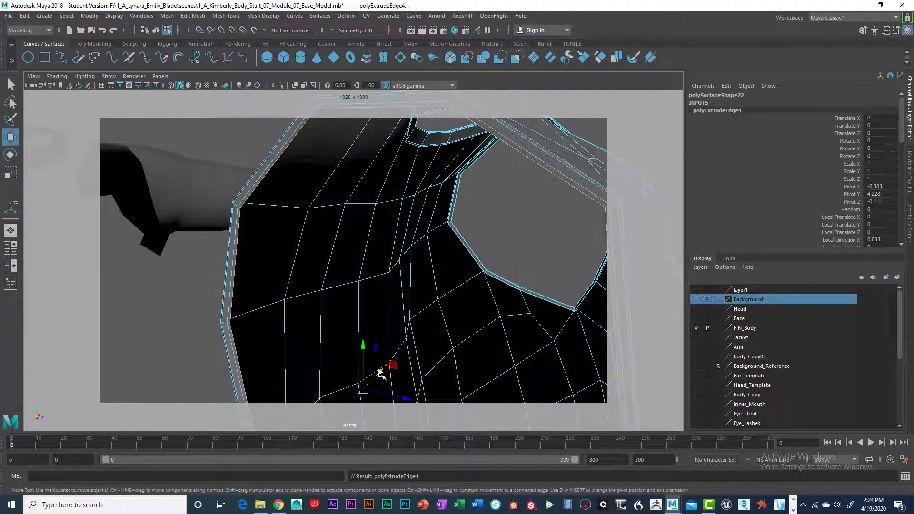
mouse_move(381, 376)
mouse_down()
mouse_move(388, 370)
mouse_move(379, 383)
mouse_up()
key(r)
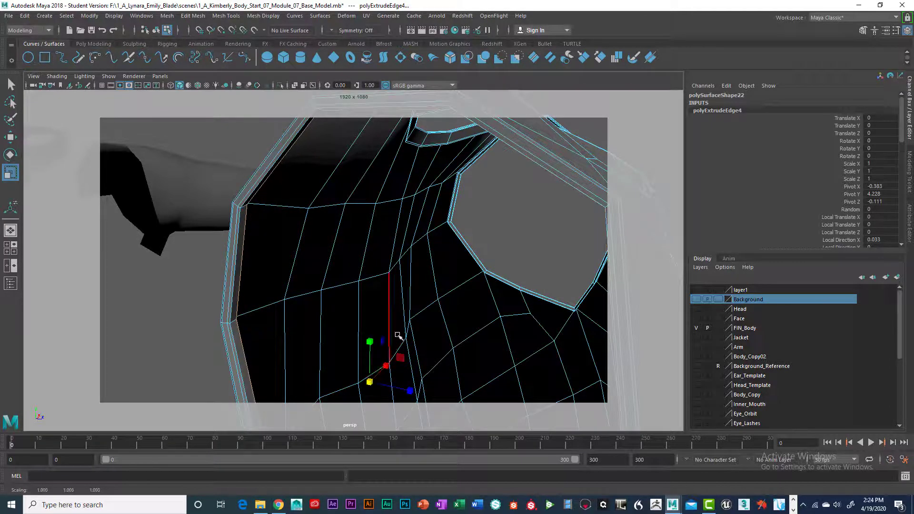
alt+drag(398, 336, 385, 265)
alt+right_drag(386, 265, 420, 273)
alt+drag(420, 273, 402, 272)
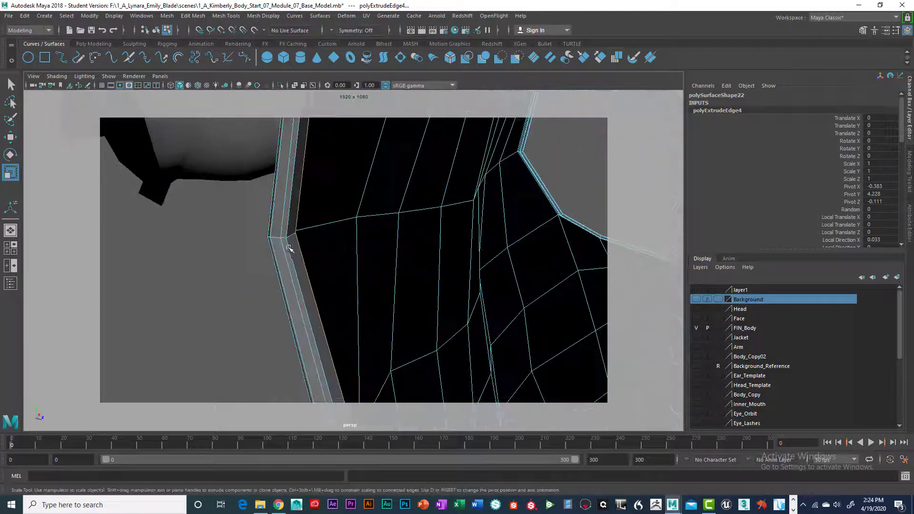
- Insert two supporting edge loops around the opposite armhole's new inner band
right_drag(289, 248, 295, 233)
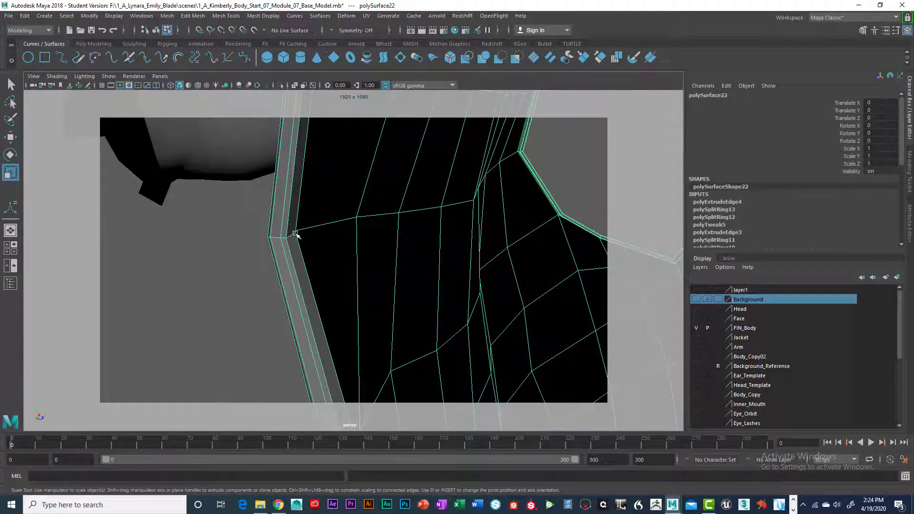
alt+drag(298, 242, 287, 249)
key(super)
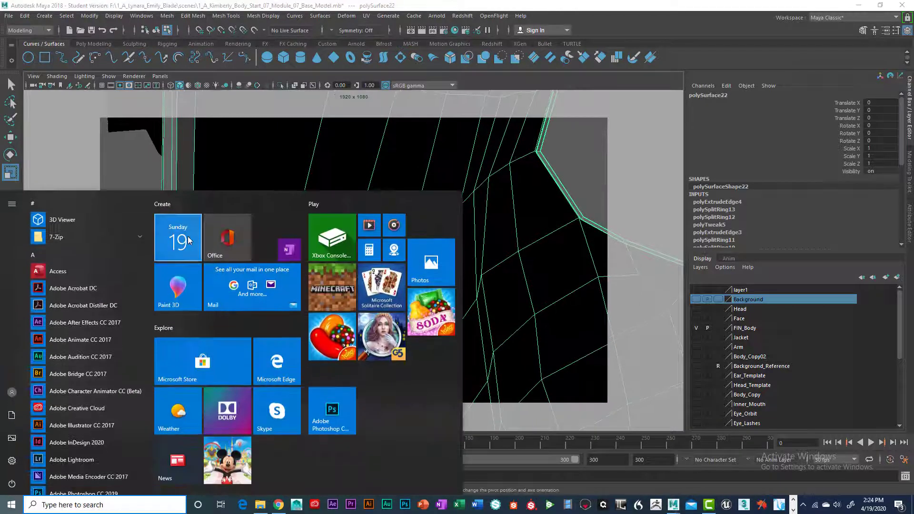
key(Escape)
shift+right_drag(189, 234, 142, 240)
drag(182, 258, 181, 256)
drag(189, 252, 191, 253)
- Extrude the waist opening's inner border edges and move them up inside the garment to form an inner hem band
scroll(196, 258, down, 10)
right_drag(394, 259, 393, 287)
scroll(440, 291, down, 4)
alt+drag(440, 305, 395, 267)
scroll(401, 273, up, 5)
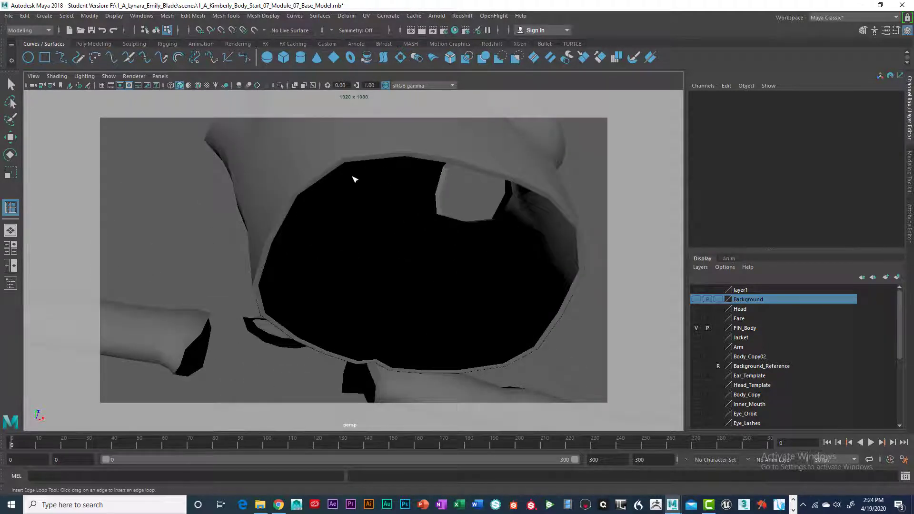
key(q)
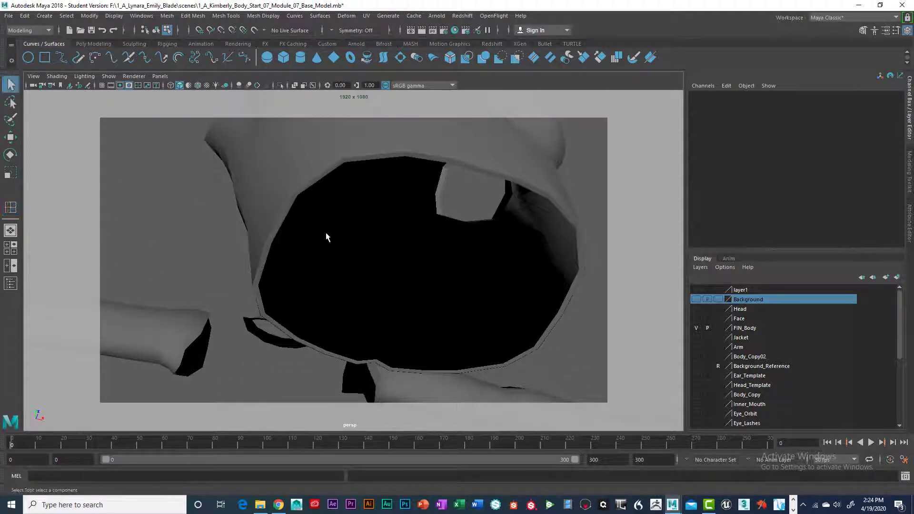
click(313, 180)
alt+drag(400, 249, 366, 220)
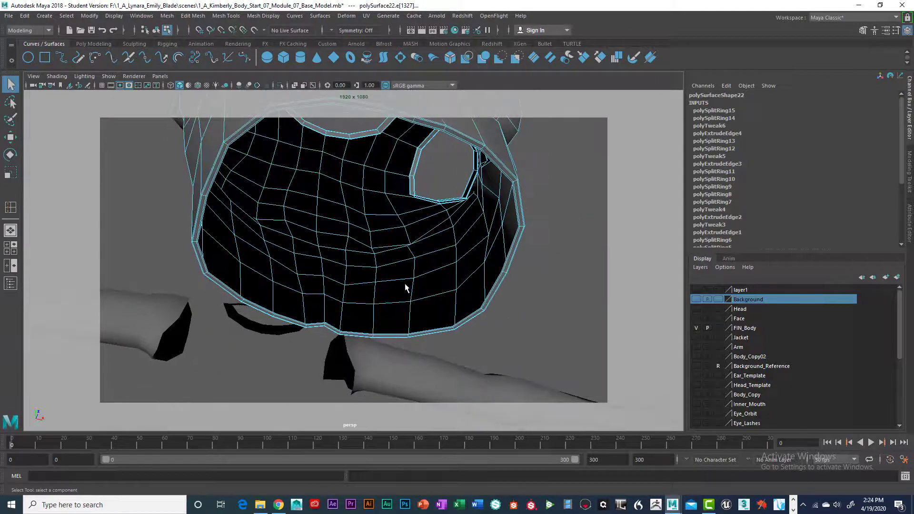
scroll(404, 284, up, 5)
alt+middle_drag(398, 262, 383, 229)
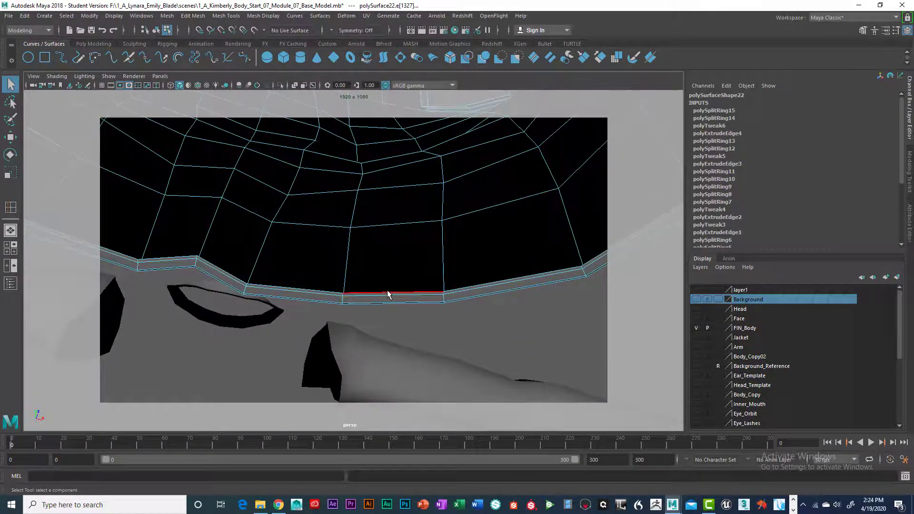
key(ctrl+e)
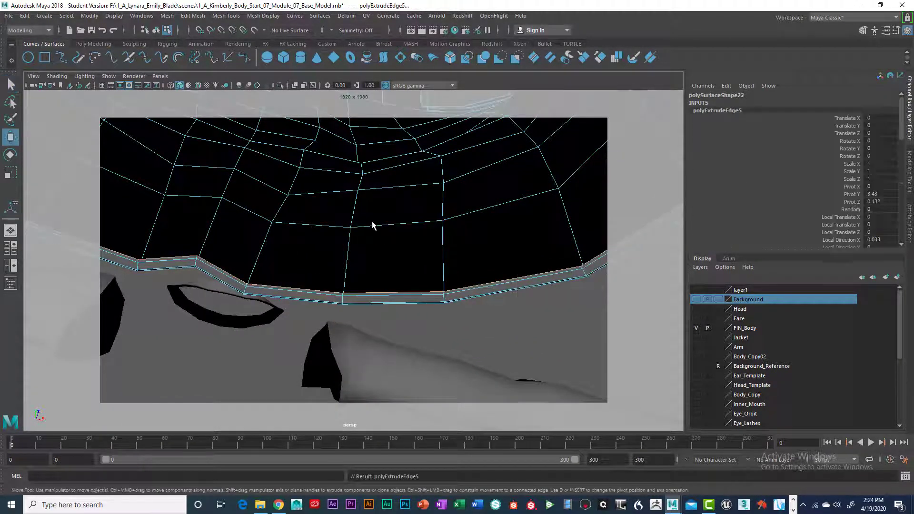
scroll(354, 249, down, 5)
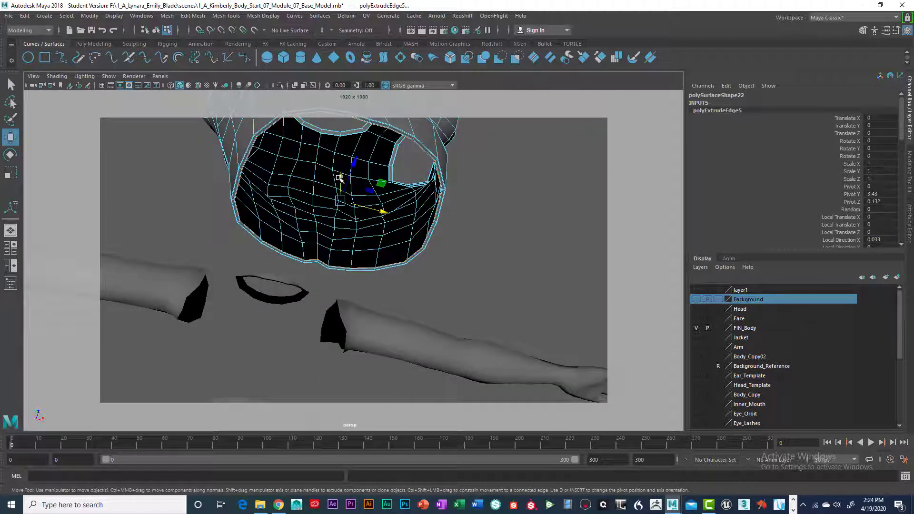
drag(340, 179, 338, 175)
alt+drag(378, 251, 380, 266)
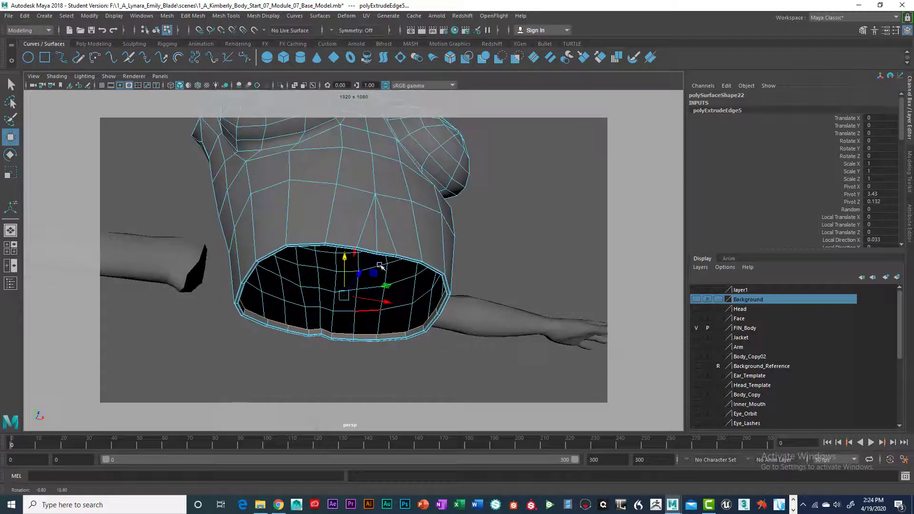
alt+middle_drag(381, 267, 371, 239)
scroll(378, 250, up, 8)
right_drag(422, 230, 359, 286)
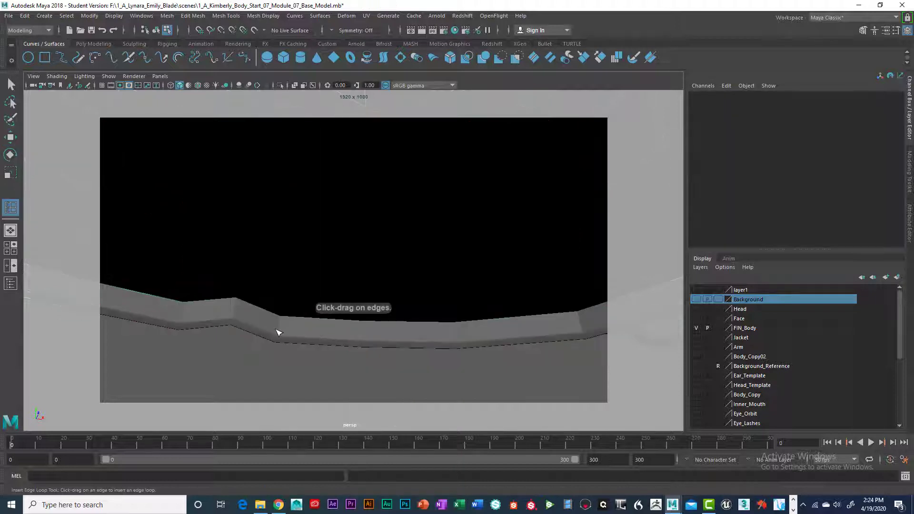
- Insert two edge loops in the hem's inner band, one near its lower edge and one near its upper edge
drag(278, 332, 280, 335)
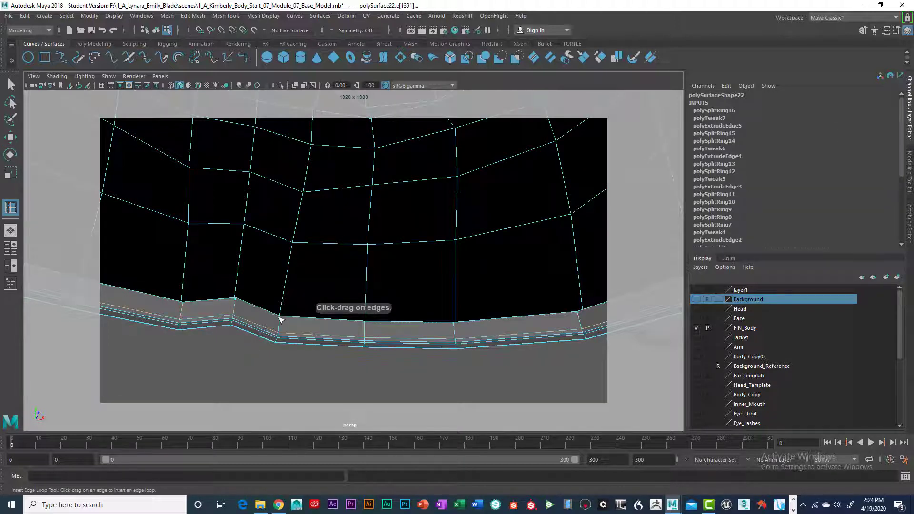
drag(280, 320, 286, 319)
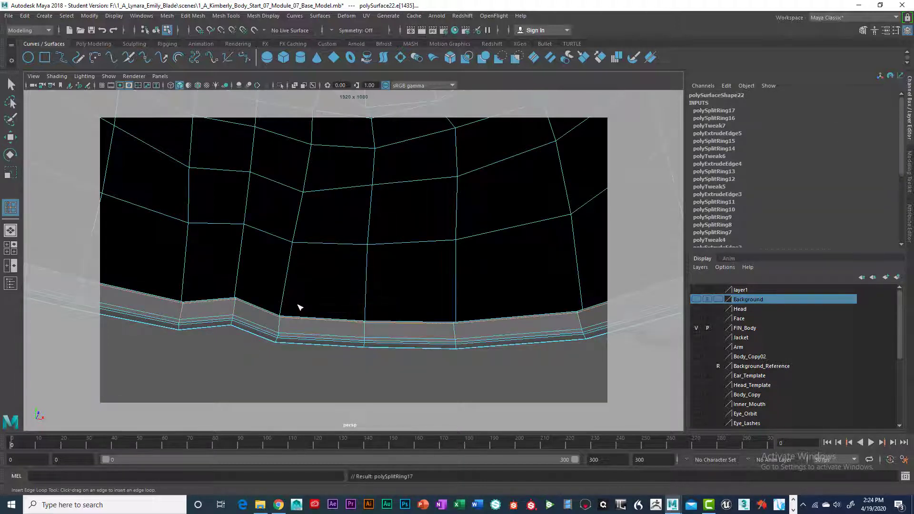
key(w)
- Delete the leftover body pieces around the torso garment, including the separate arms and lower body
scroll(277, 315, down, 8)
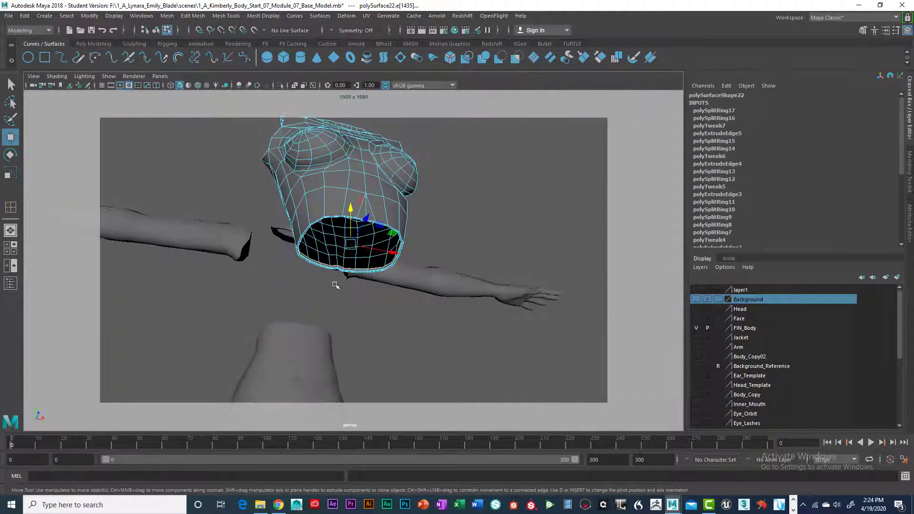
alt+drag(365, 279, 354, 301)
right_drag(350, 230, 338, 291)
alt+drag(338, 290, 335, 333)
right_drag(303, 231, 288, 291)
key(Delete)
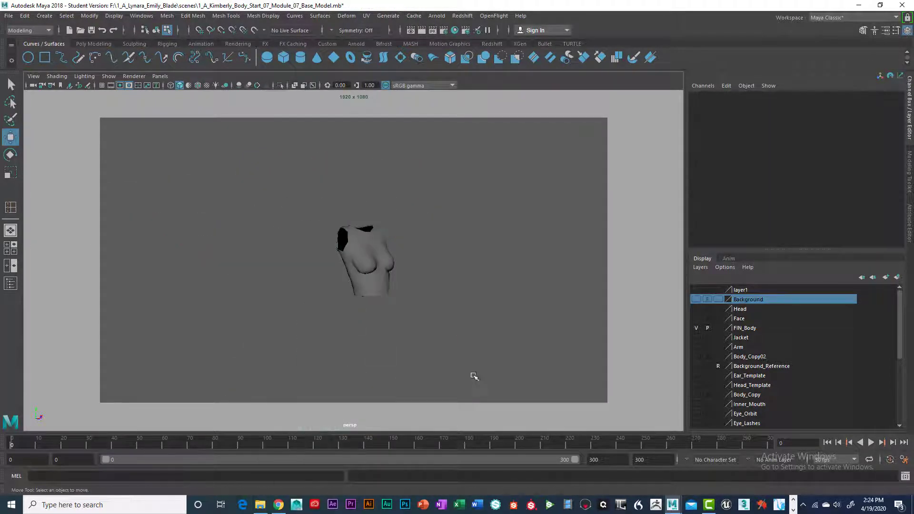
- Select the whole torso garment, delete its construction history, freeze its transformations and center its pivot
scroll(412, 284, up, 4)
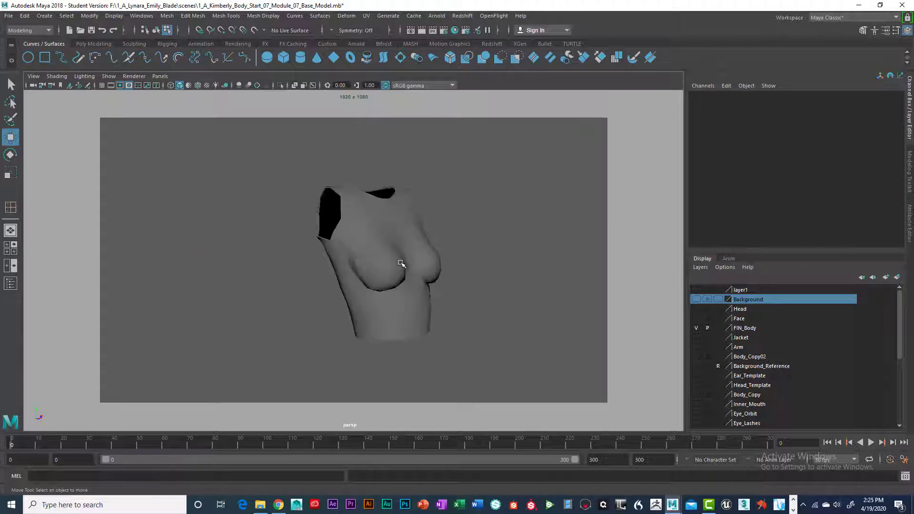
right_drag(401, 264, 399, 283)
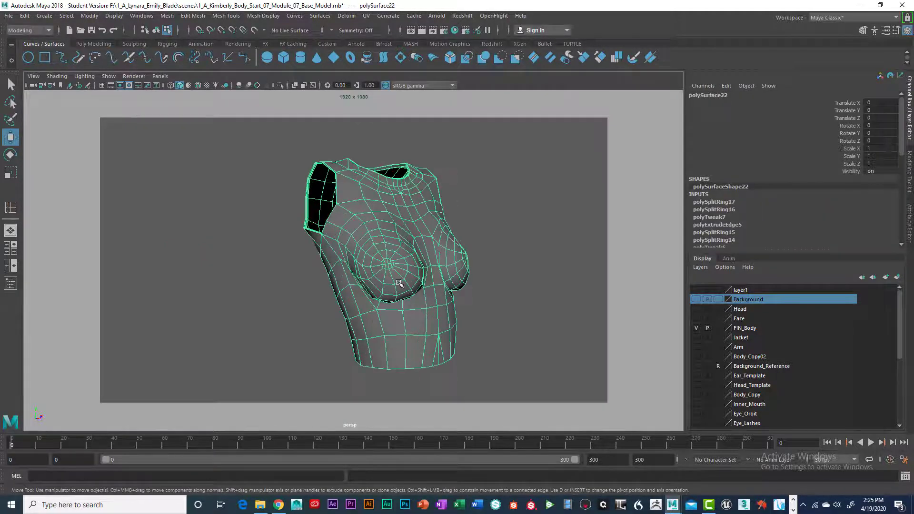
alt+drag(423, 279, 448, 298)
key(r)
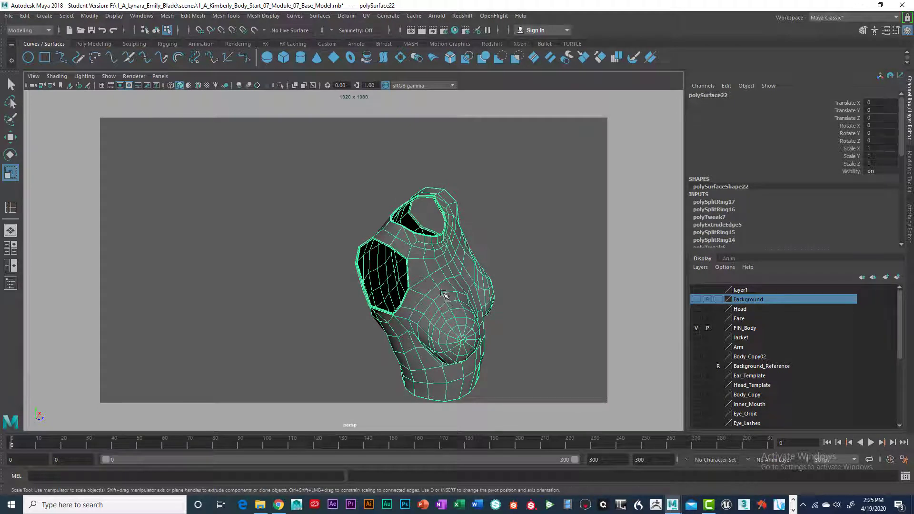
click(90, 44)
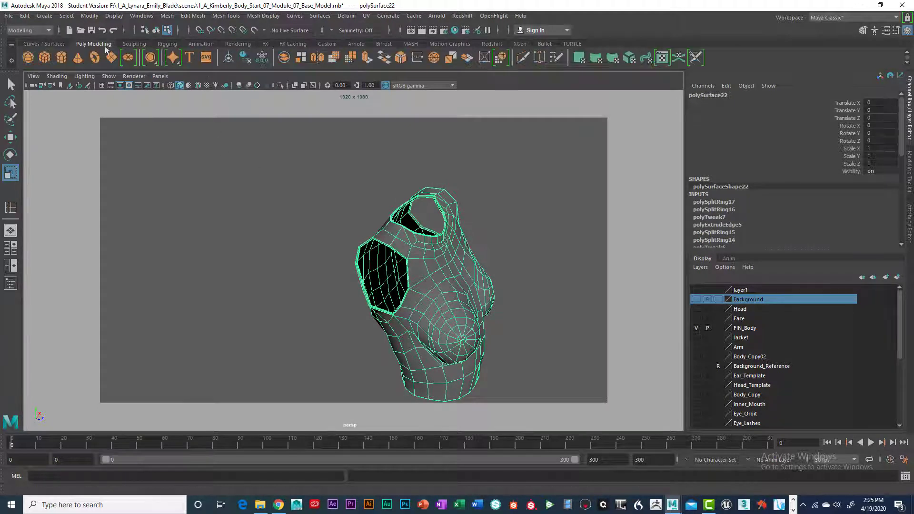
click(246, 58)
click(261, 58)
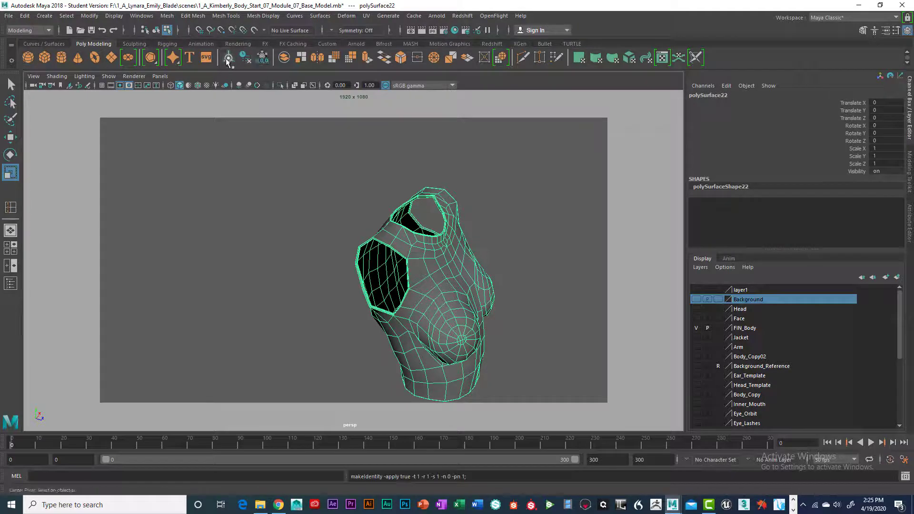
- Show layer1's body and scale the garment over it to 1.013 in X and Y and 1.034 in Z
alt+drag(417, 256, 385, 279)
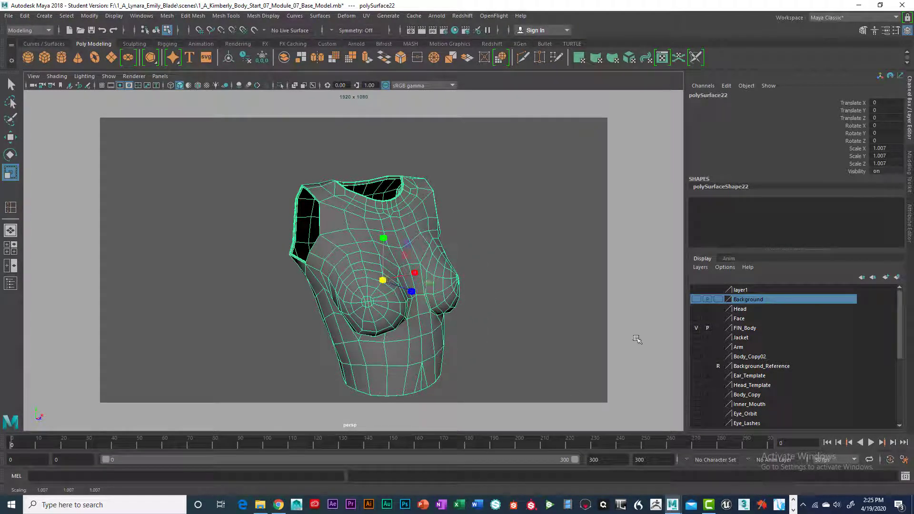
click(695, 290)
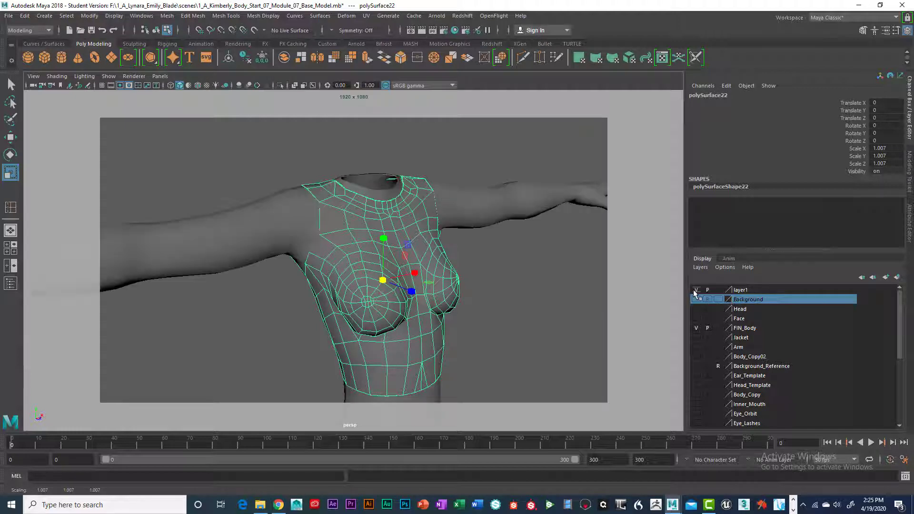
drag(384, 279, 457, 289)
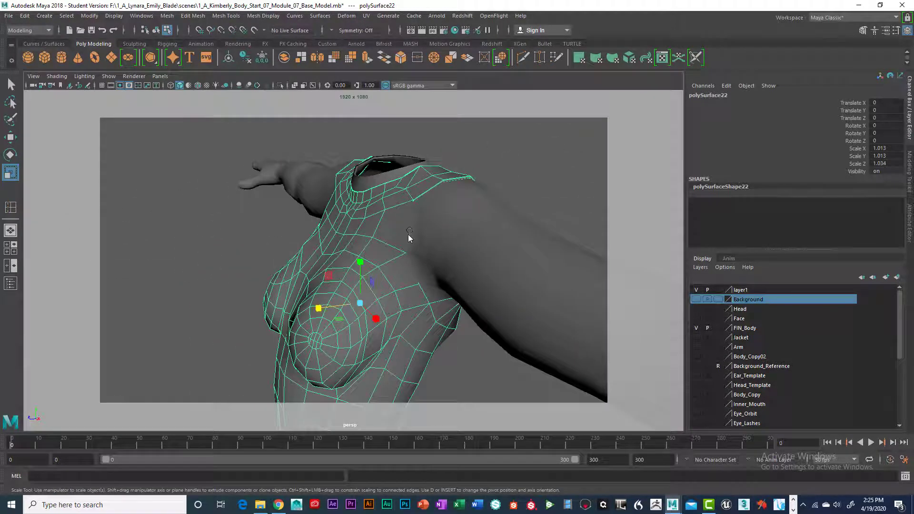
right_drag(408, 239, 374, 238)
click(403, 252)
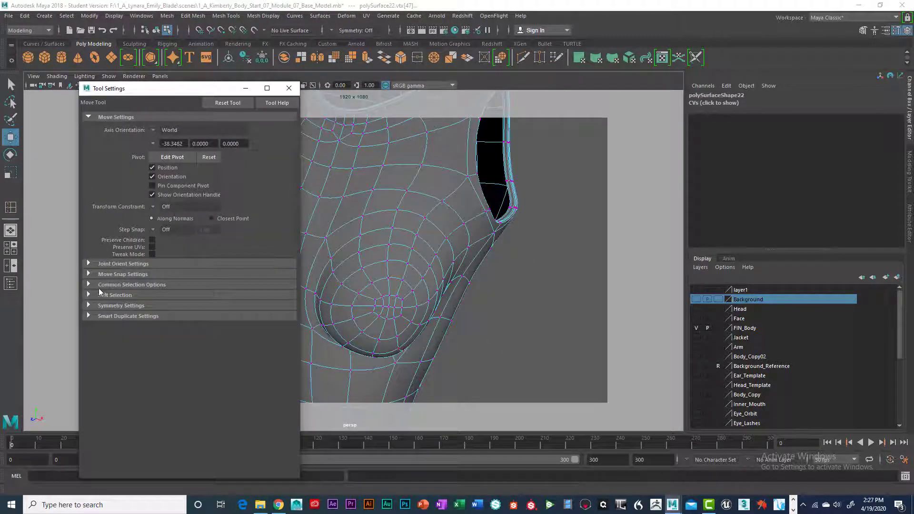
- Enable Soft Select for the Move tool and move its settings window clear of the garment
click(92, 294)
click(153, 306)
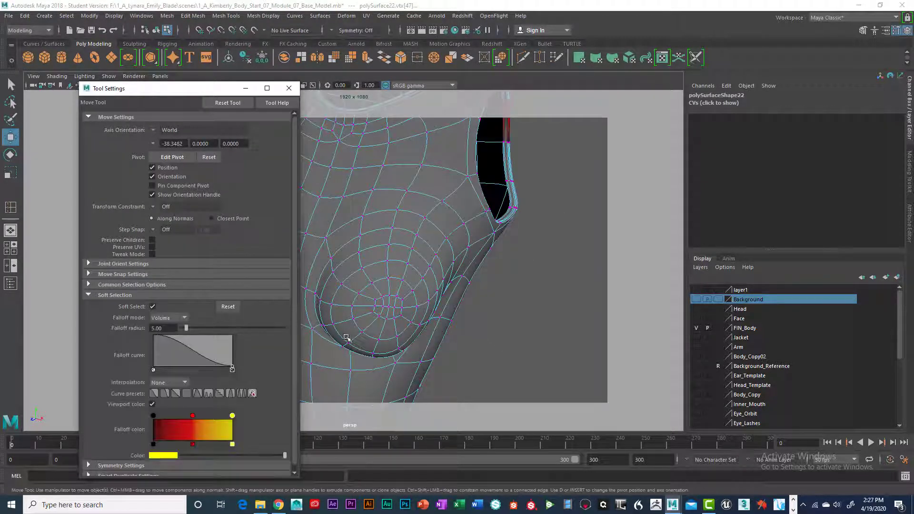
drag(200, 92, 643, 96)
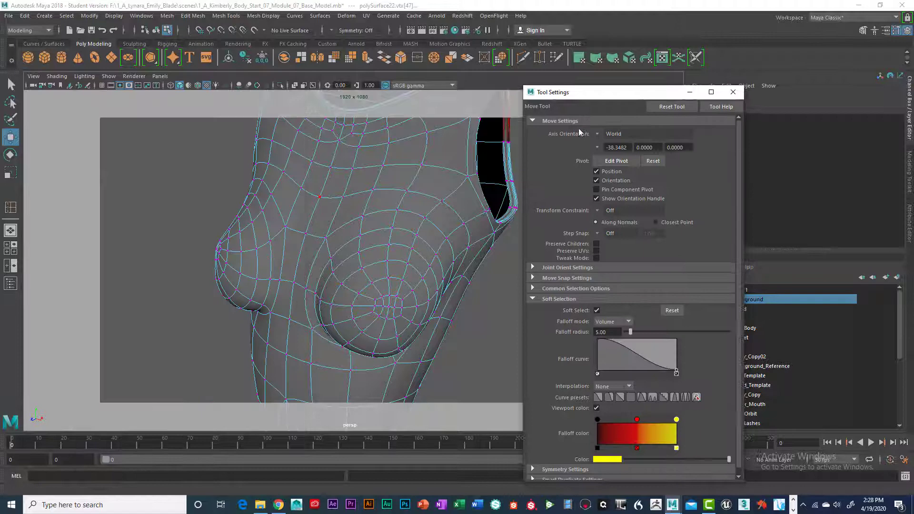
- Pull the vertices between the breasts forward with soft selection to soften the cleavage on the garment
click(291, 283)
drag(279, 300, 263, 299)
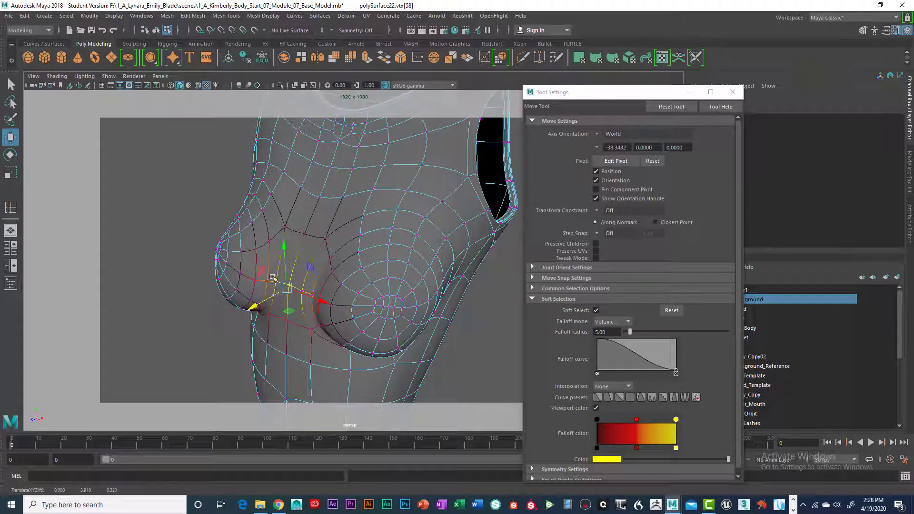
key(q)
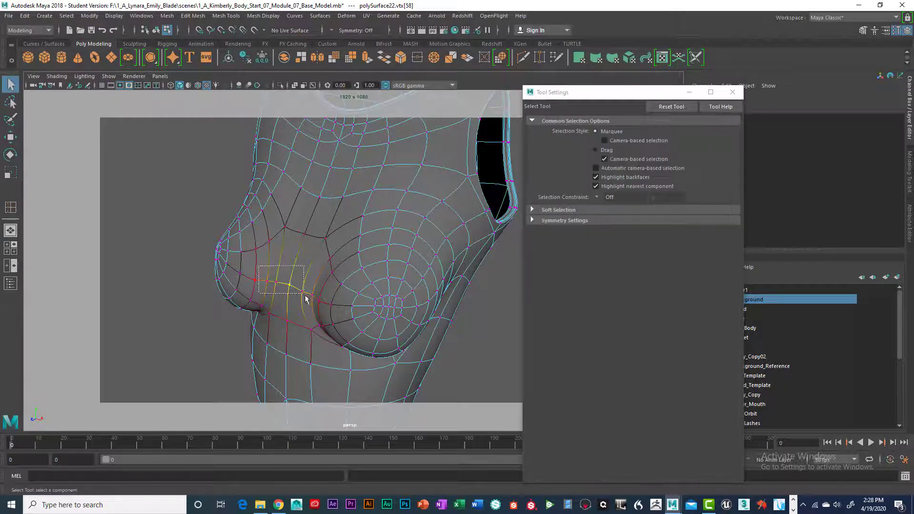
shift+click(292, 305)
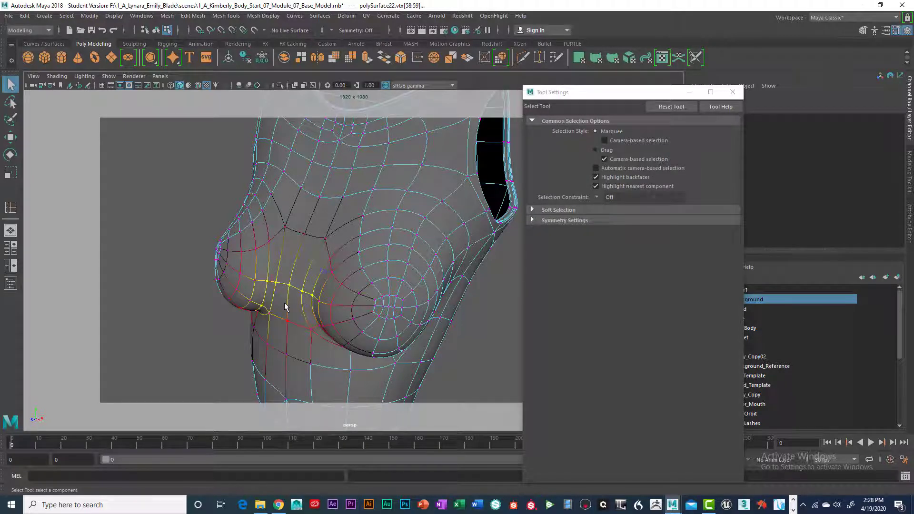
key(w)
drag(265, 311, 287, 316)
click(253, 305)
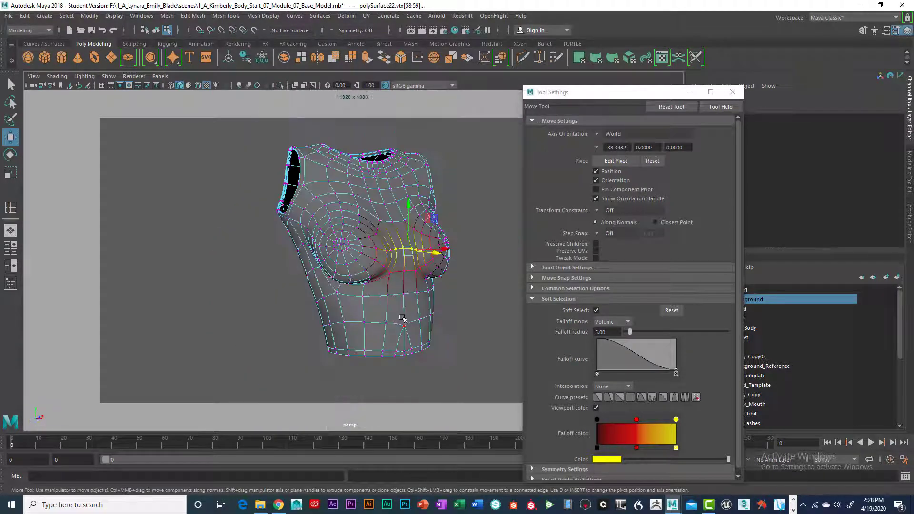
- Turn off Soft Select and return the garment to object mode, closing the tool settings and clearing the selection
right_drag(402, 316, 281, 278)
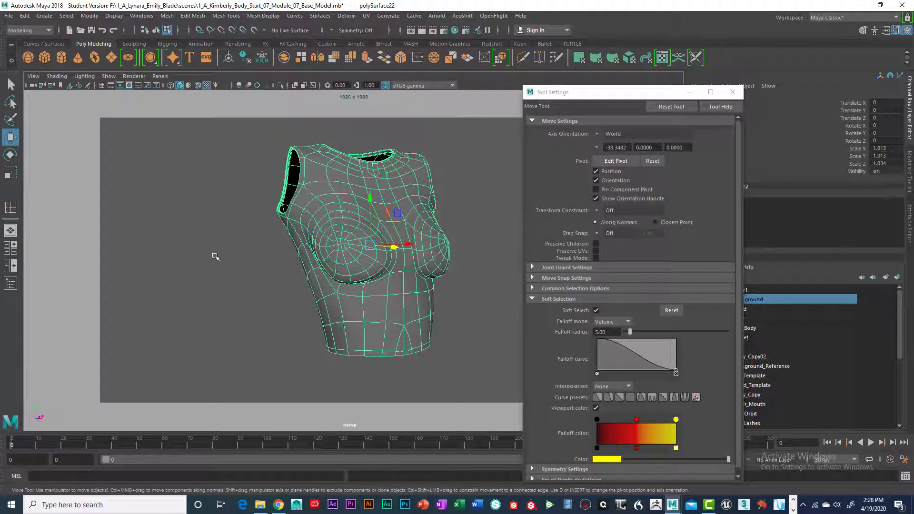
key(b)
click(234, 257)
right_drag(376, 185, 354, 185)
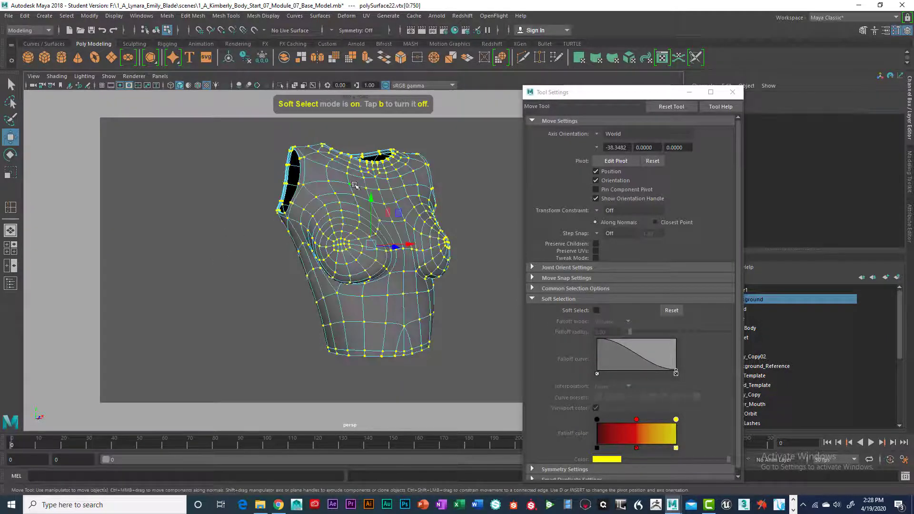
click(253, 191)
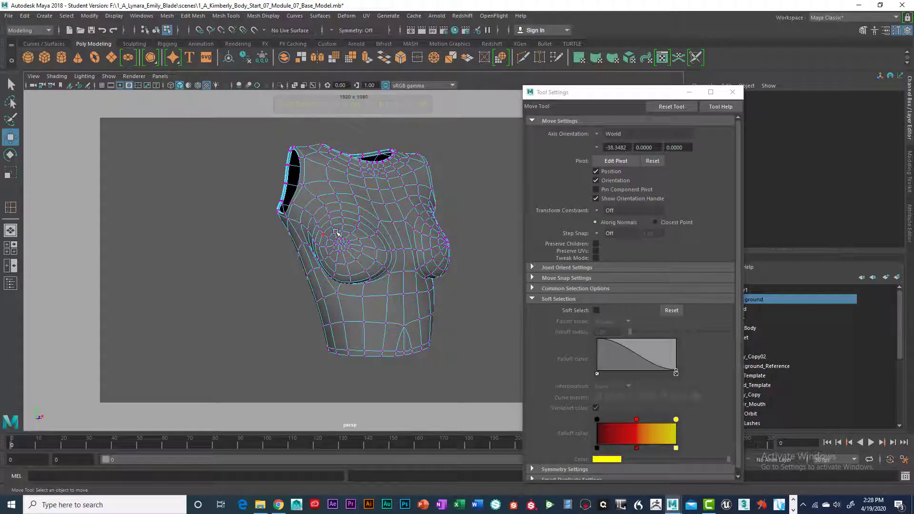
right_drag(339, 229, 342, 288)
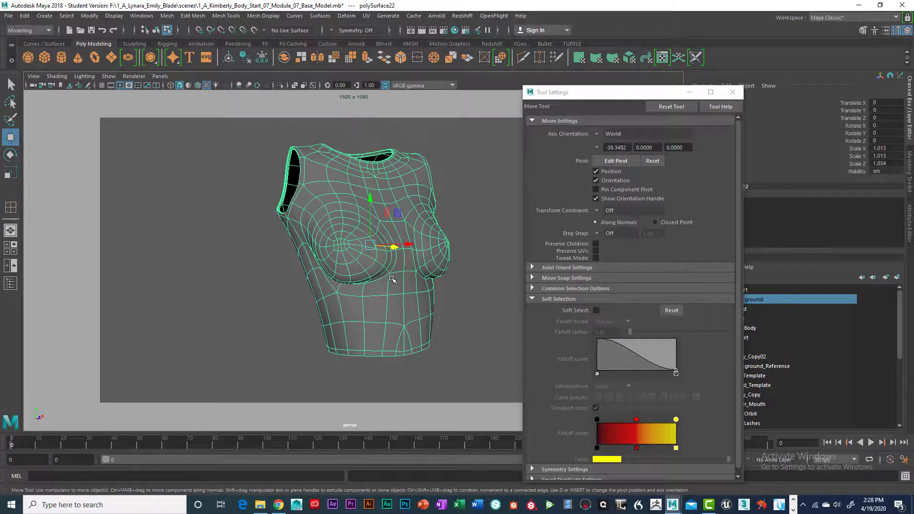
alt+drag(392, 279, 458, 289)
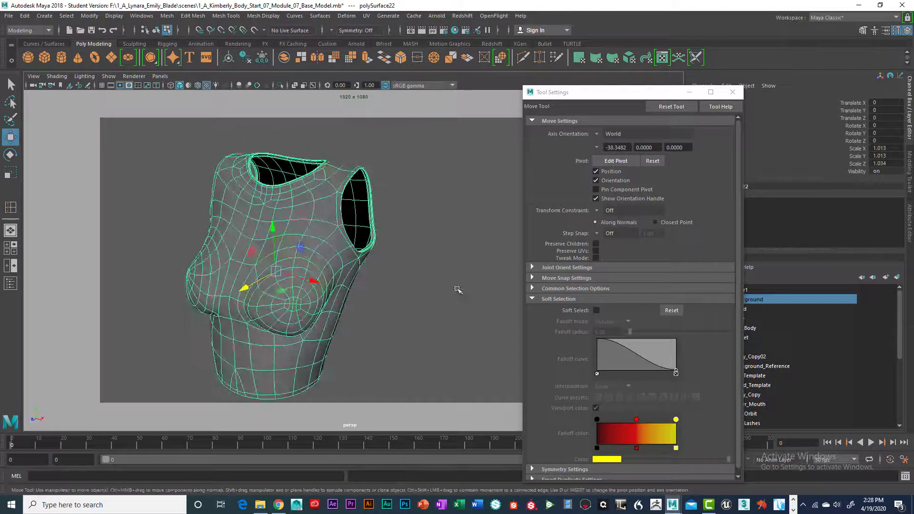
click(732, 92)
click(445, 256)
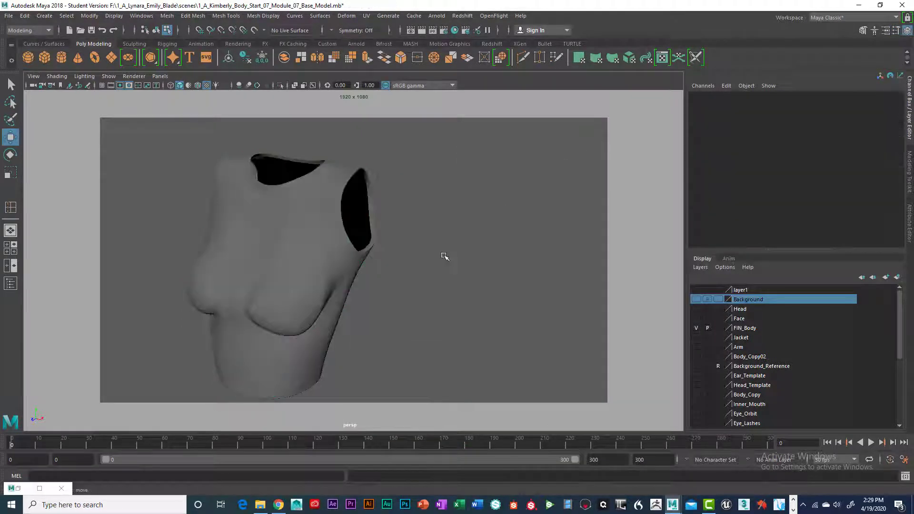
- Show layer1's body and check how the garment fits over it
alt+drag(445, 257, 486, 256)
alt+drag(674, 325, 490, 306)
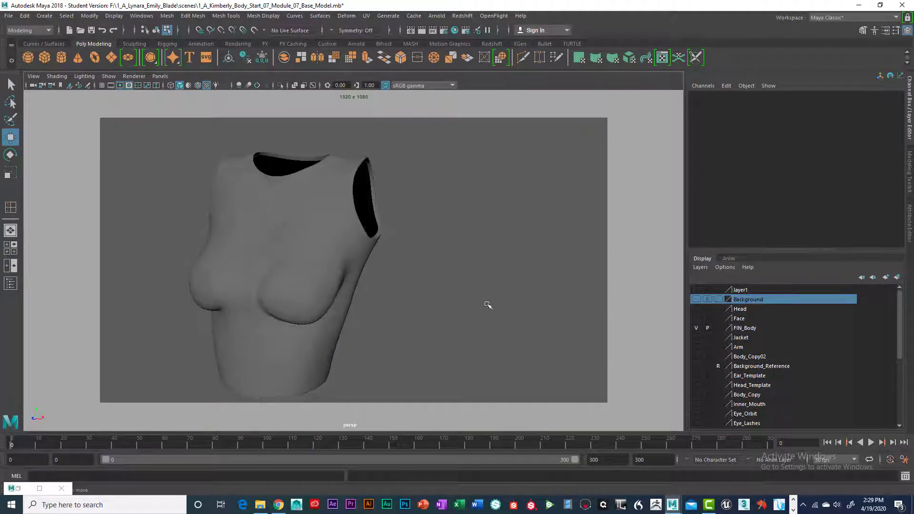
click(696, 290)
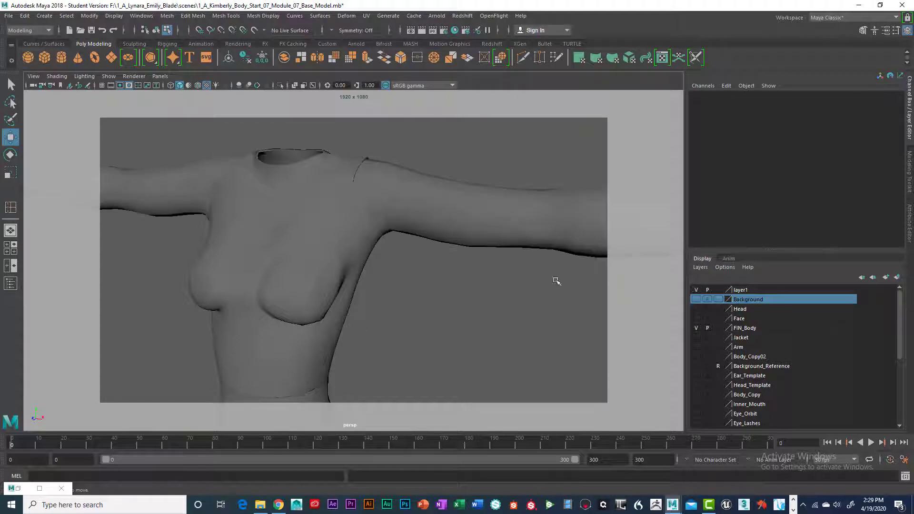
alt+drag(555, 279, 536, 259)
alt+middle_drag(537, 259, 496, 275)
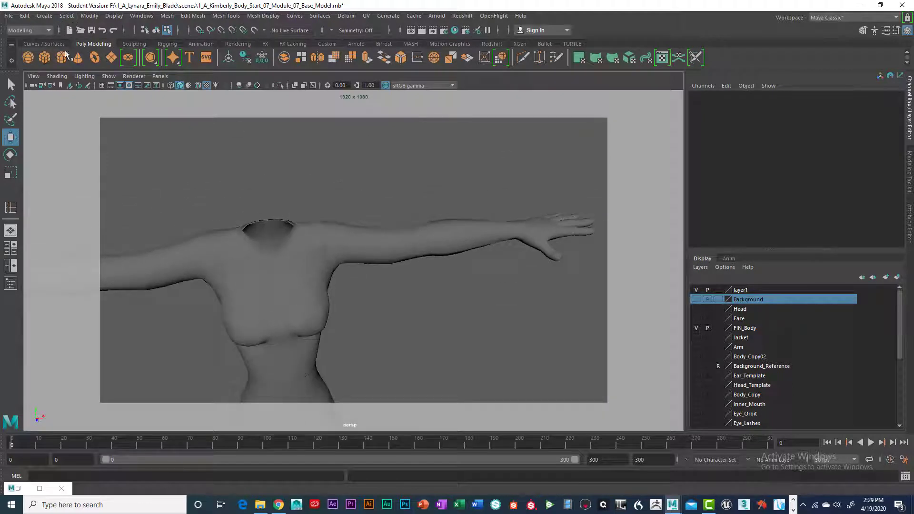
- Create a polygon pipe beside the character's thigh with radius 0.3, height 2 and thickness 0.025
click(43, 17)
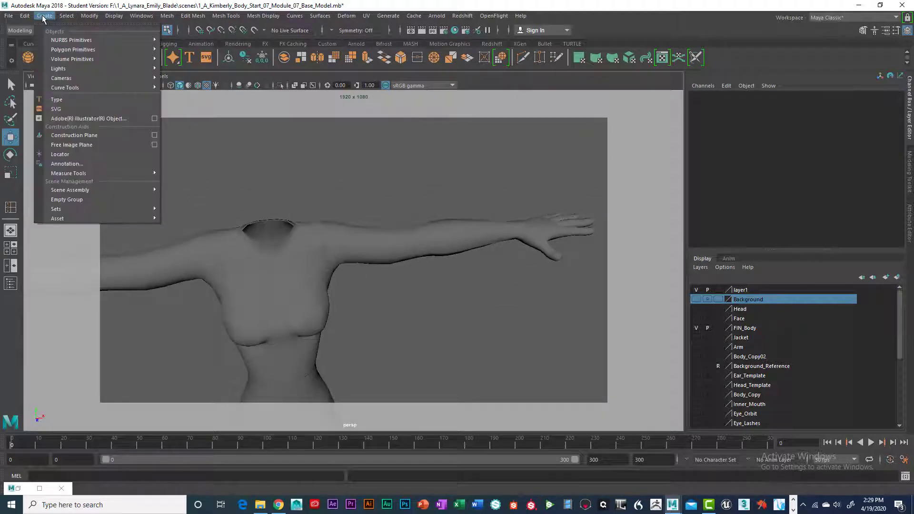
mouse_move(95, 49)
click(184, 155)
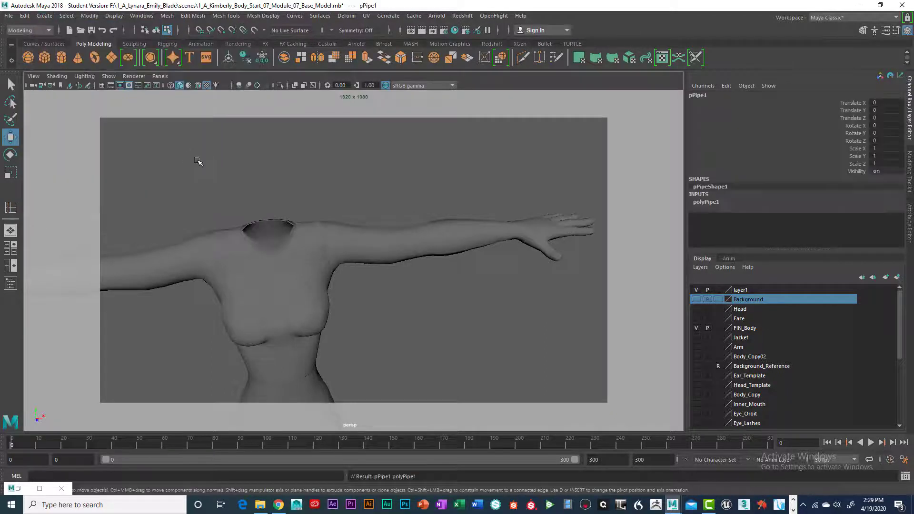
key(a)
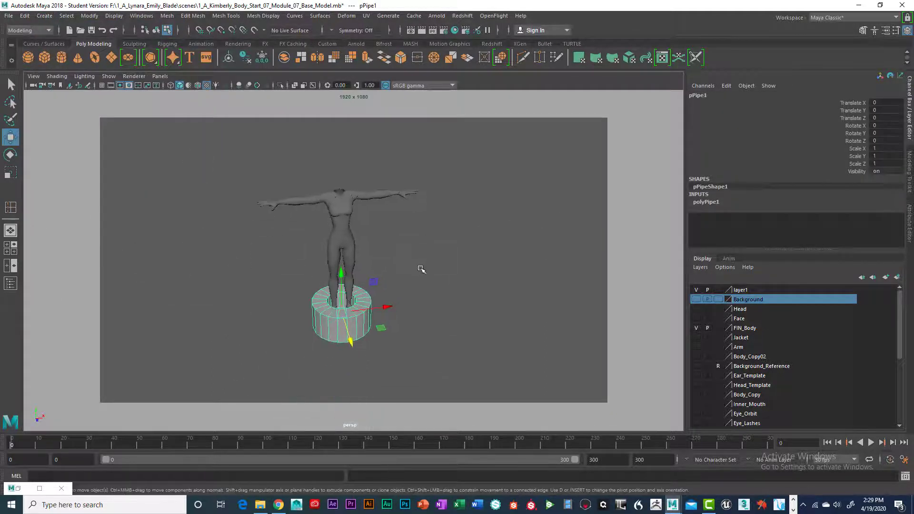
drag(376, 312, 399, 305)
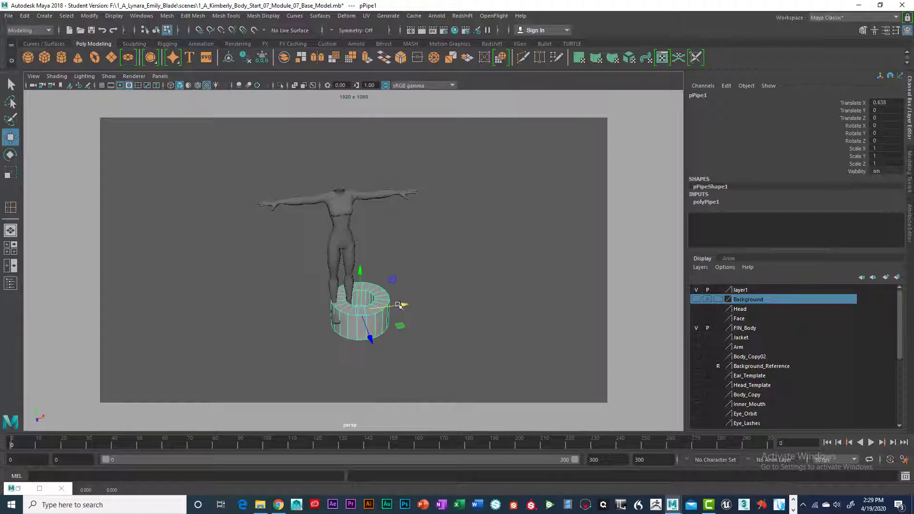
drag(361, 271, 361, 249)
key(Return)
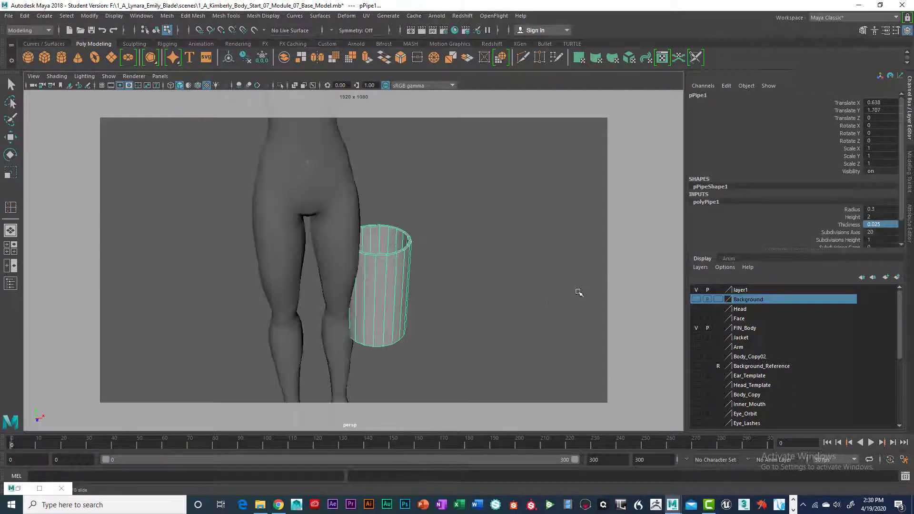
- Raise the pipe to Translate Y 4.173 at shoulder height and rotate it about -90 degrees in Z
scroll(579, 292, up, 2)
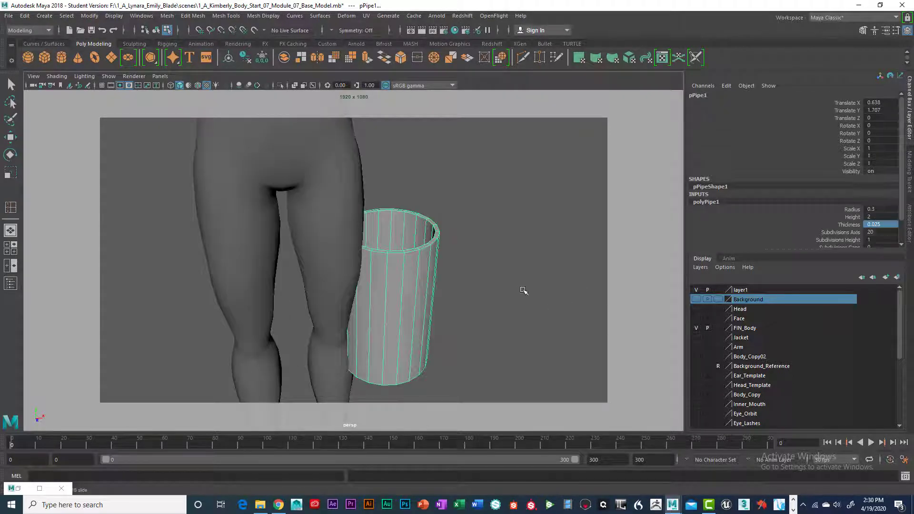
scroll(524, 291, down, 6)
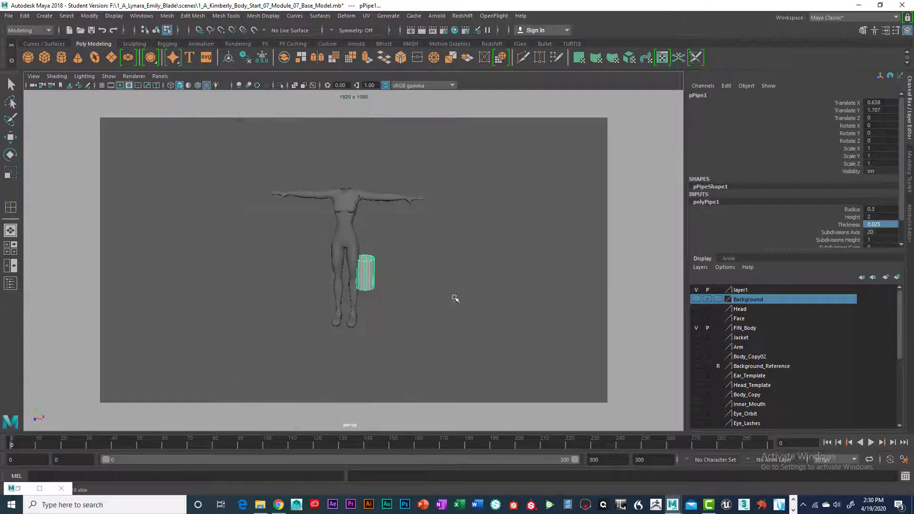
key(w)
drag(376, 257, 389, 176)
key(r)
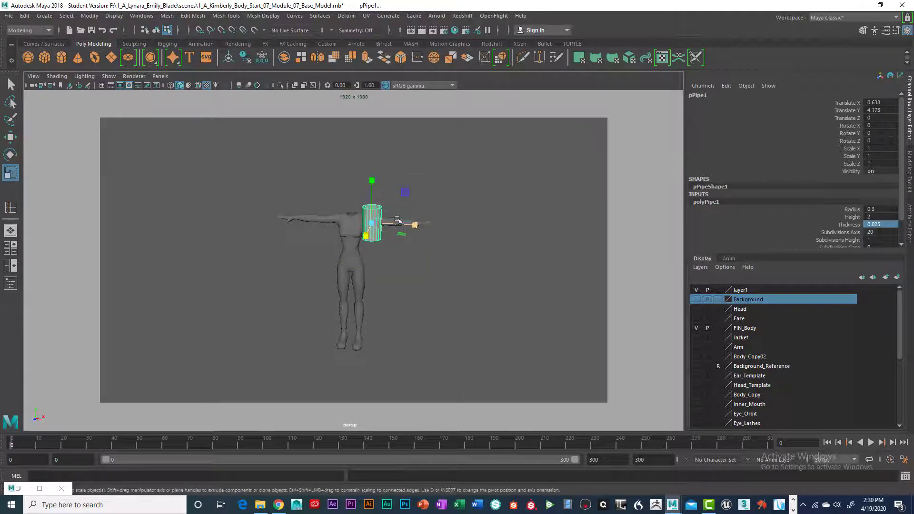
key(e)
drag(402, 199, 419, 279)
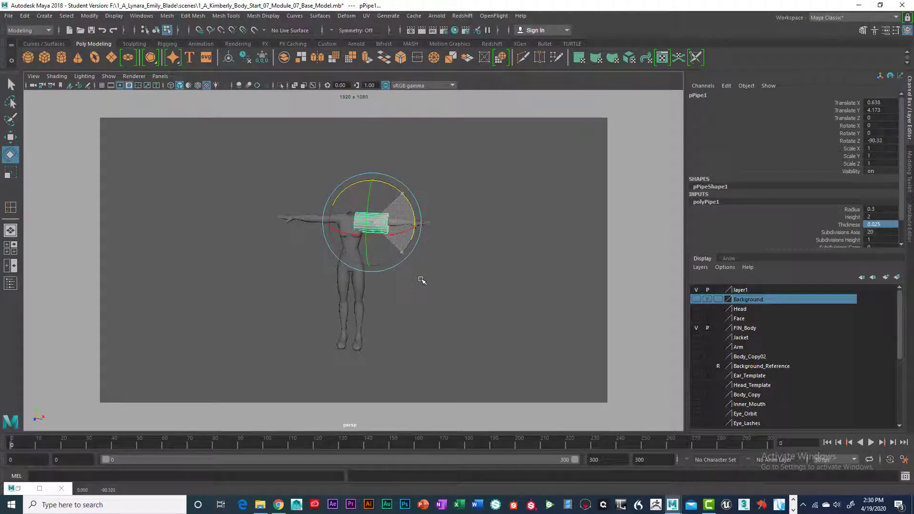
- Slide the pipe onto the upper arm at Translate X 0.919 and scale it to 0.501 in X and Z and 0.981 in Y
scroll(425, 276, up, 4)
scroll(425, 276, up, 4)
alt+middle_drag(456, 242, 445, 341)
alt+middle_drag(463, 281, 440, 328)
key(w)
drag(442, 264, 481, 265)
alt+drag(385, 290, 427, 264)
key(r)
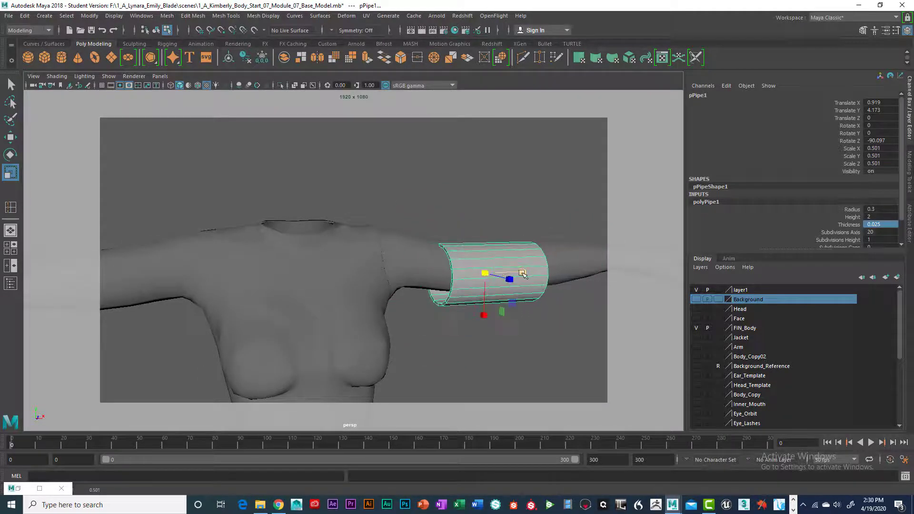
mouse_move(504, 272)
mouse_down()
mouse_move(556, 270)
mouse_move(519, 276)
mouse_up()
- Fit the pipe around the upper arm by moving it to Translate Y 4.222 and Translate Z -0.077
key(w)
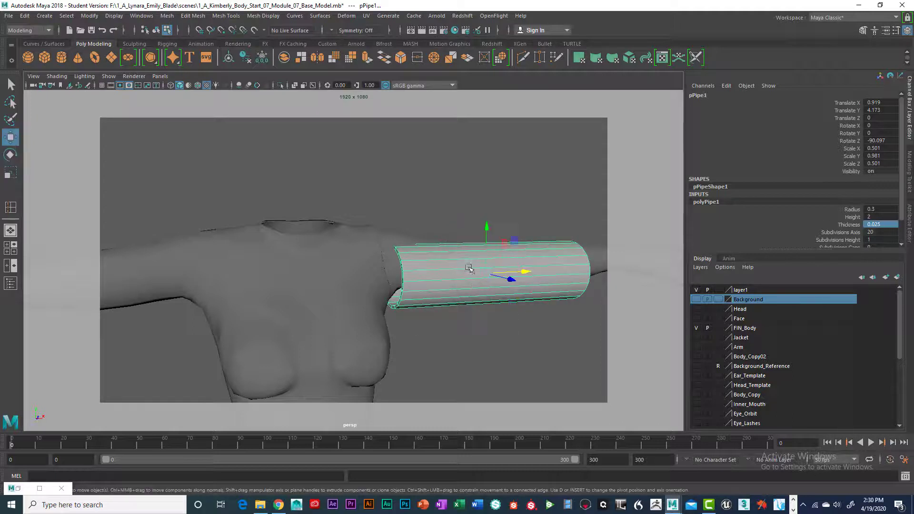
drag(479, 233, 479, 221)
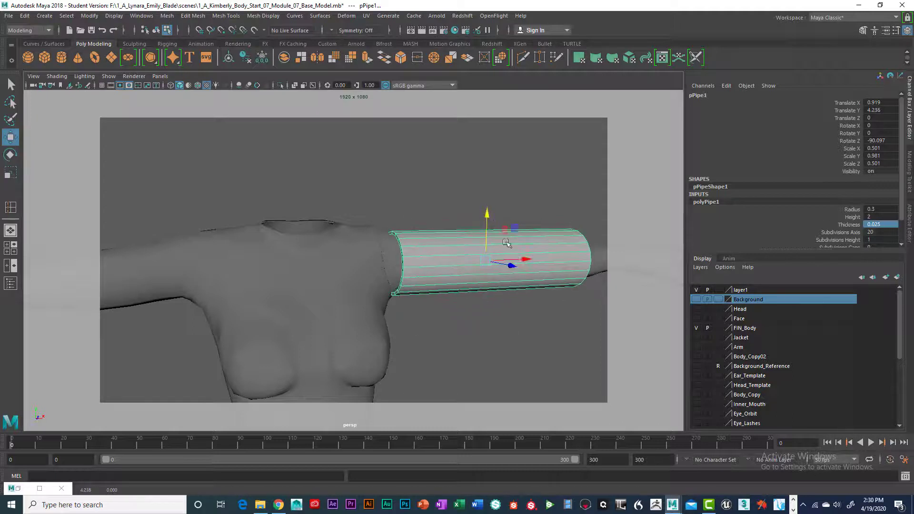
alt+drag(547, 283, 424, 342)
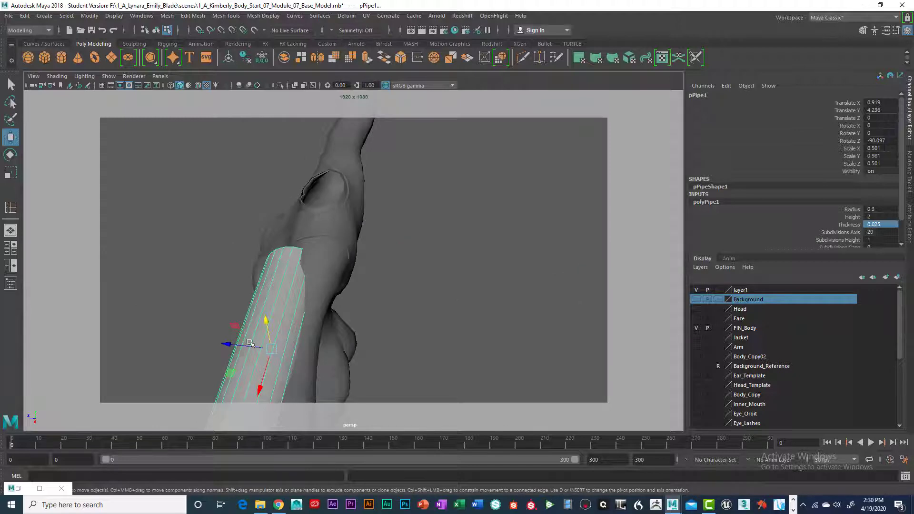
drag(251, 343, 370, 332)
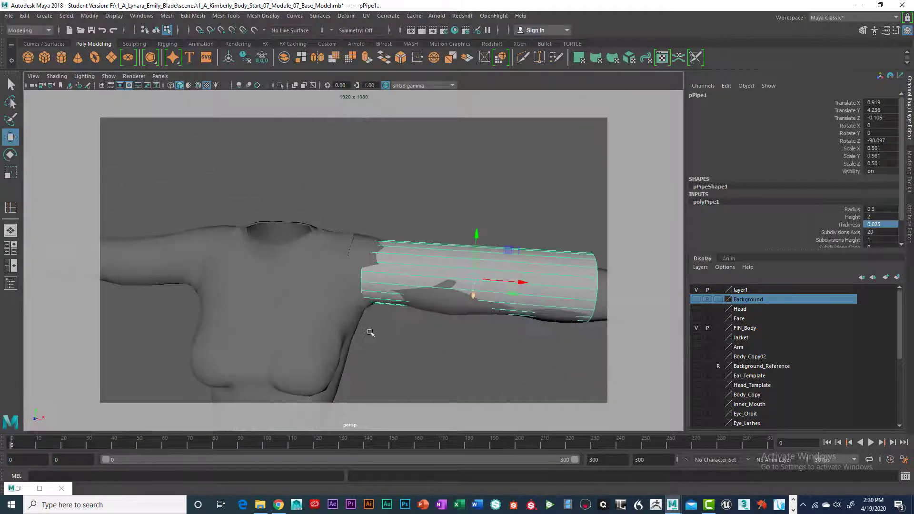
scroll(451, 264, down, 4)
drag(428, 232, 431, 235)
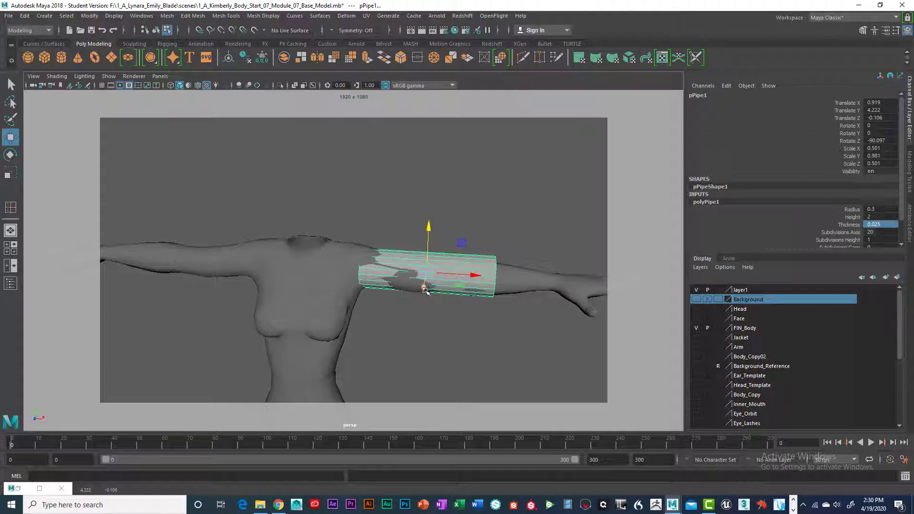
drag(425, 291, 423, 291)
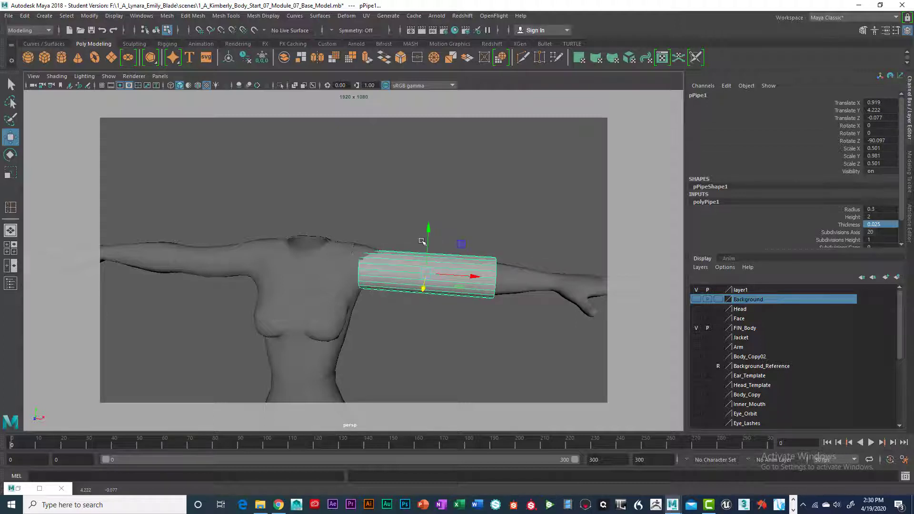
drag(430, 230, 466, 278)
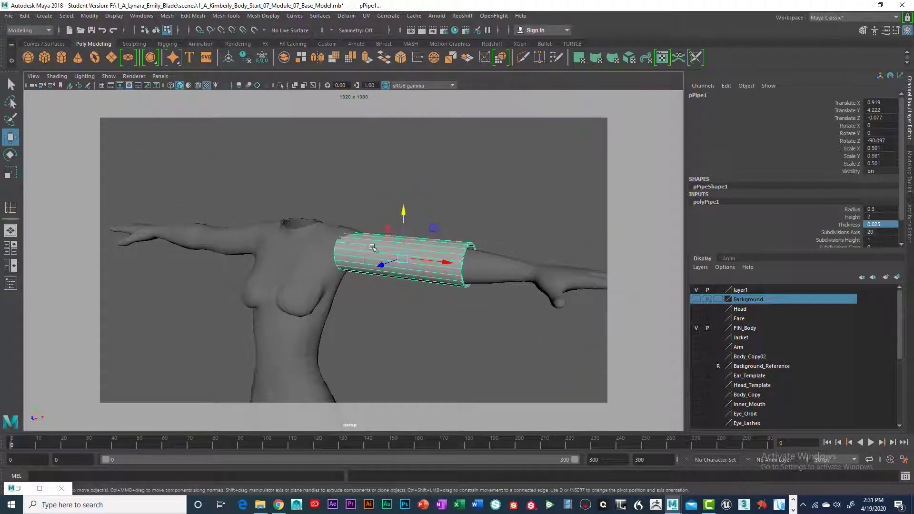
alt+drag(372, 247, 358, 249)
alt+drag(472, 278, 419, 305)
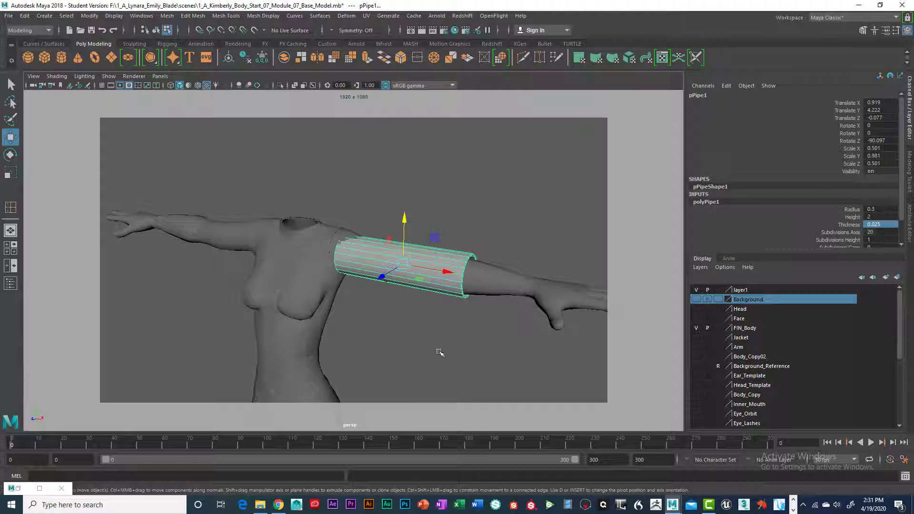
alt+drag(439, 353, 468, 319)
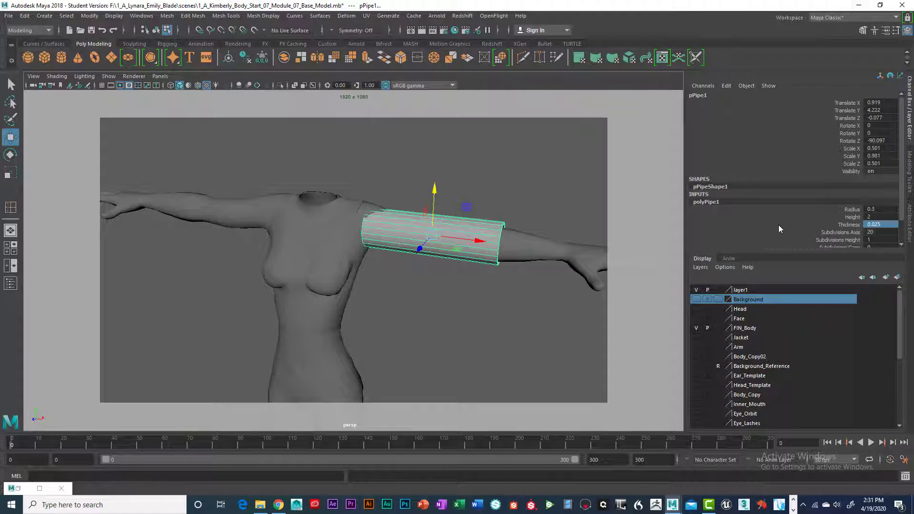
- Switch to Chrome and view Marvelous Designer's personal license pricing options
click(278, 505)
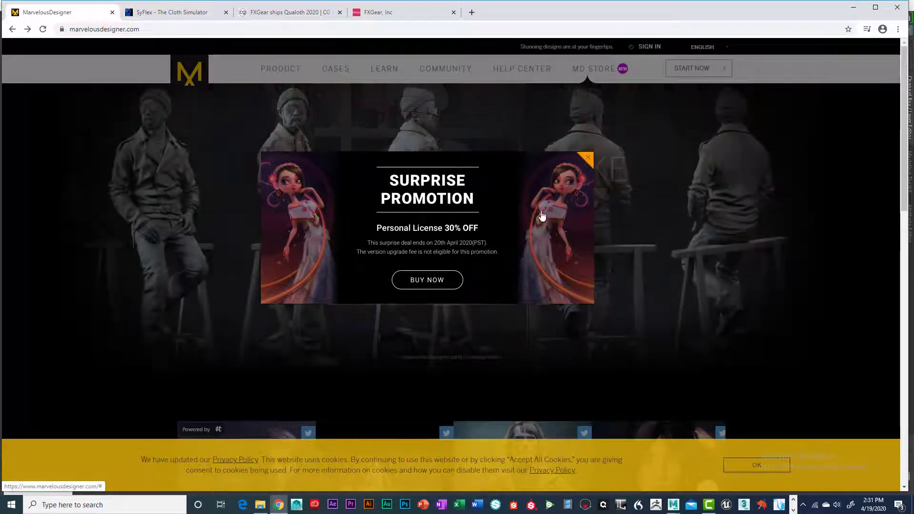
click(428, 280)
scroll(495, 262, down, 1)
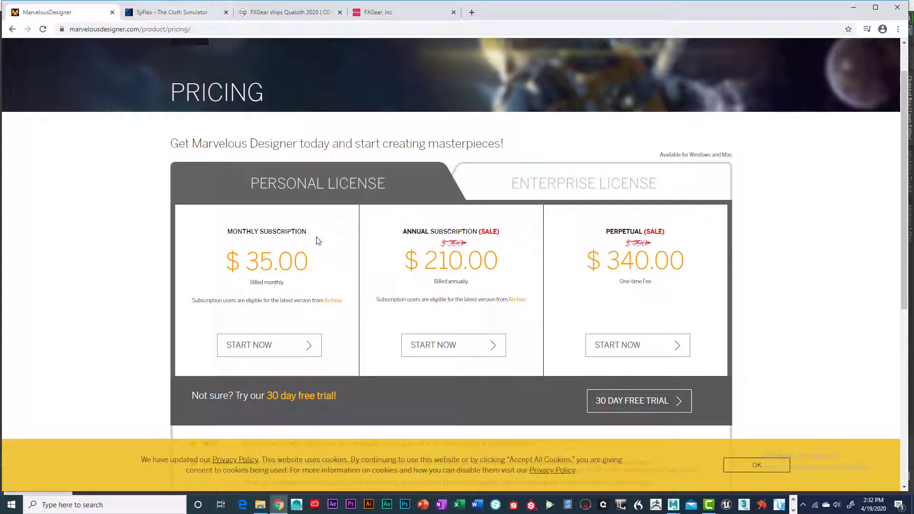
- View the SyFlex cloth simulator gallery and read the CG Channel article on Qualoth 2020 down to its pricing section
click(166, 14)
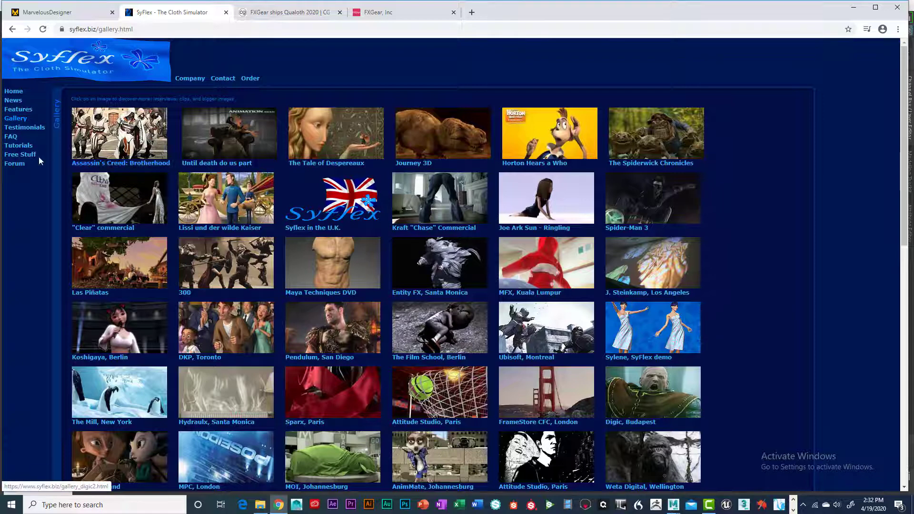
click(298, 14)
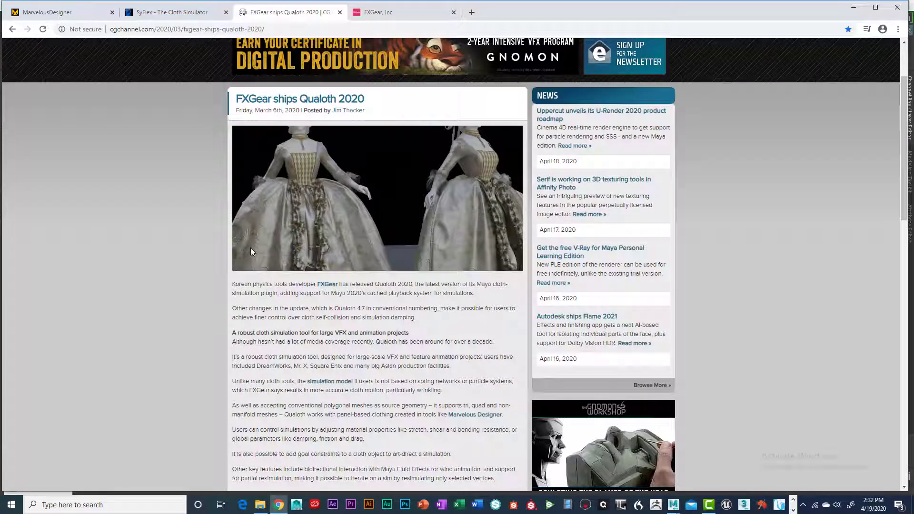
scroll(347, 255, down, 1)
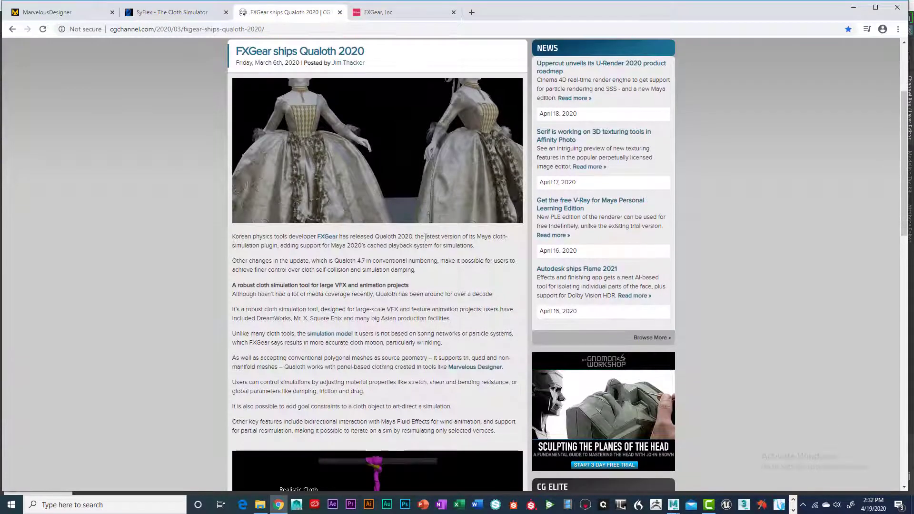
scroll(426, 237, down, 5)
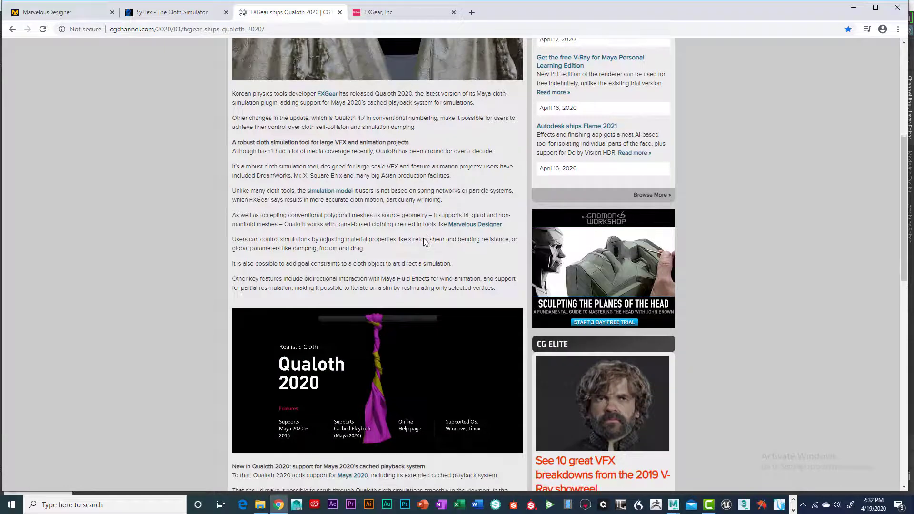
scroll(425, 269, down, 2)
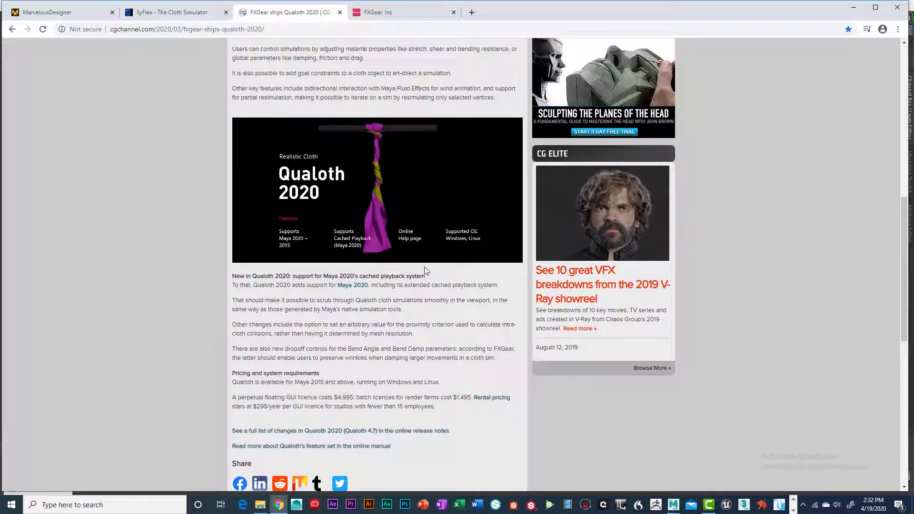
scroll(424, 267, down, 2)
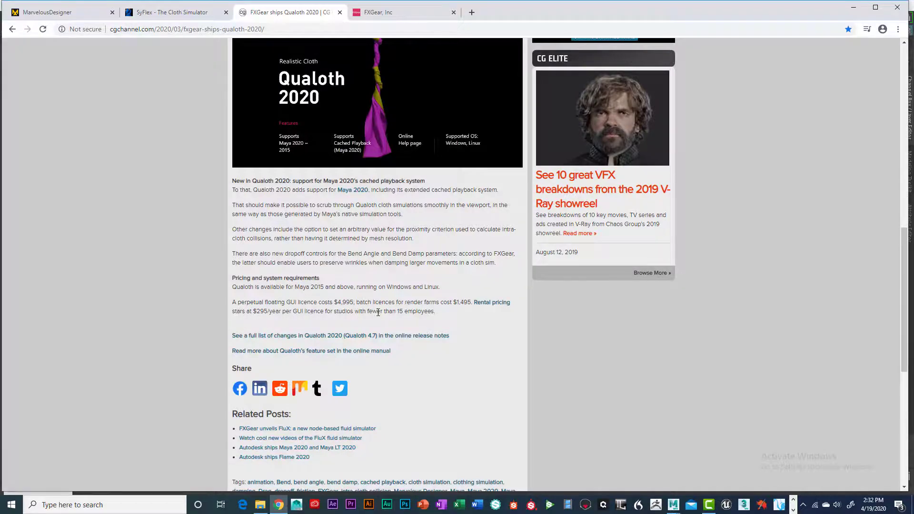
scroll(376, 311, up, 5)
scroll(367, 305, up, 7)
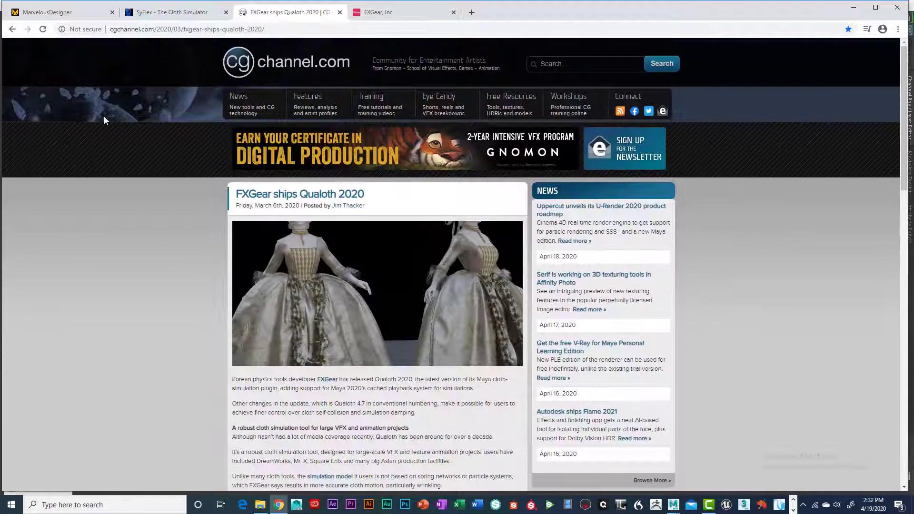
- Compare Marvelous Designer's license pricing with the pricing and system requirements in the Qualoth 2020 article
click(79, 13)
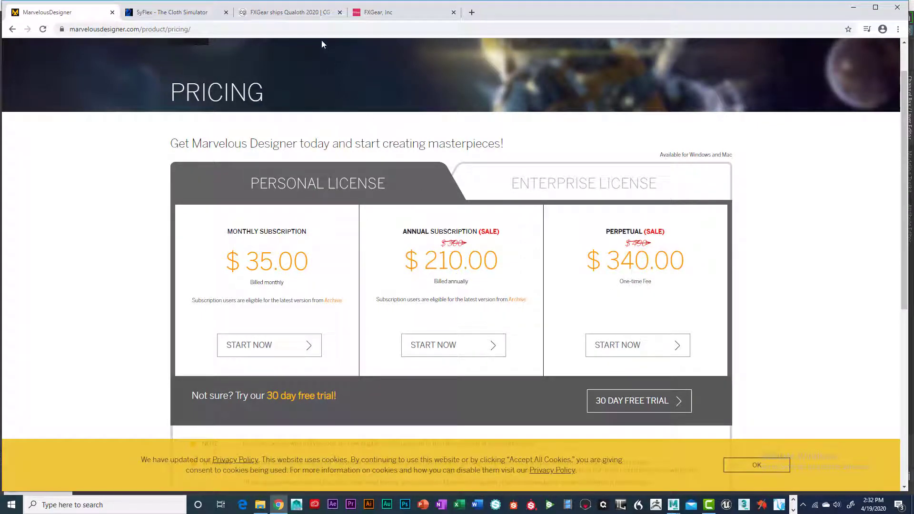
click(301, 14)
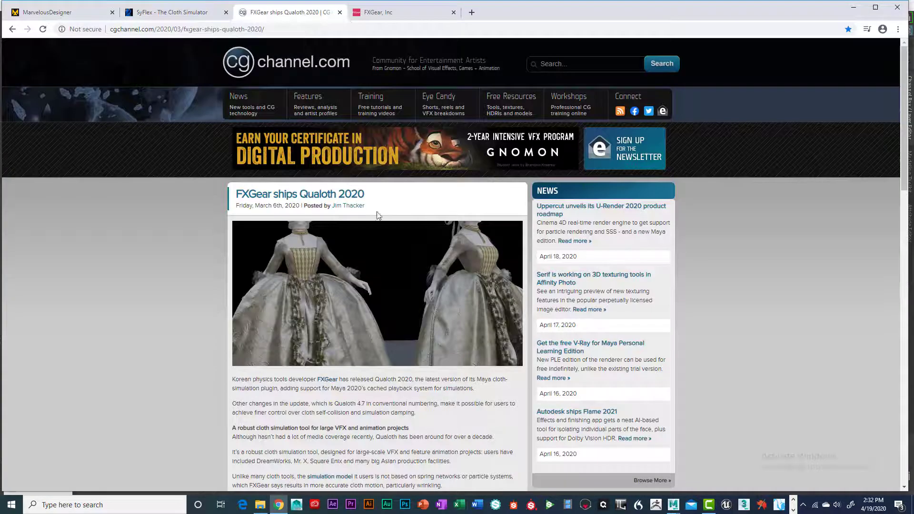
scroll(429, 238, down, 3)
scroll(403, 209, down, 2)
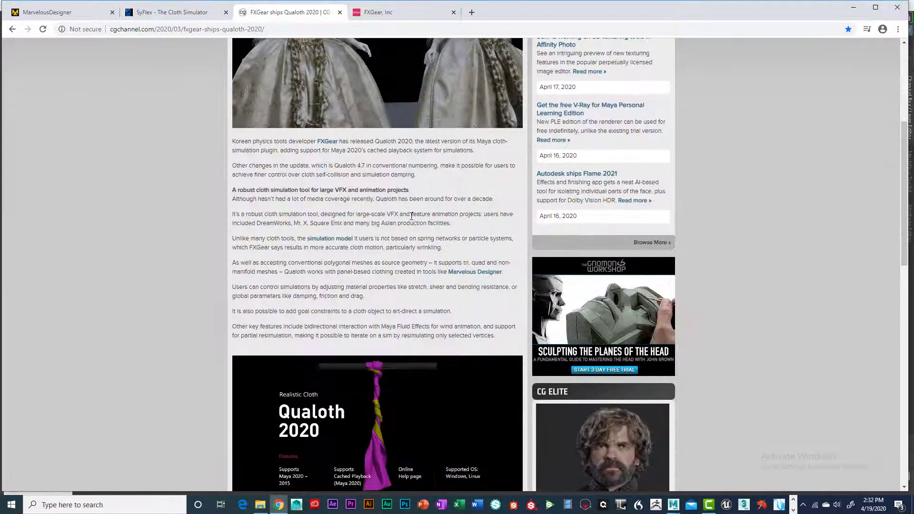
scroll(412, 216, down, 2)
scroll(381, 308, down, 6)
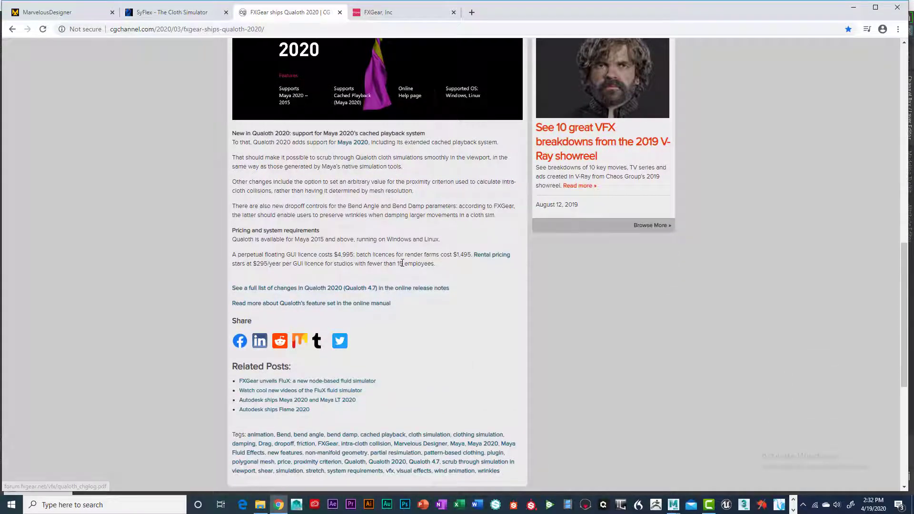
scroll(395, 281, down, 4)
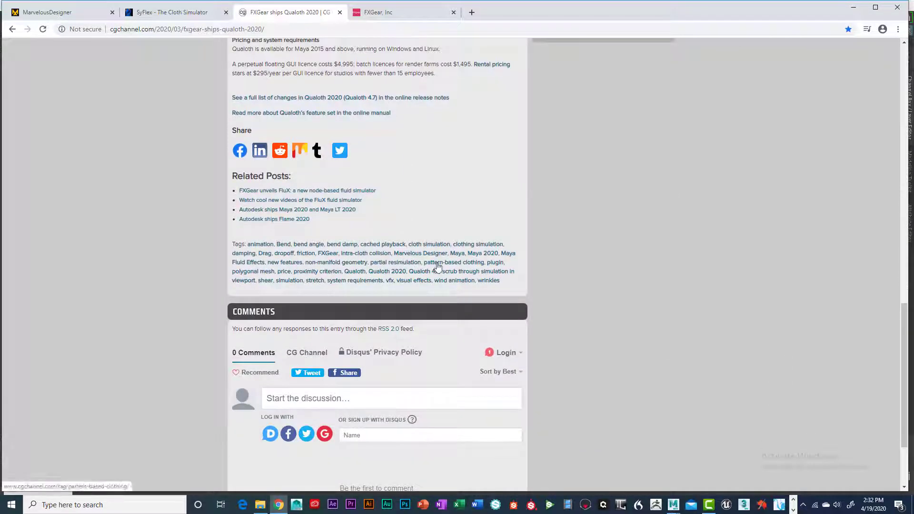
scroll(438, 266, up, 6)
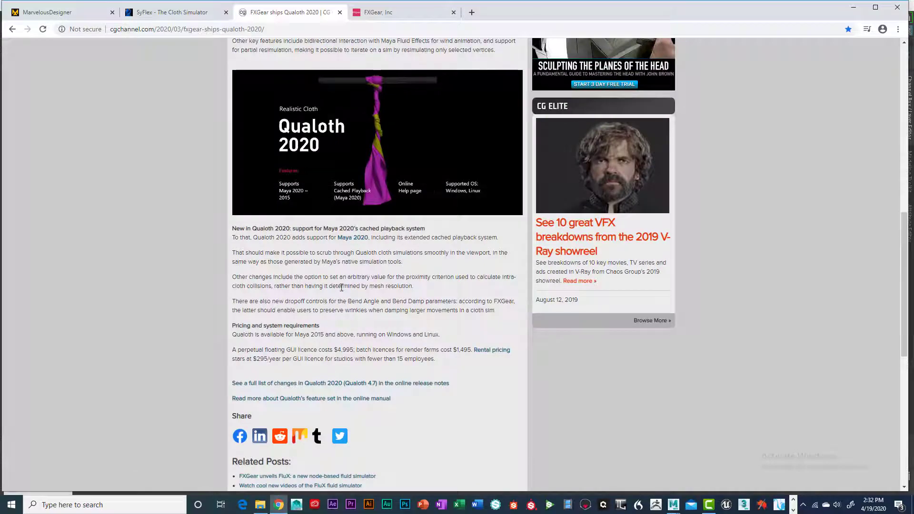
scroll(342, 285, down, 2)
- Review the Qualoth 2020 article again from its introduction through the simulation features and the new Maya 2020 cached playback support
scroll(360, 275, up, 5)
scroll(360, 275, up, 6)
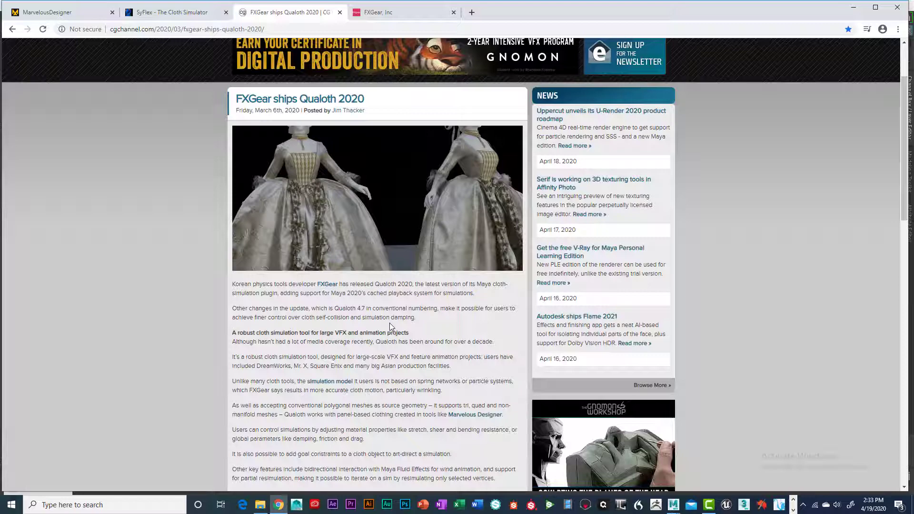
scroll(378, 197, down, 4)
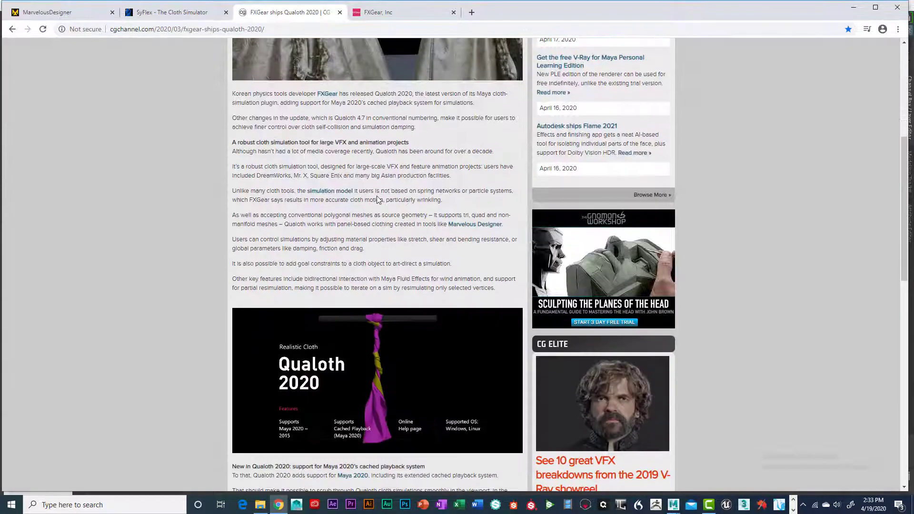
scroll(378, 199, down, 3)
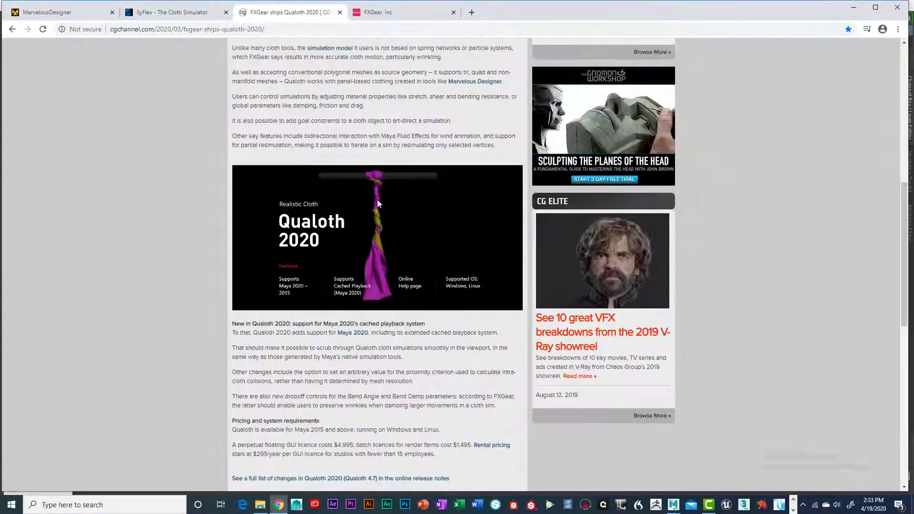